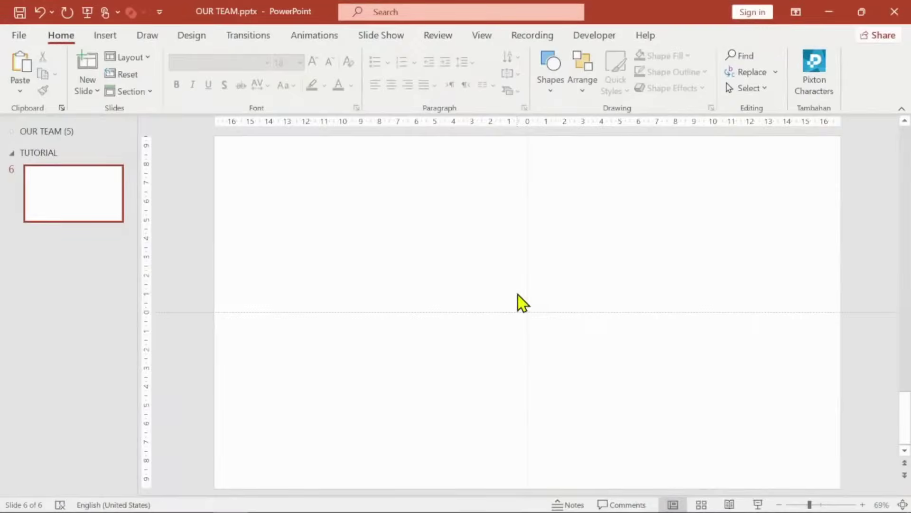
# Draw a Rectangle: Rounded Corners shape near the centre of blank slide 6
pyautogui.click(115, 39)
pyautogui.click(227, 88)
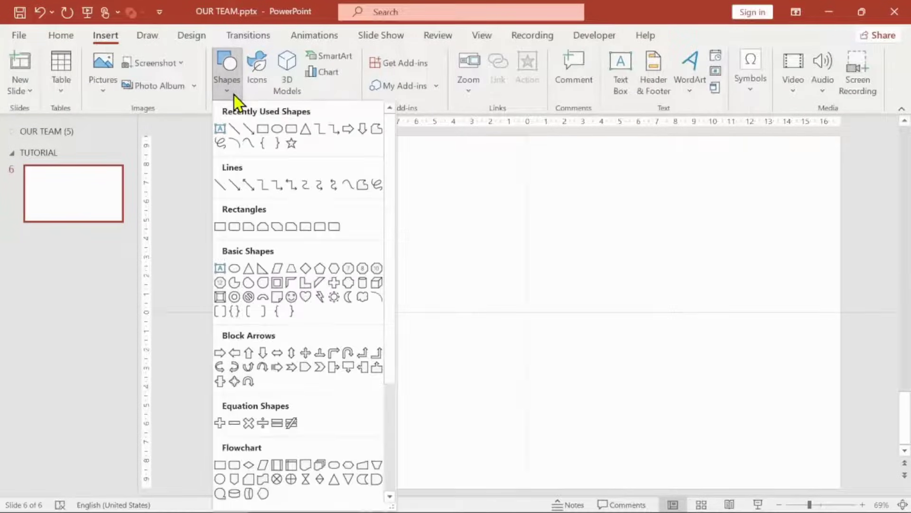
pyautogui.click(291, 129)
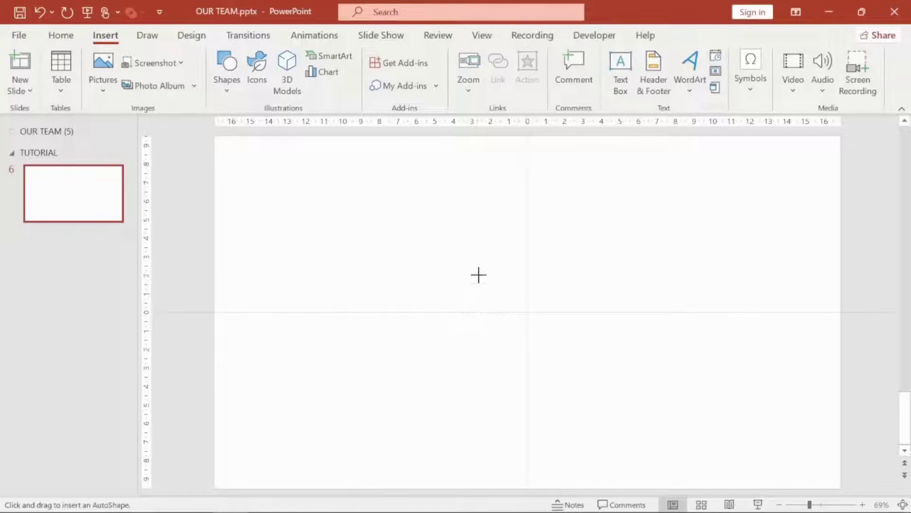
pyautogui.moveTo(470, 264); pyautogui.dragTo(573, 390)
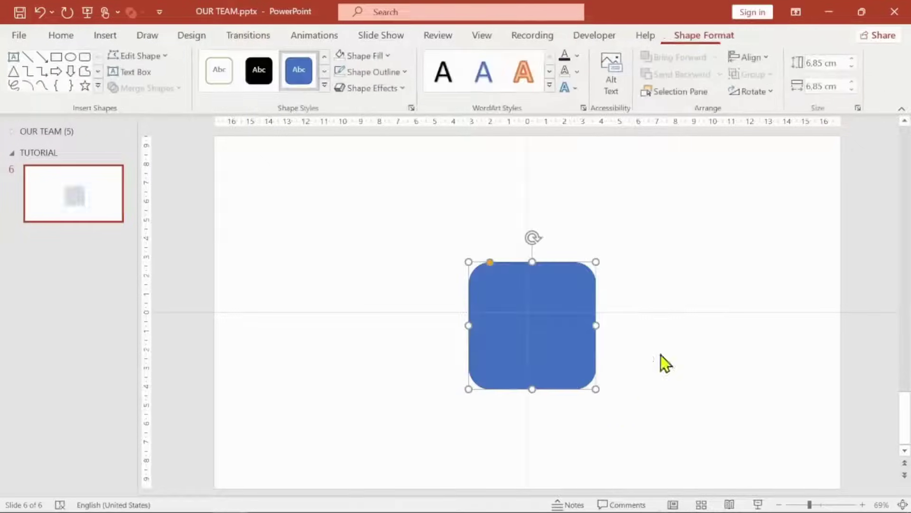
# Set the shape's height and width to 9,82 cm, making it a square
pyautogui.click(824, 67)
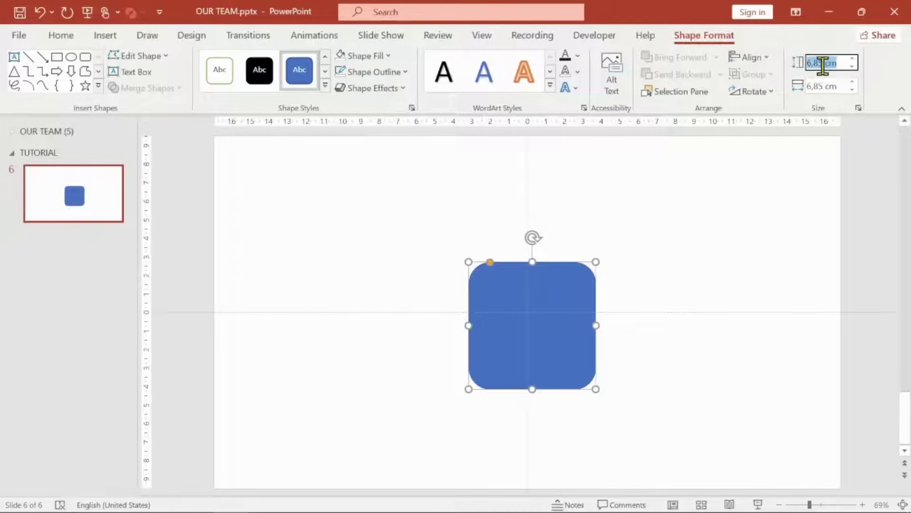
pyautogui.write('9')
pyautogui.press('Return')
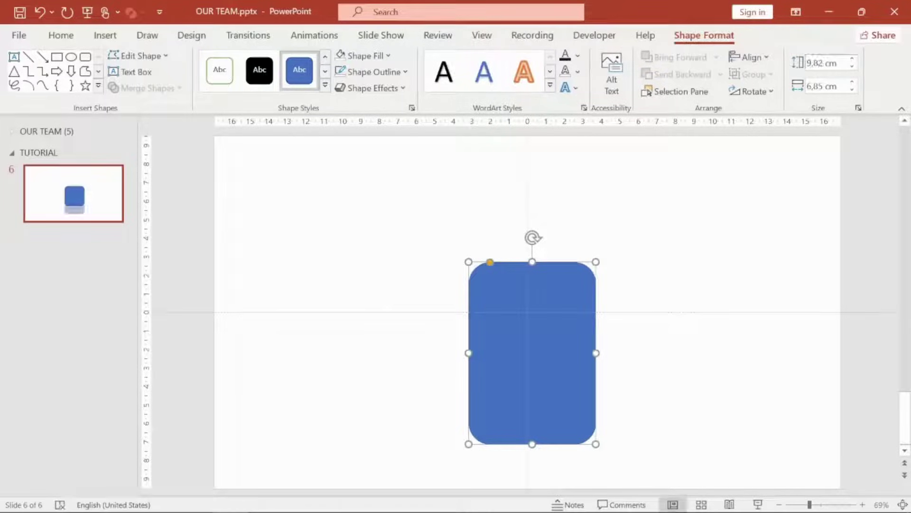
pyautogui.click(826, 86)
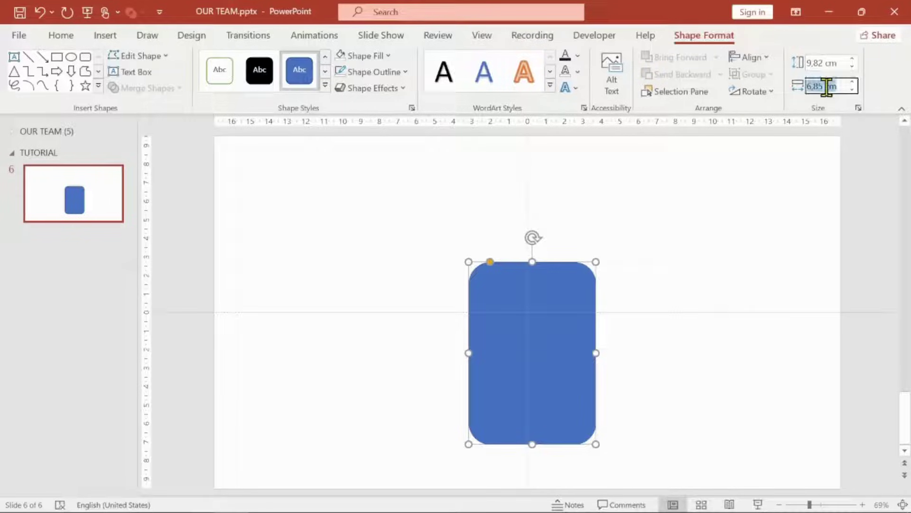
pyautogui.write('9')
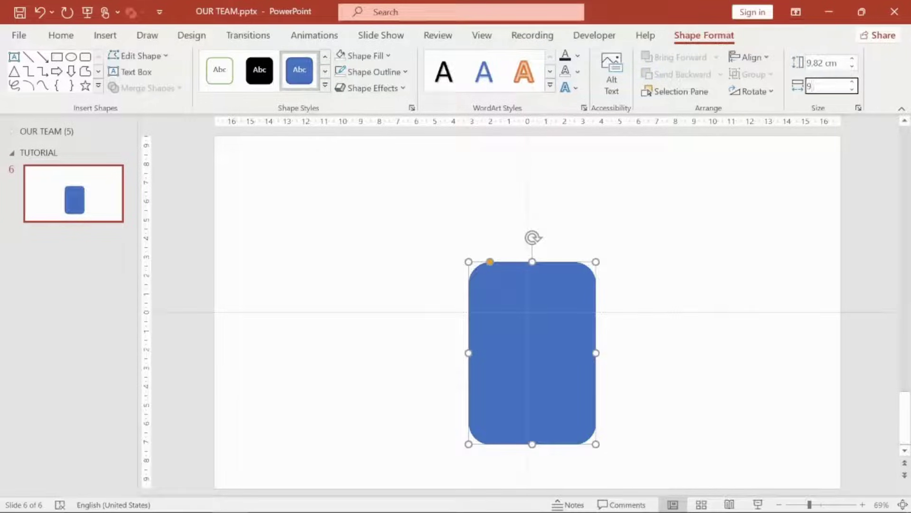
pyautogui.write(',82')
pyautogui.press('Return')
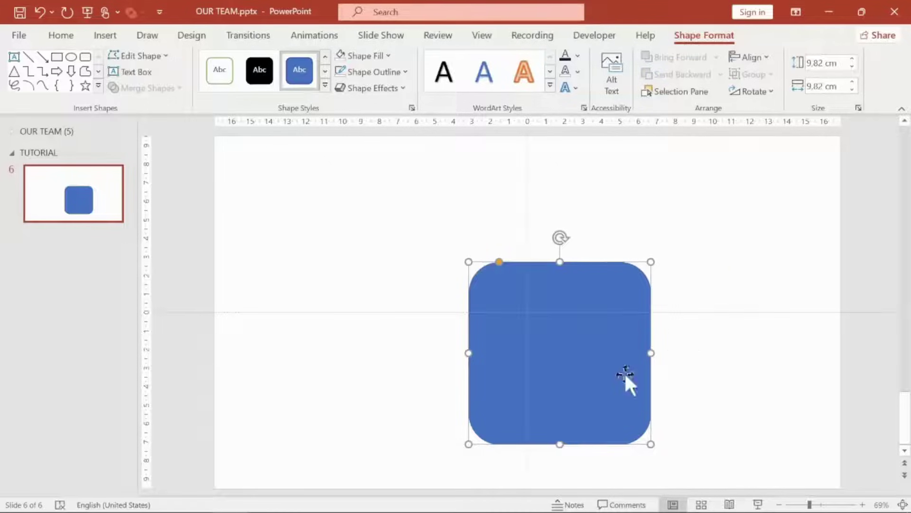
# Centre the square horizontally and vertically on the slide
pyautogui.click(747, 59)
pyautogui.click(762, 97)
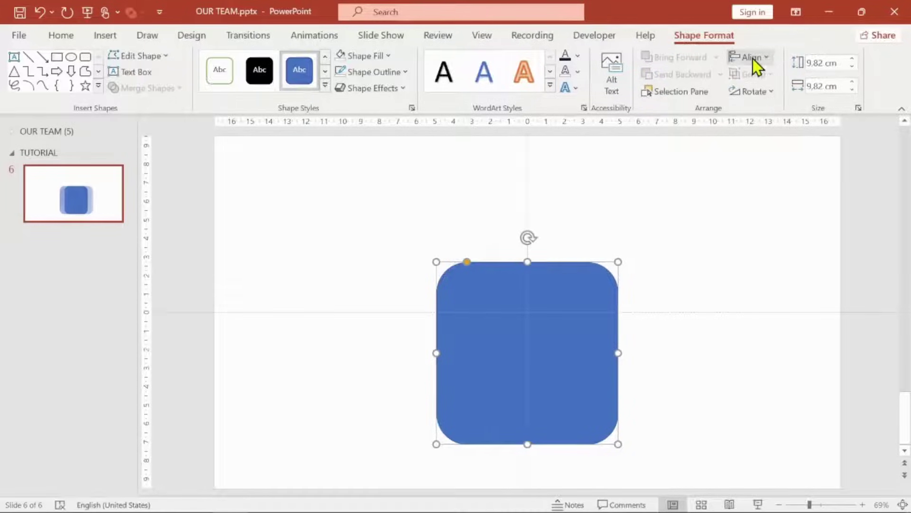
pyautogui.click(752, 58)
pyautogui.click(768, 157)
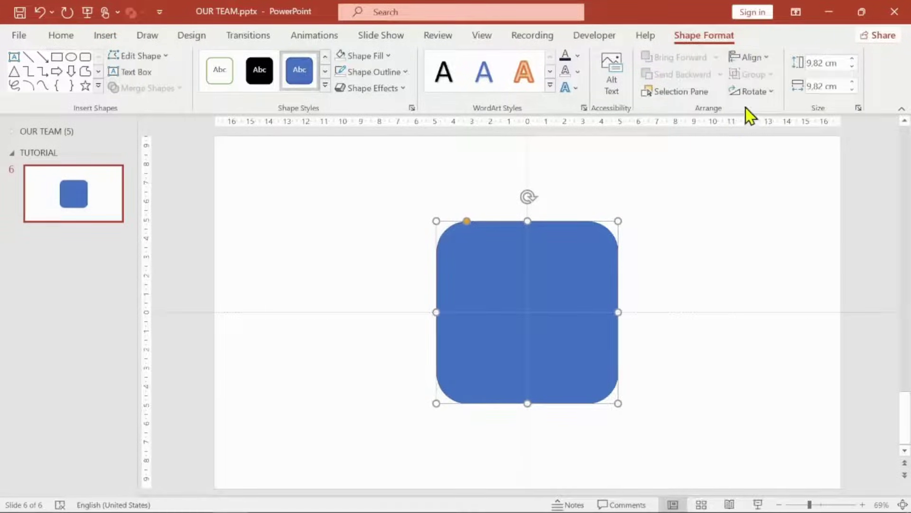
pyautogui.click(753, 92)
# Rotate the square 45° so it becomes a diamond
pyautogui.click(785, 192)
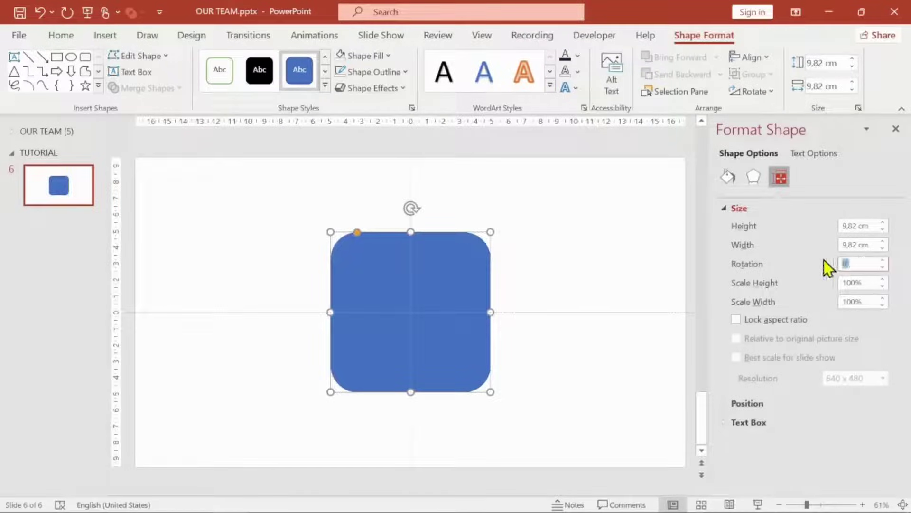
pyautogui.write('45')
pyautogui.press('Return')
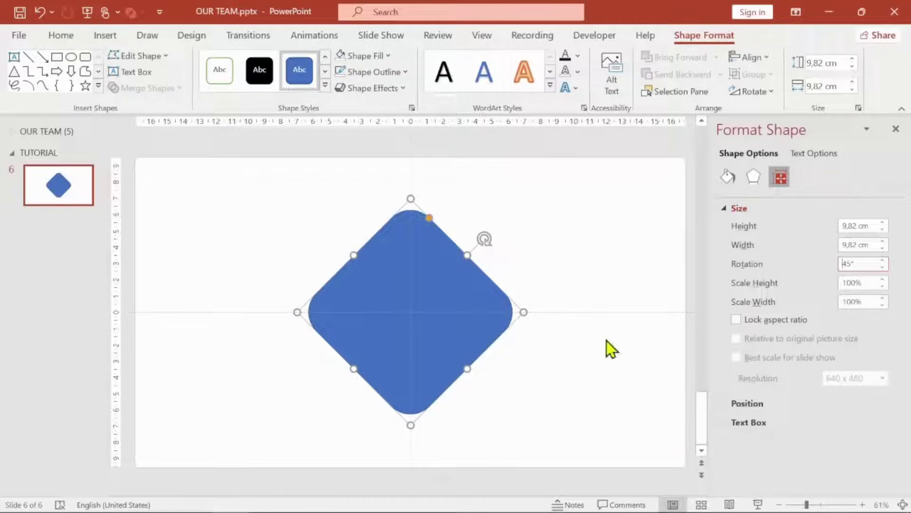
# Give the diamond a dark navy solid fill and no outline
pyautogui.click(575, 285)
pyautogui.click(476, 305)
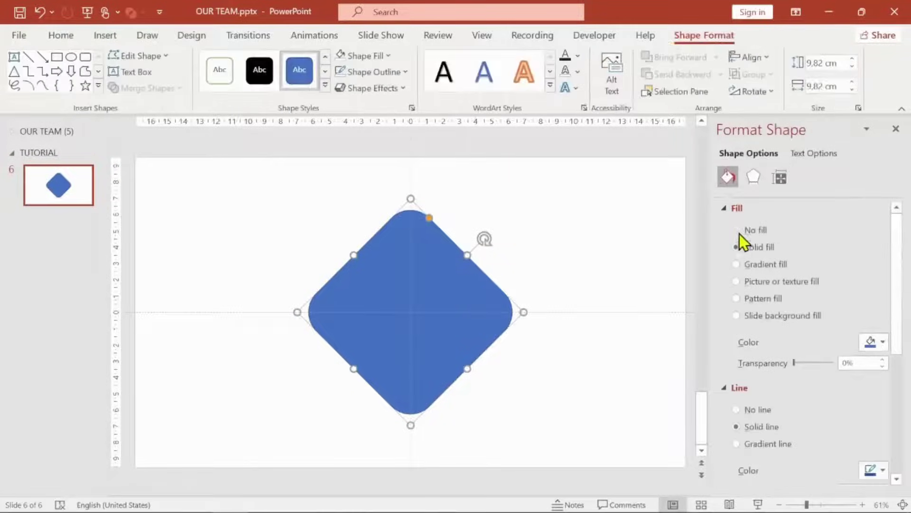
pyautogui.click(882, 341)
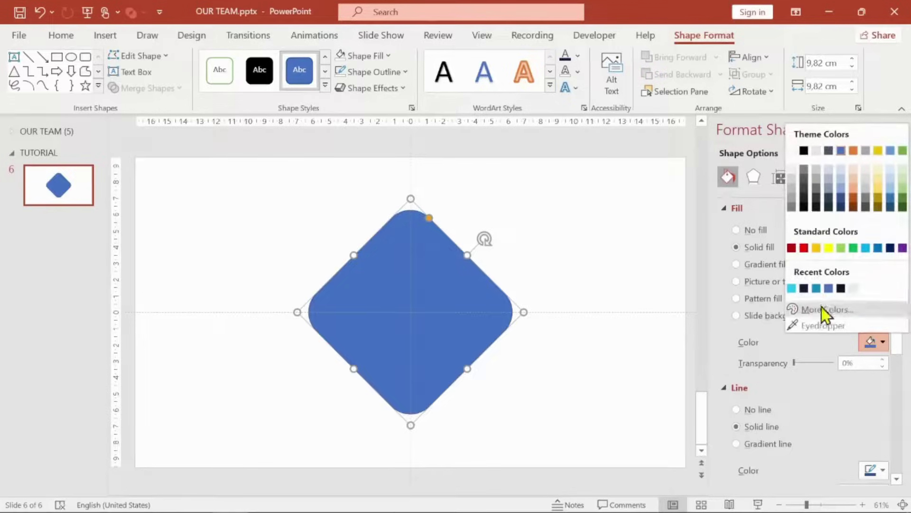
pyautogui.click(805, 289)
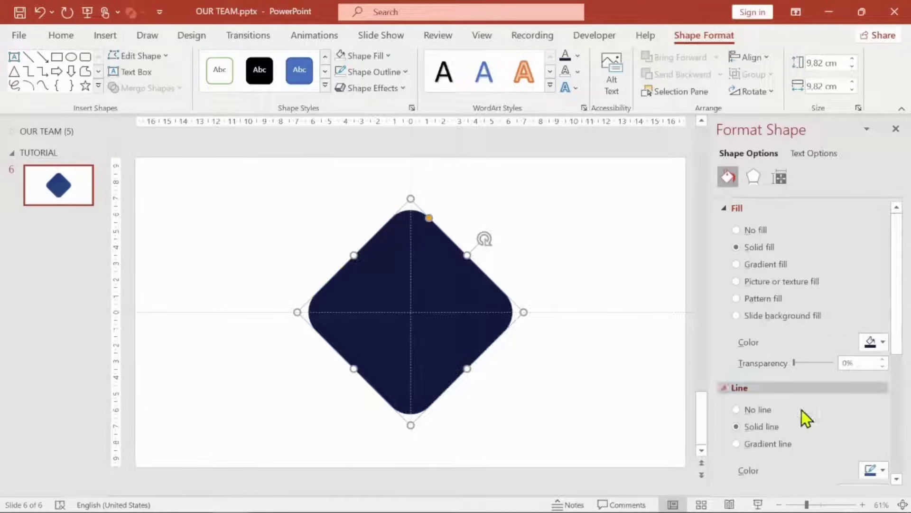
pyautogui.click(752, 411)
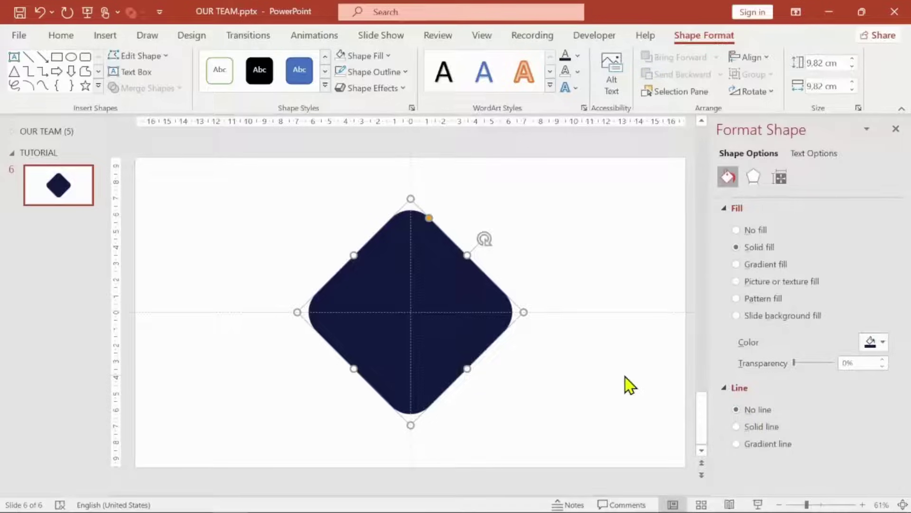
# Apply the first Outer shadow preset to the navy diamond with a 10 pt distance
pyautogui.click(754, 178)
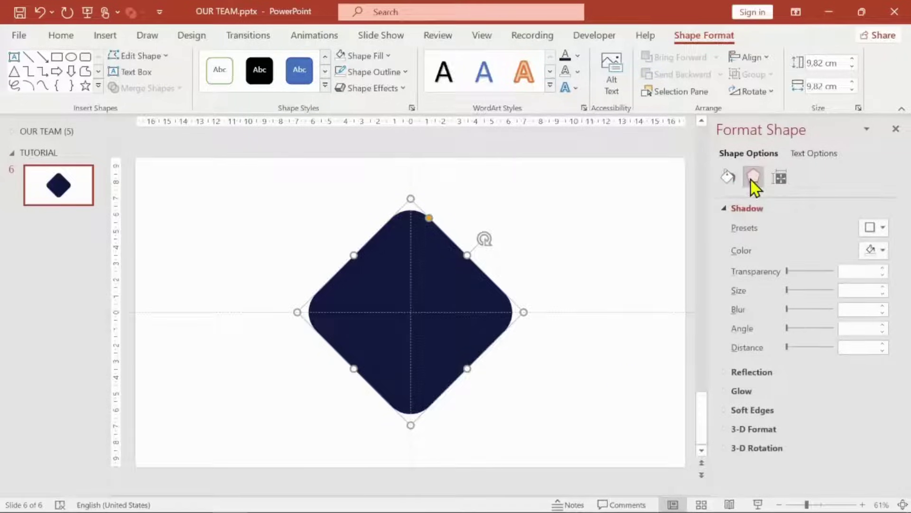
pyautogui.click(881, 228)
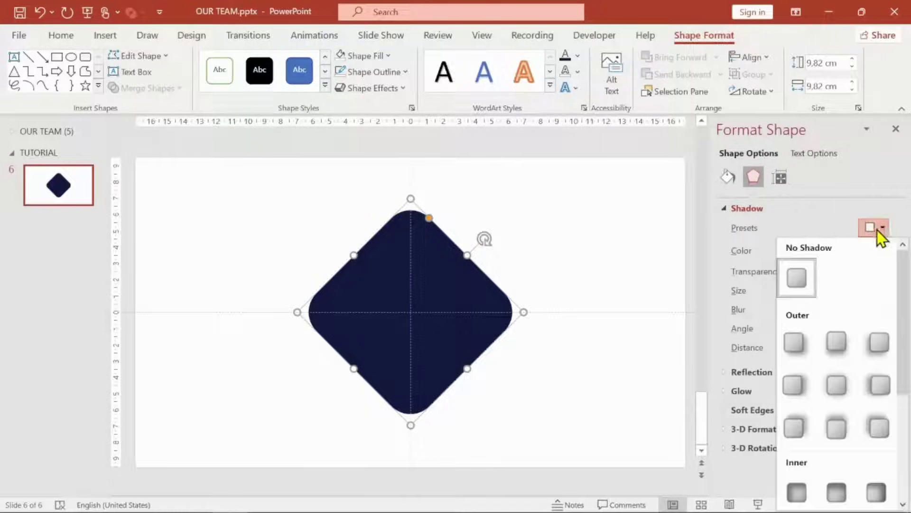
pyautogui.click(790, 343)
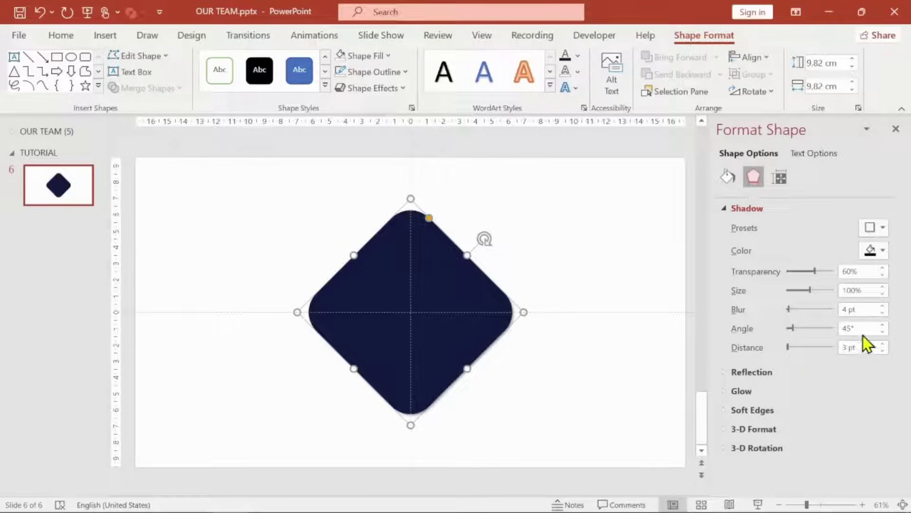
pyautogui.moveTo(860, 348); pyautogui.dragTo(840, 349)
pyautogui.write('10')
pyautogui.press('Return')
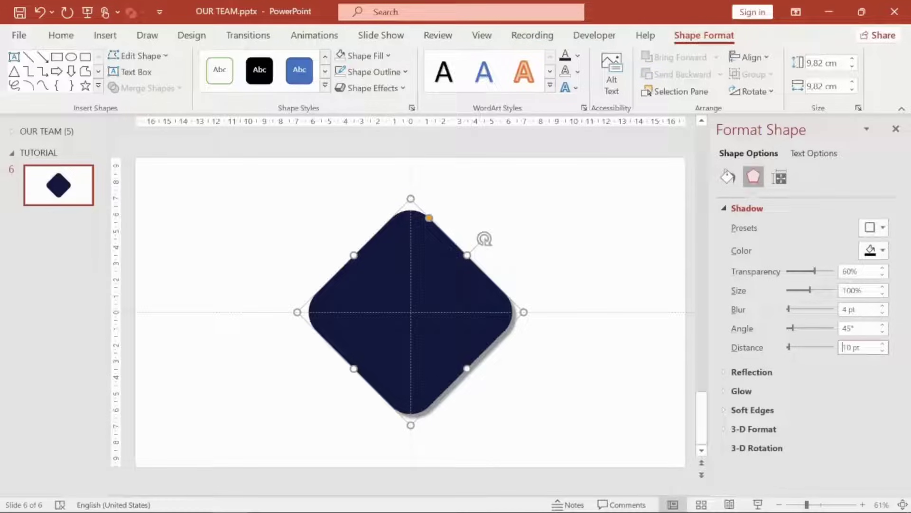
pyautogui.click(574, 275)
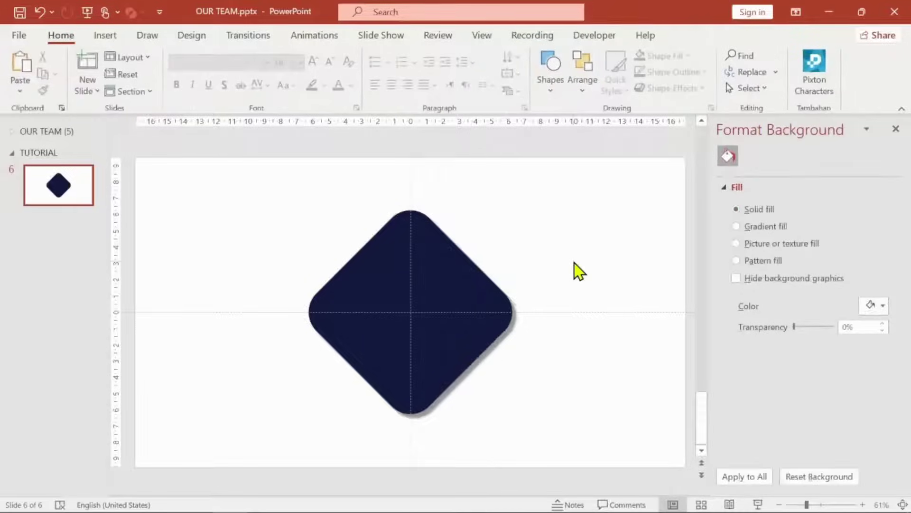
pyautogui.click(447, 280)
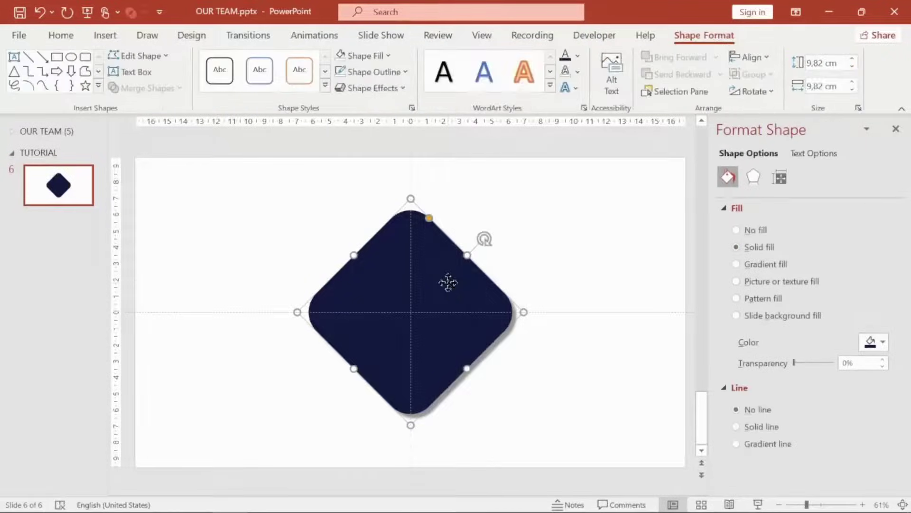
# Copy and paste the diamond, moving the copy right to overlap the original
pyautogui.rightClick(448, 282)
pyautogui.click(513, 150)
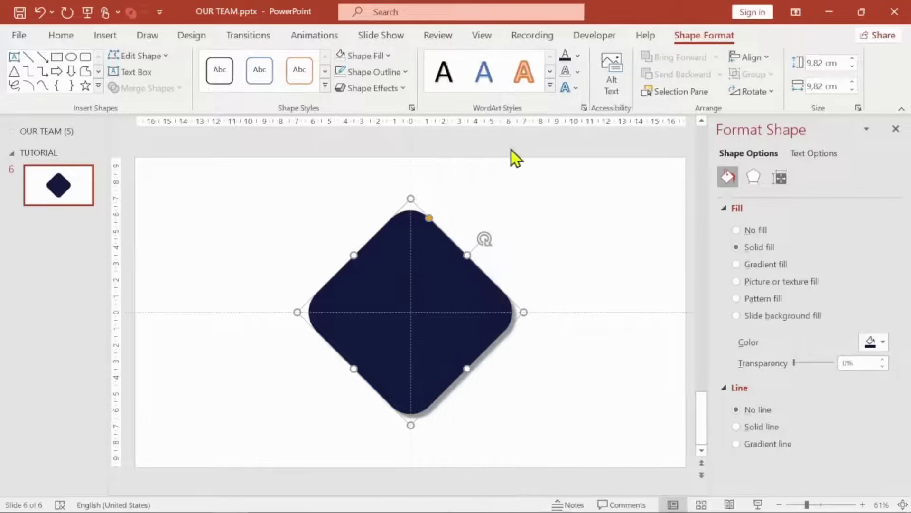
pyautogui.rightClick(440, 280)
pyautogui.click(475, 195)
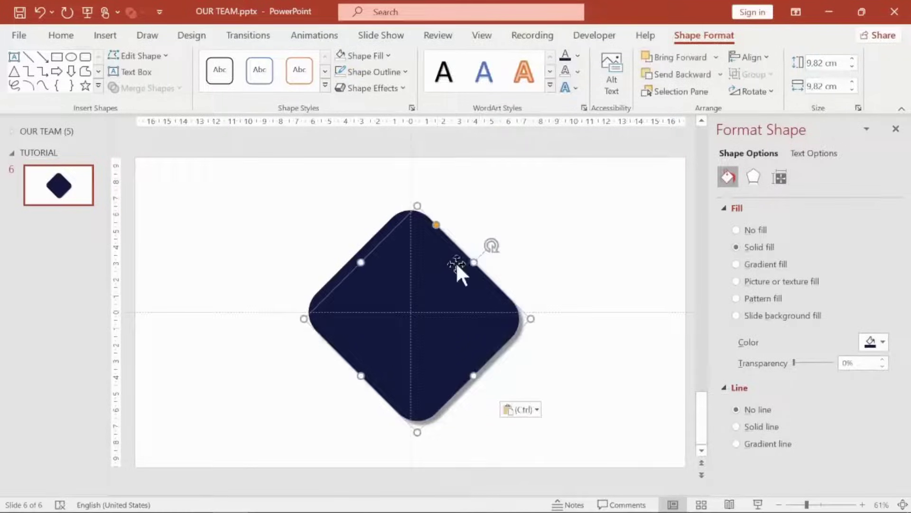
pyautogui.moveTo(462, 271); pyautogui.dragTo(566, 250)
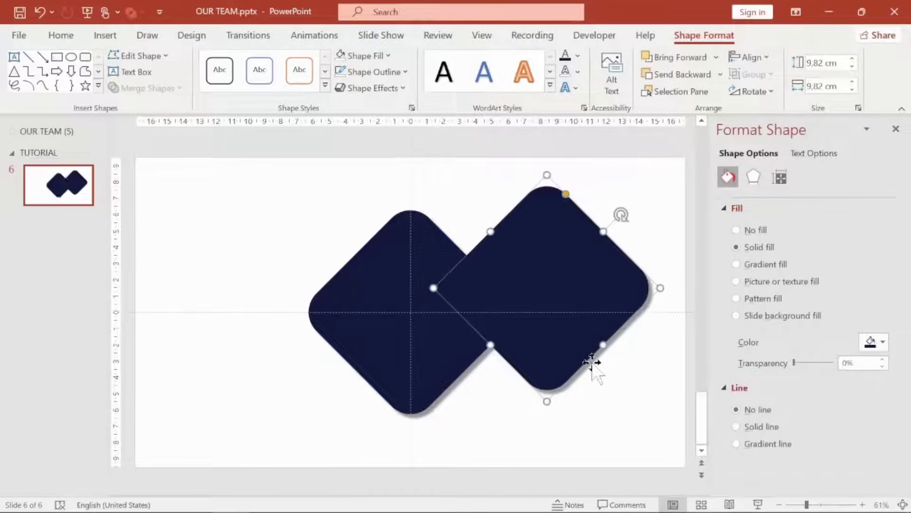
# Set the copy's shadow to No Shadow and nudge it slightly down and right
pyautogui.click(754, 178)
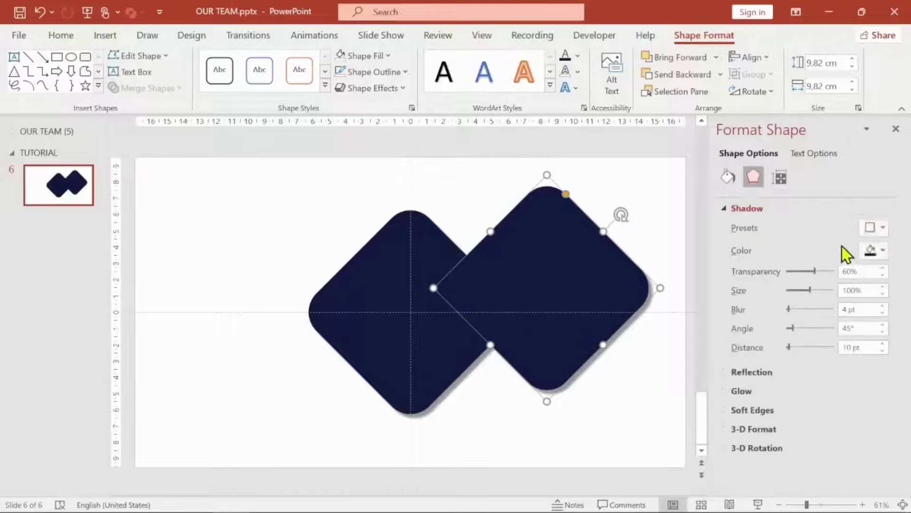
pyautogui.click(880, 229)
pyautogui.click(796, 278)
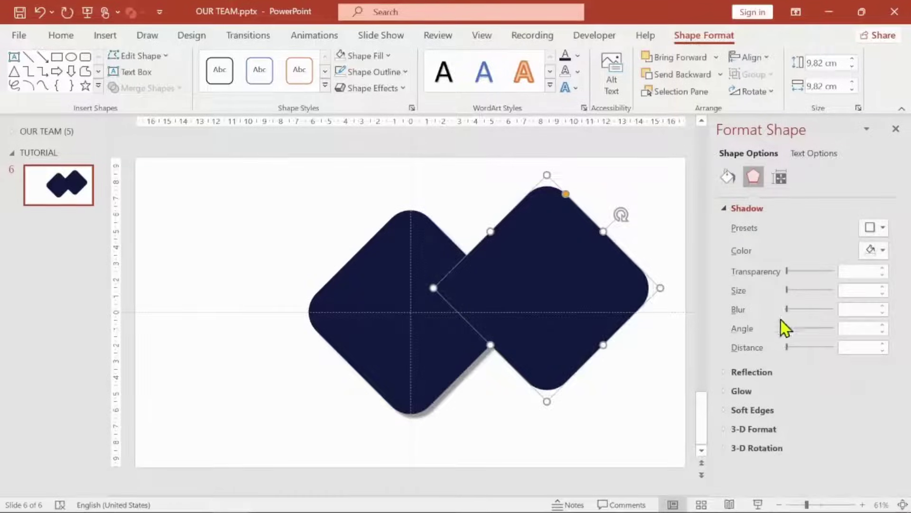
pyautogui.moveTo(558, 287); pyautogui.dragTo(568, 305)
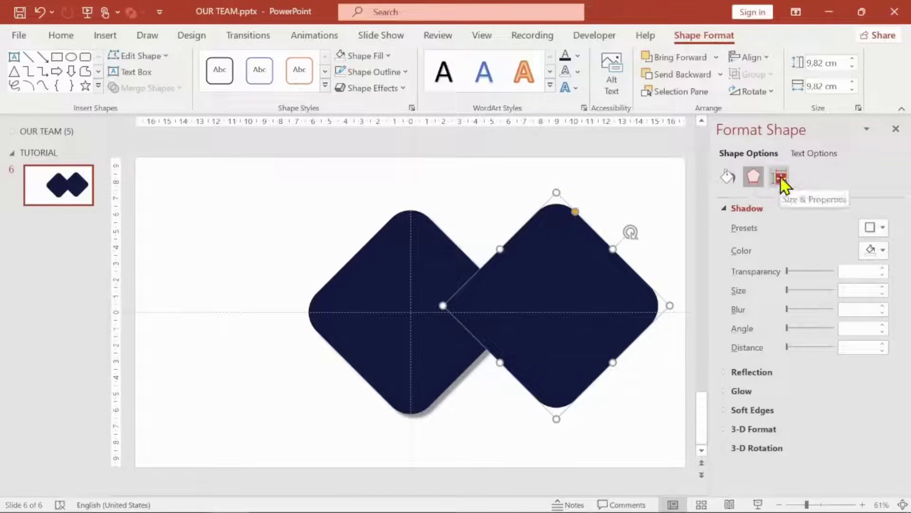
# Make the copied diamond No fill with a 5 pt light-blue solid outline
pyautogui.click(729, 178)
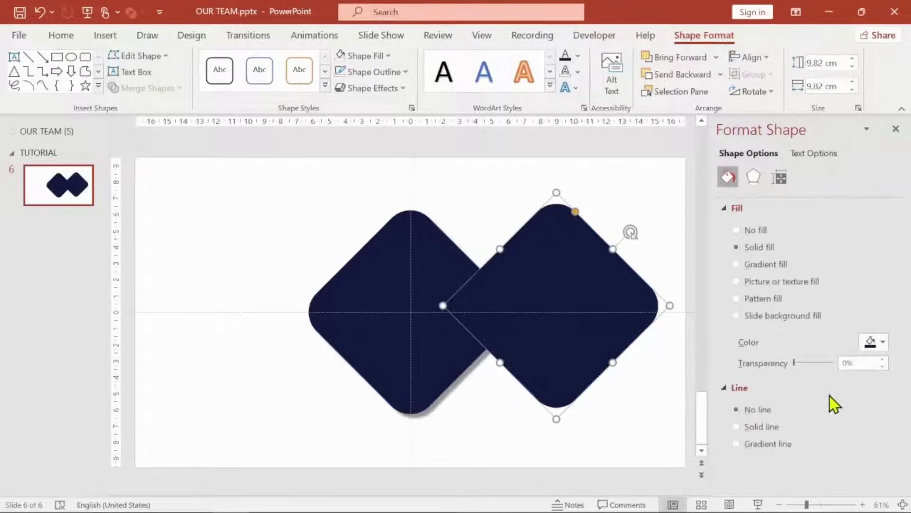
pyautogui.click(753, 429)
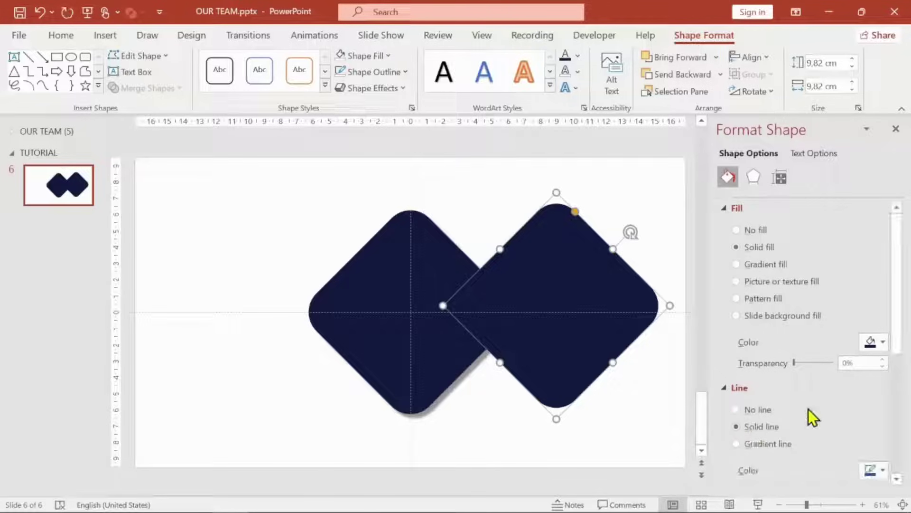
pyautogui.click(757, 231)
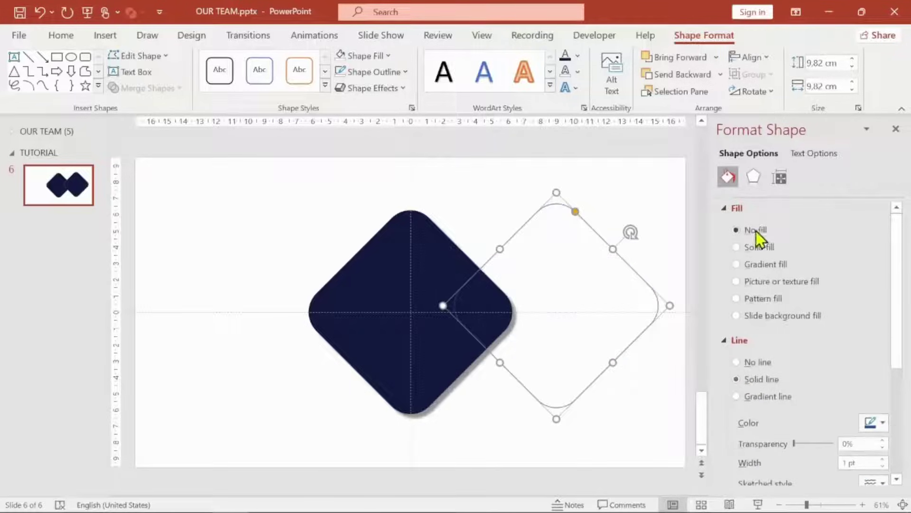
pyautogui.click(882, 422)
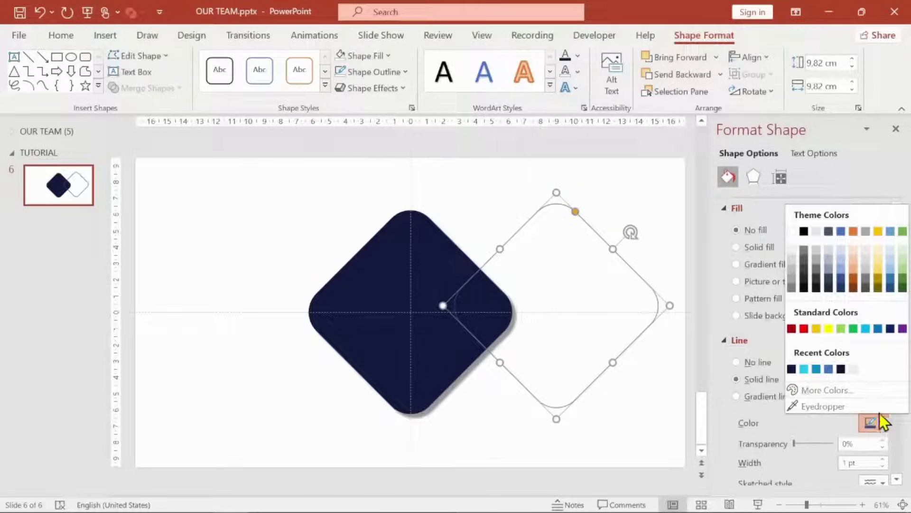
pyautogui.click(804, 368)
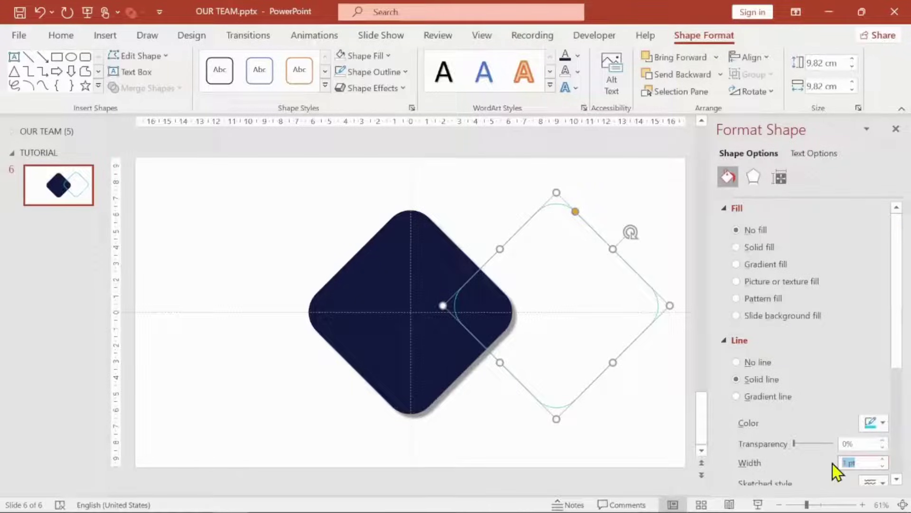
pyautogui.write('5')
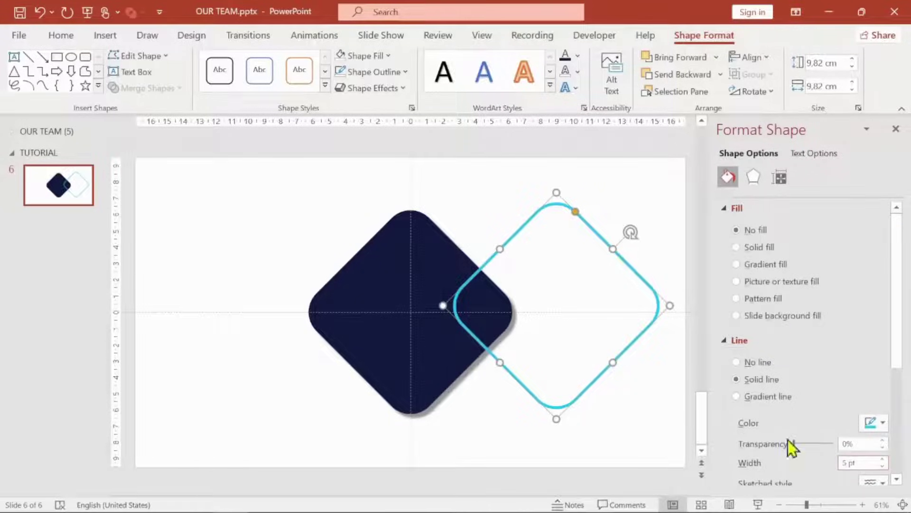
# Scale the outline diamond to 80% with Lock aspect ratio checked
pyautogui.click(780, 178)
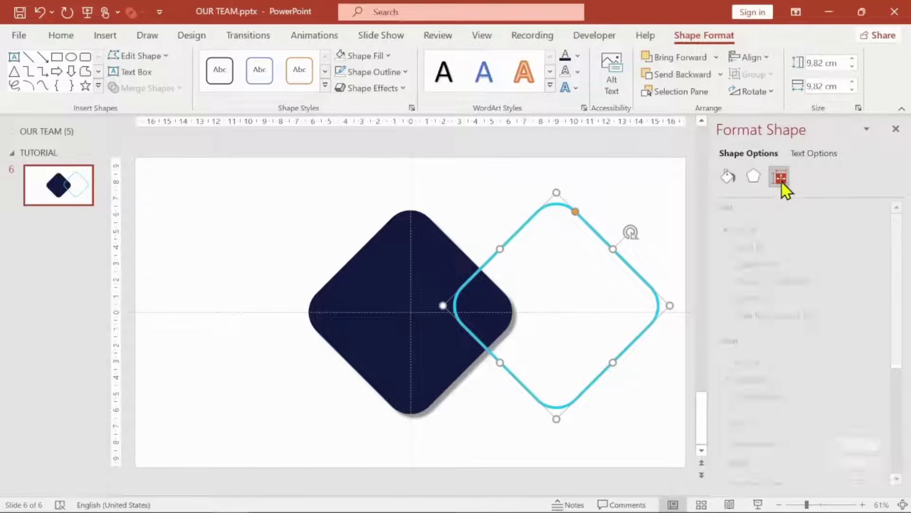
pyautogui.click(770, 319)
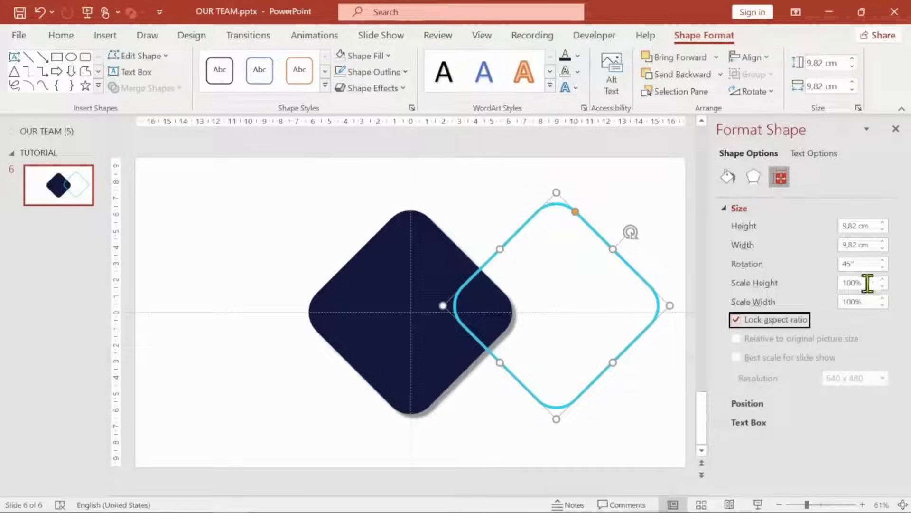
pyautogui.moveTo(869, 282); pyautogui.dragTo(828, 278)
pyautogui.write('0')
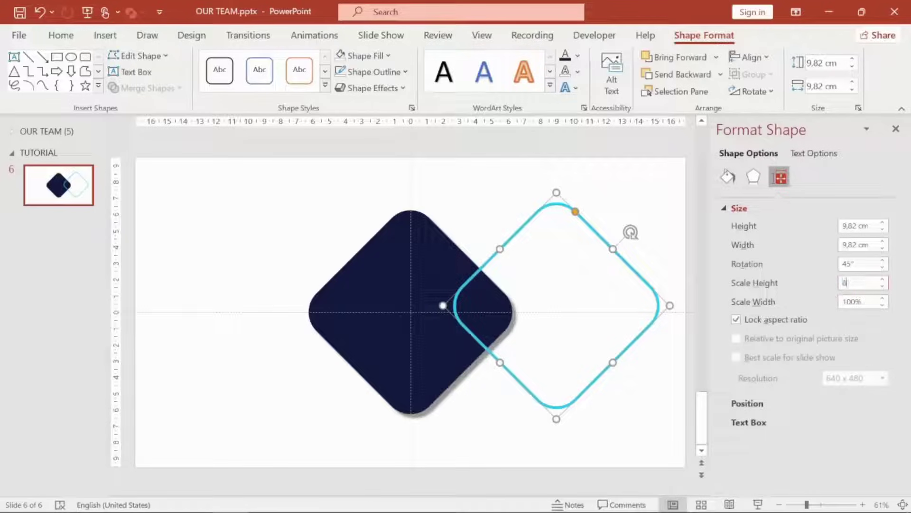
pyautogui.press('Return')
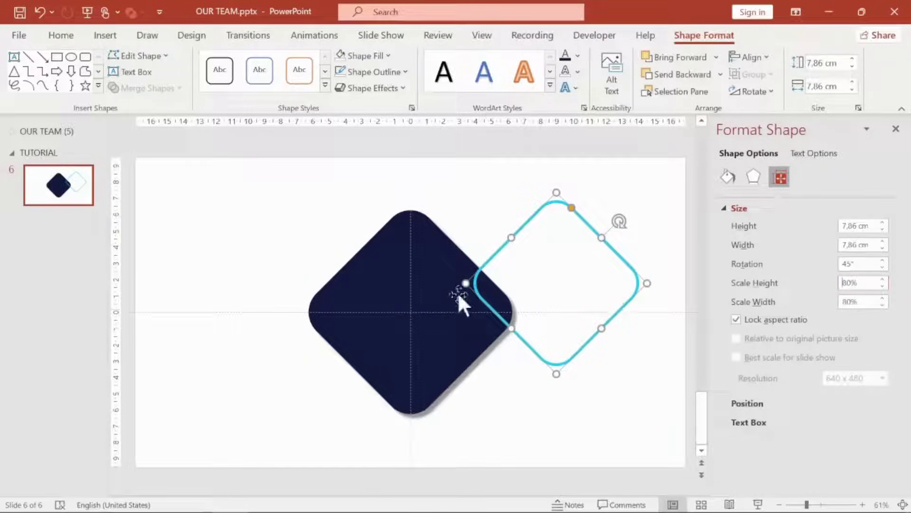
pyautogui.keyDown('shift'); pyautogui.click(400, 260); pyautogui.keyUp('shift')
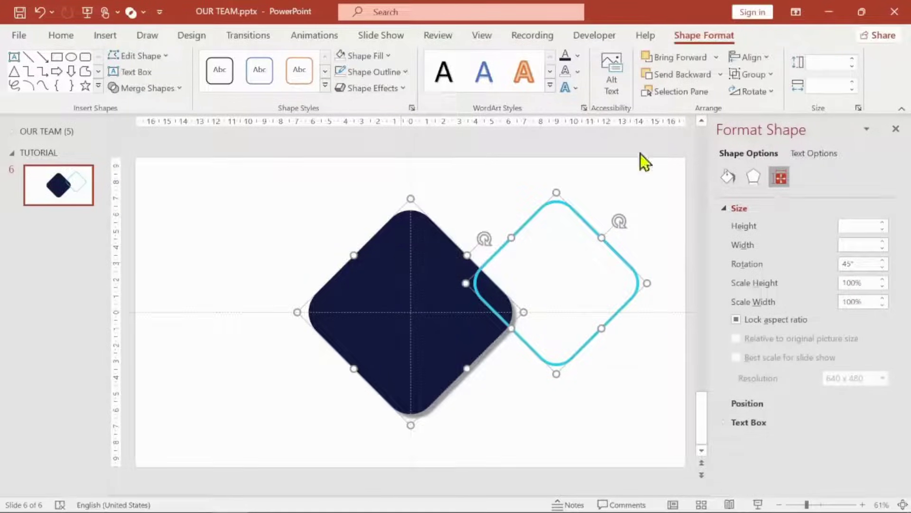
# Align Center and Align Middle the cyan outline inside the navy diamond
pyautogui.click(753, 55)
pyautogui.click(750, 76)
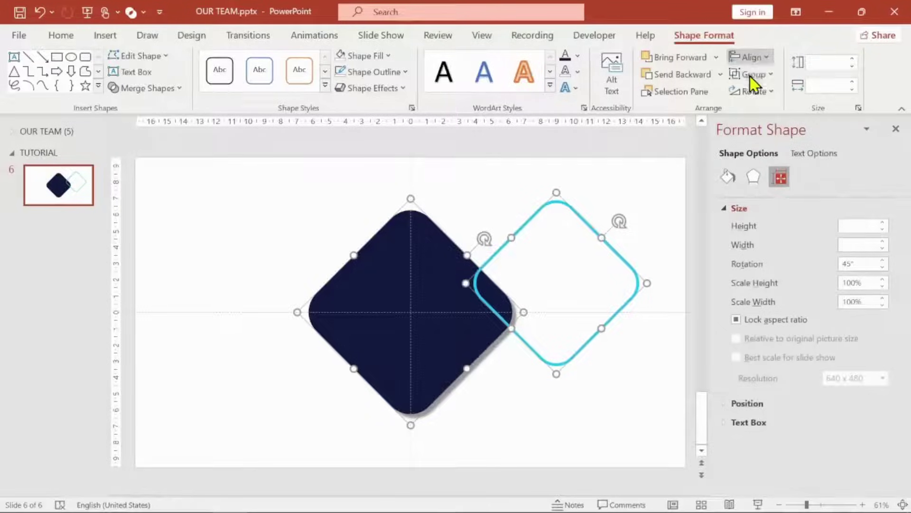
pyautogui.click(757, 58)
pyautogui.click(760, 182)
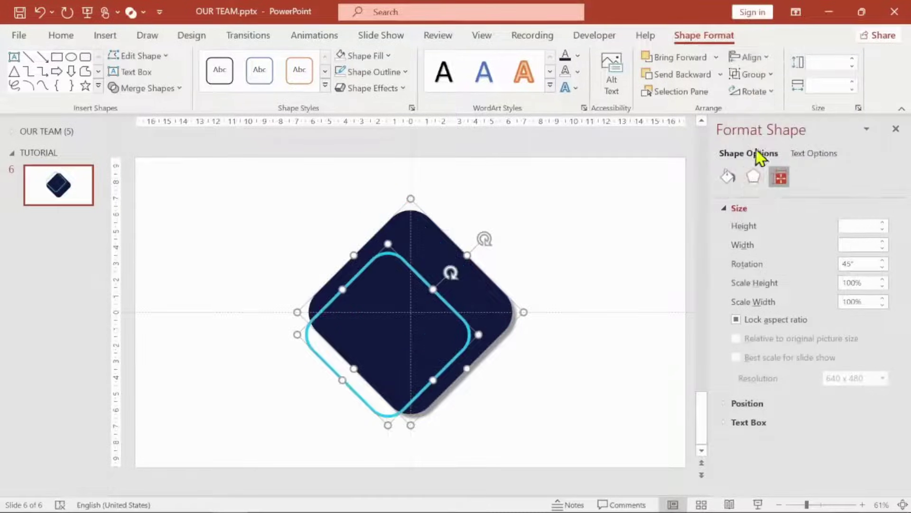
pyautogui.click(759, 58)
pyautogui.click(766, 97)
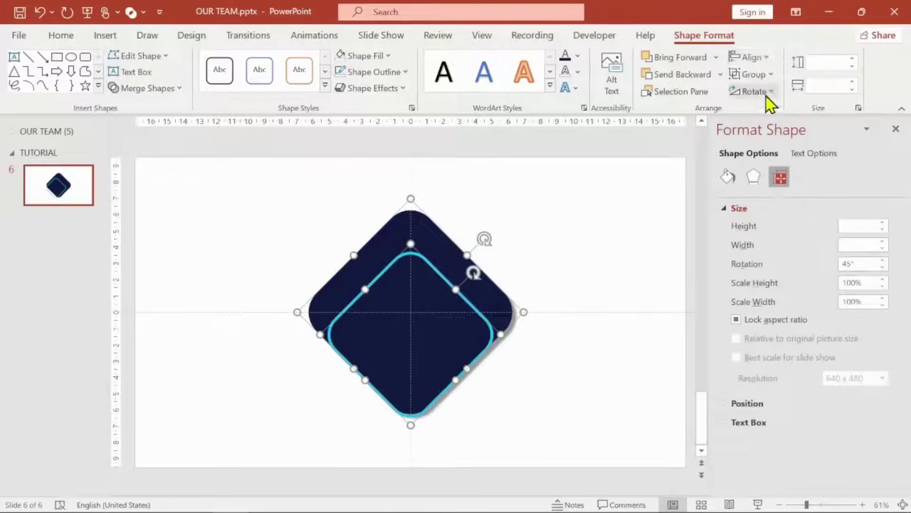
pyautogui.click(759, 58)
pyautogui.click(764, 160)
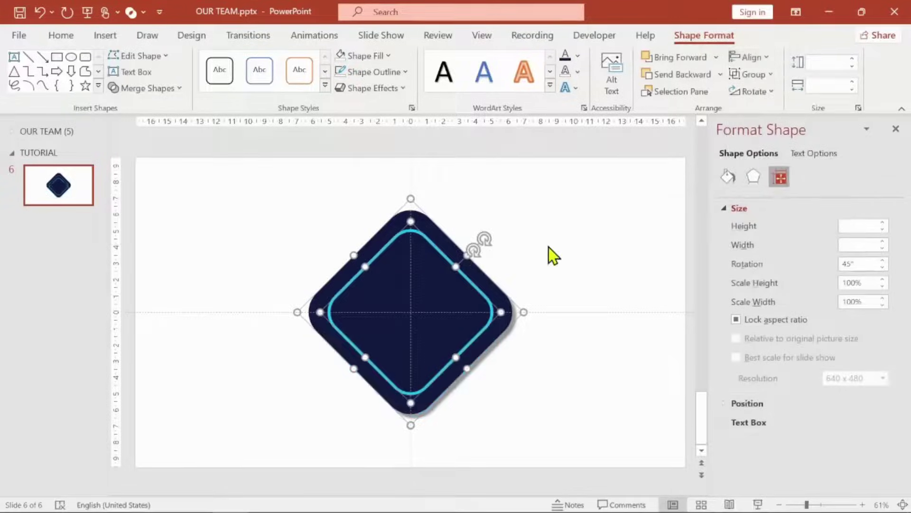
pyautogui.click(548, 254)
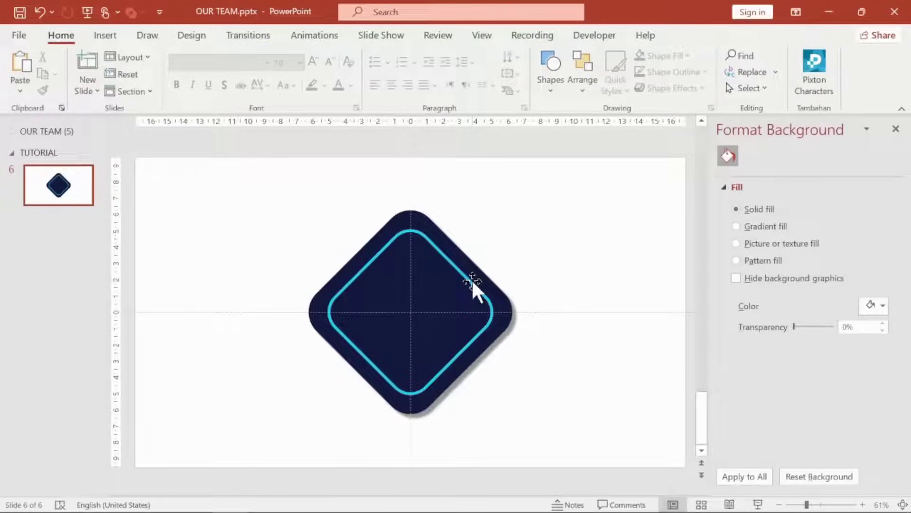
# Copy the cyan outline diamond and paste a duplicate onto the slide
pyautogui.click(471, 278)
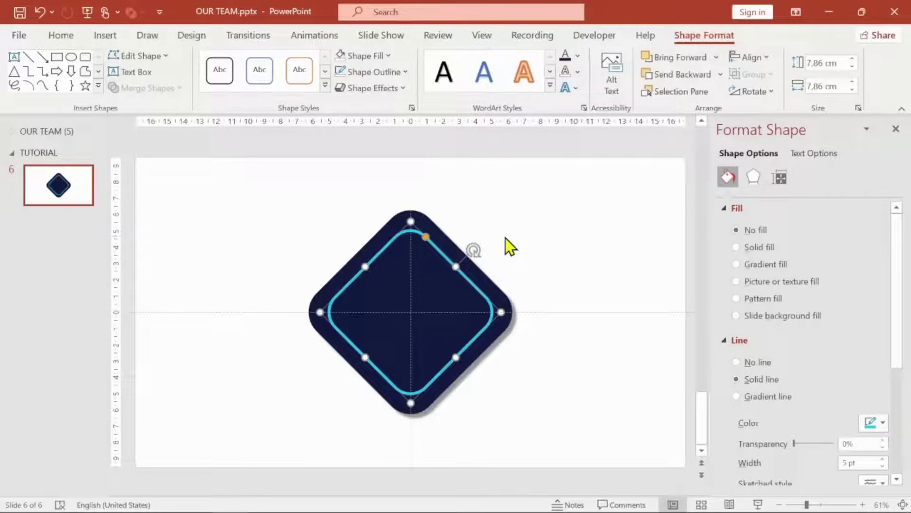
pyautogui.rightClick(468, 276)
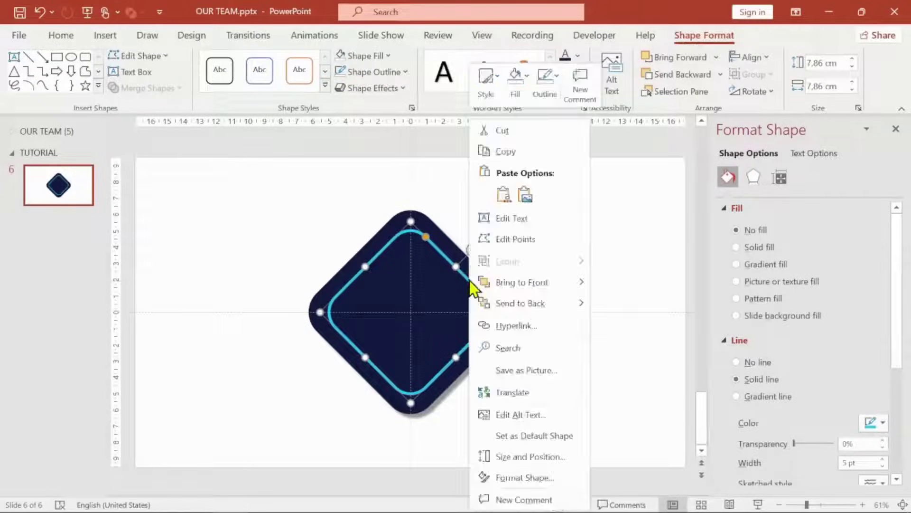
pyautogui.click(514, 156)
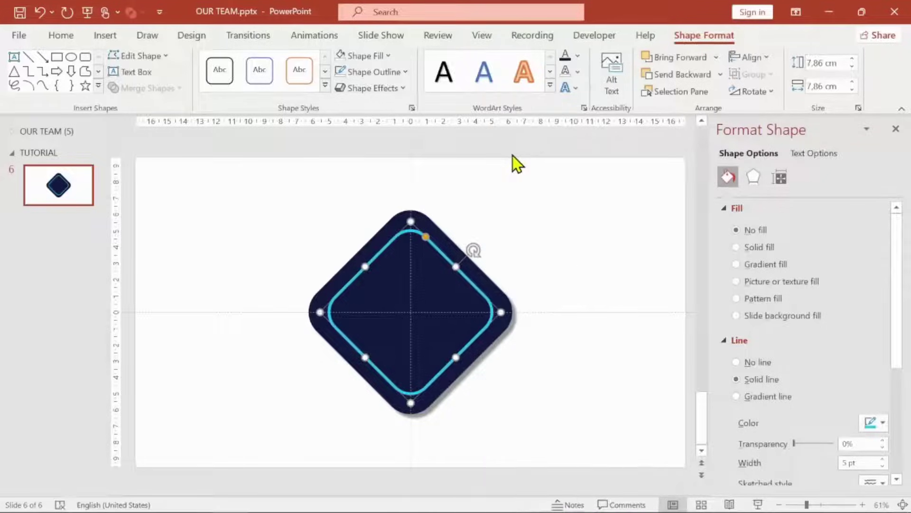
pyautogui.click(534, 245)
pyautogui.rightClick(534, 236)
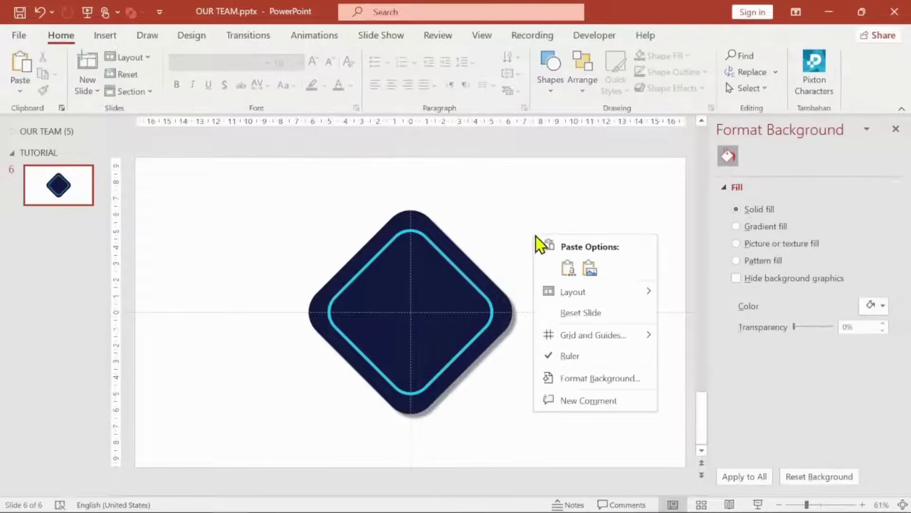
pyautogui.click(569, 269)
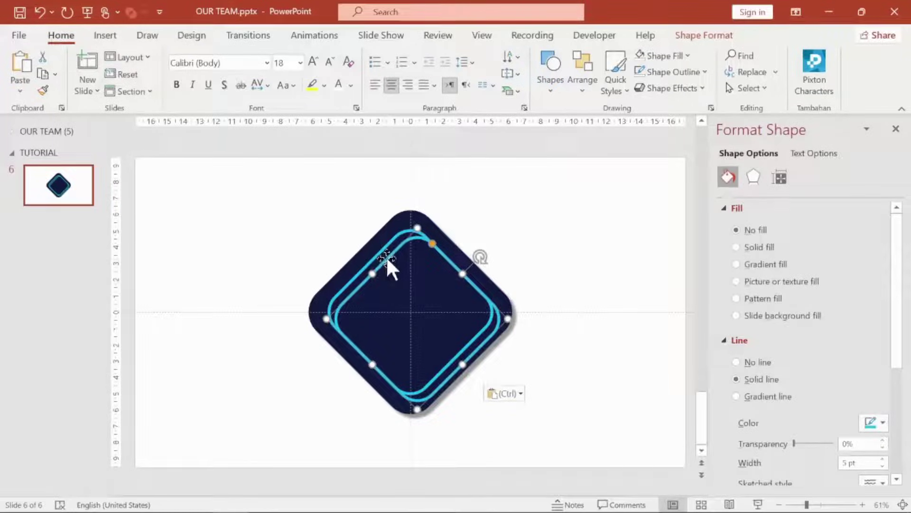
# Select all shapes and apply Align Center and Align Middle so both outlines coincide
pyautogui.hotkey('ctrl', 'a')
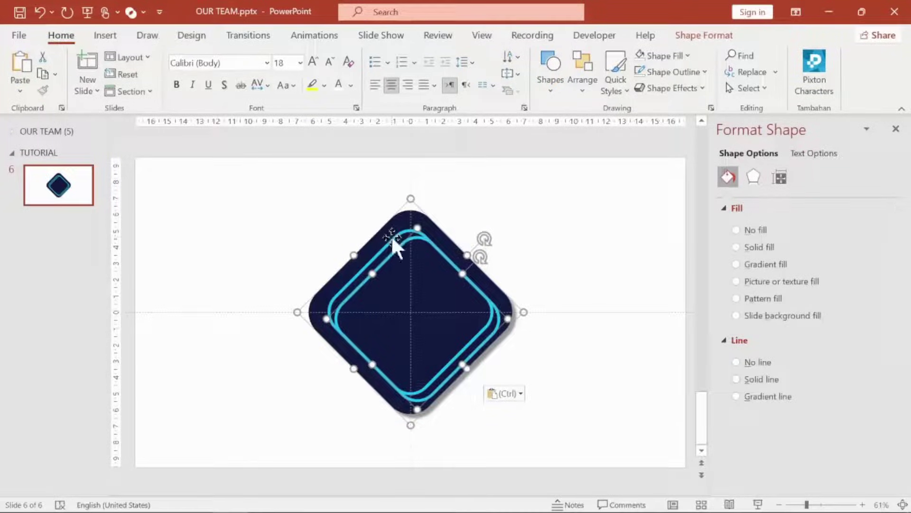
pyautogui.click(717, 42)
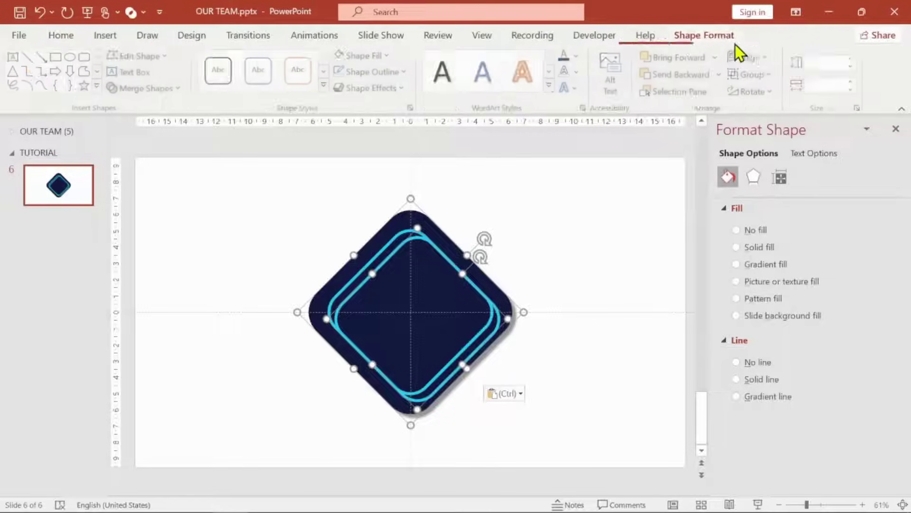
pyautogui.click(764, 58)
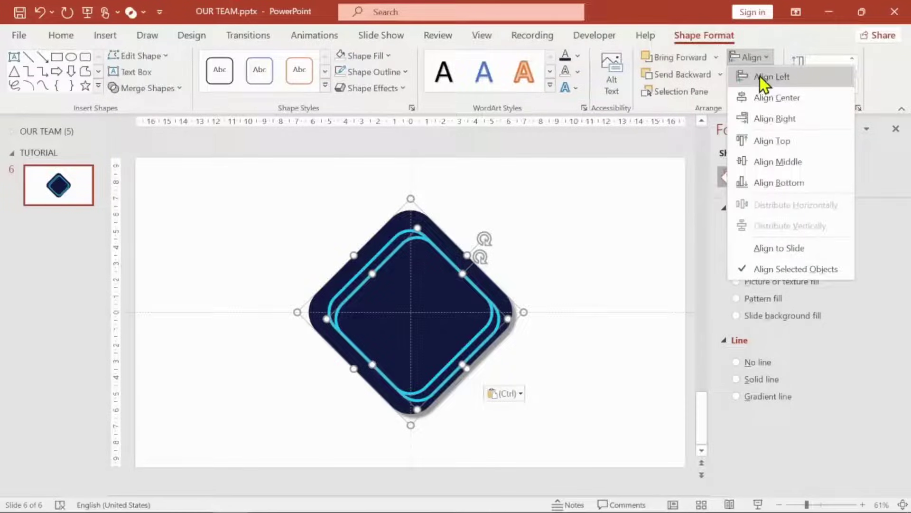
pyautogui.click(759, 76)
pyautogui.click(756, 63)
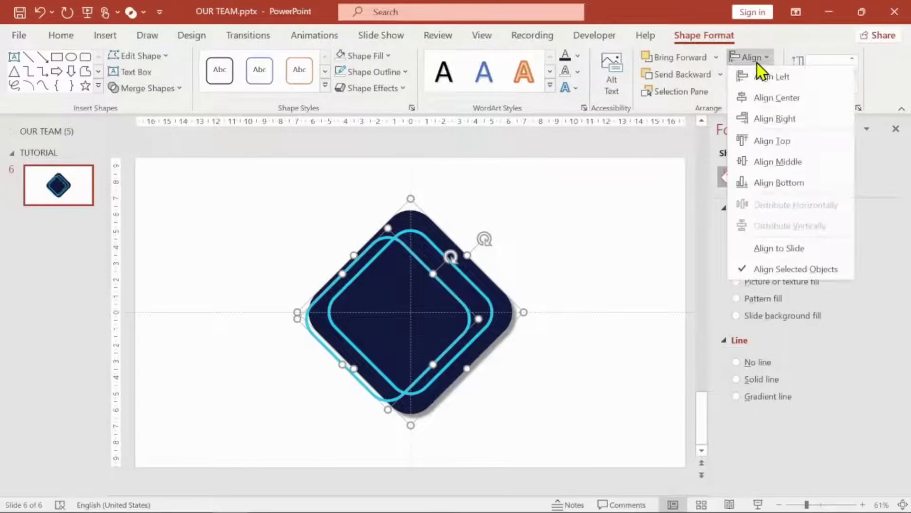
pyautogui.click(761, 98)
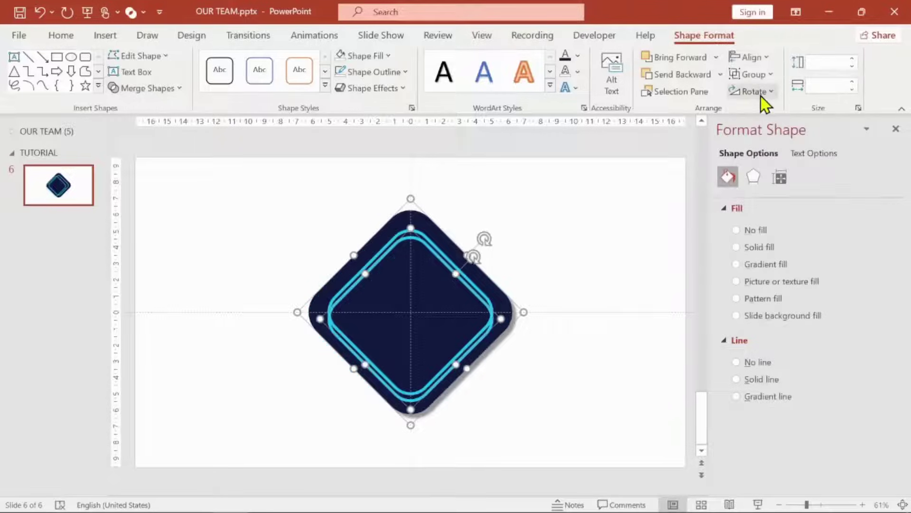
pyautogui.click(756, 56)
pyautogui.click(767, 155)
pyautogui.click(600, 228)
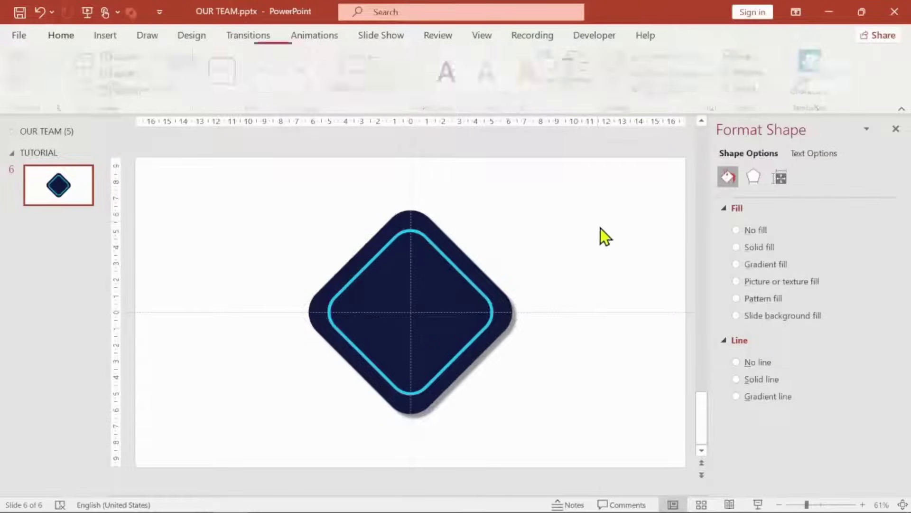
# Duplicate the inner cyan outline and enlarge the copy upward beyond the navy diamond
pyautogui.click(380, 246)
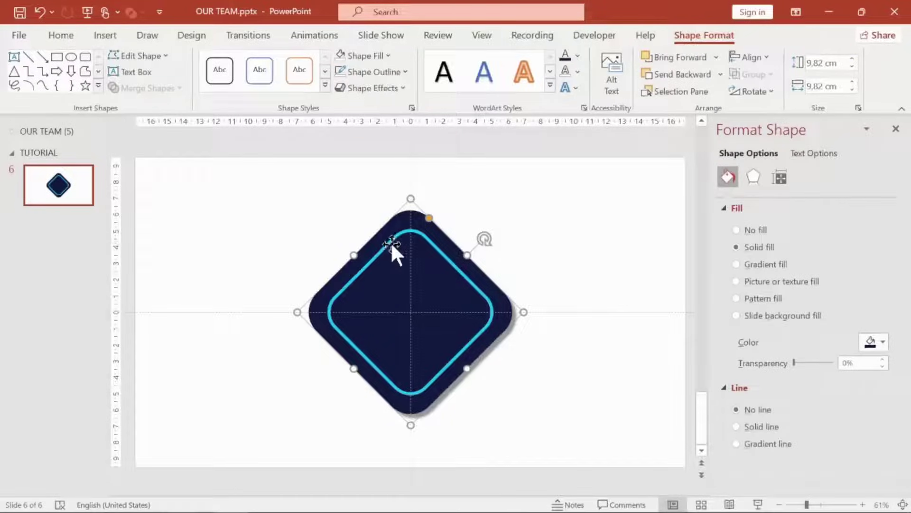
pyautogui.click(402, 231)
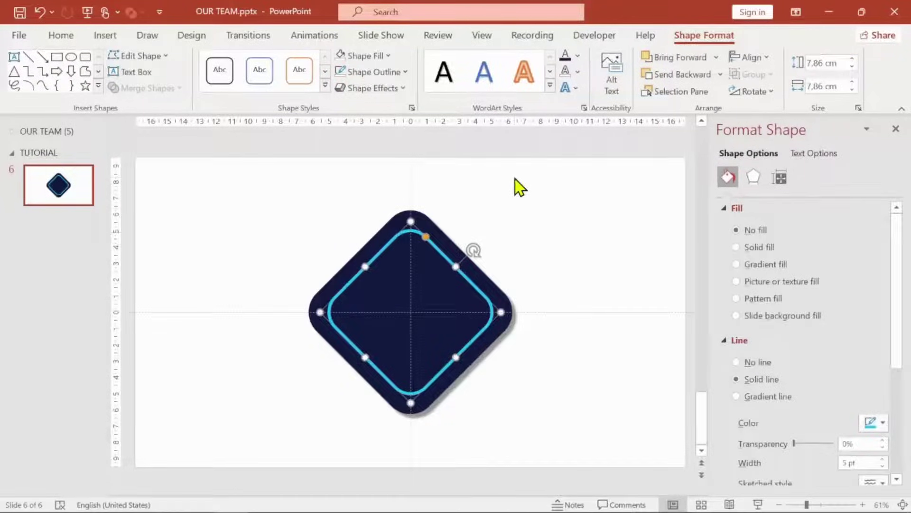
pyautogui.hotkey('ctrl', 'd')
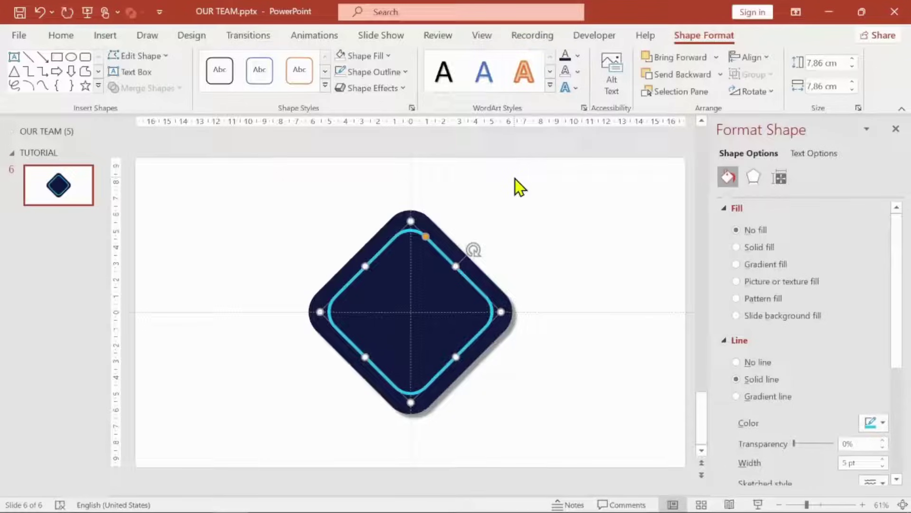
pyautogui.press('Up')
pyautogui.press('Up')
pyautogui.press('Up')
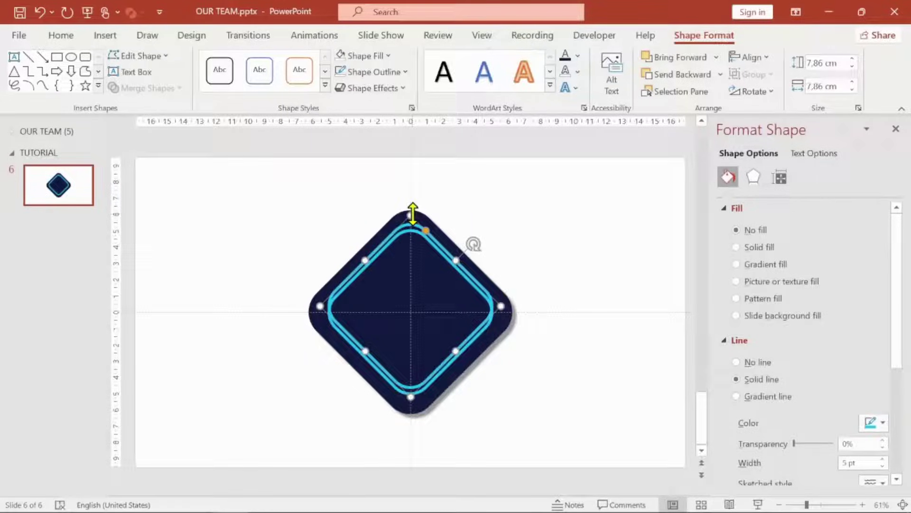
pyautogui.moveTo(413, 213); pyautogui.dragTo(416, 138)
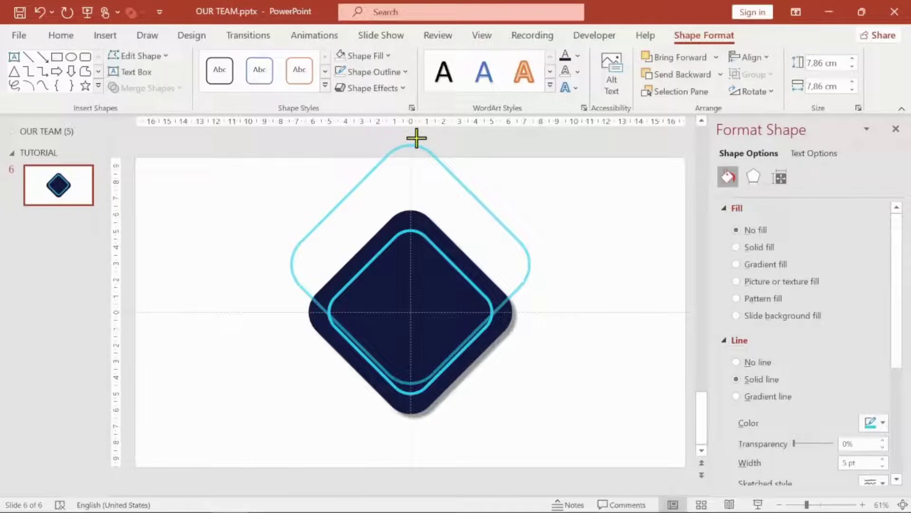
pyautogui.moveTo(416, 138); pyautogui.dragTo(413, 136)
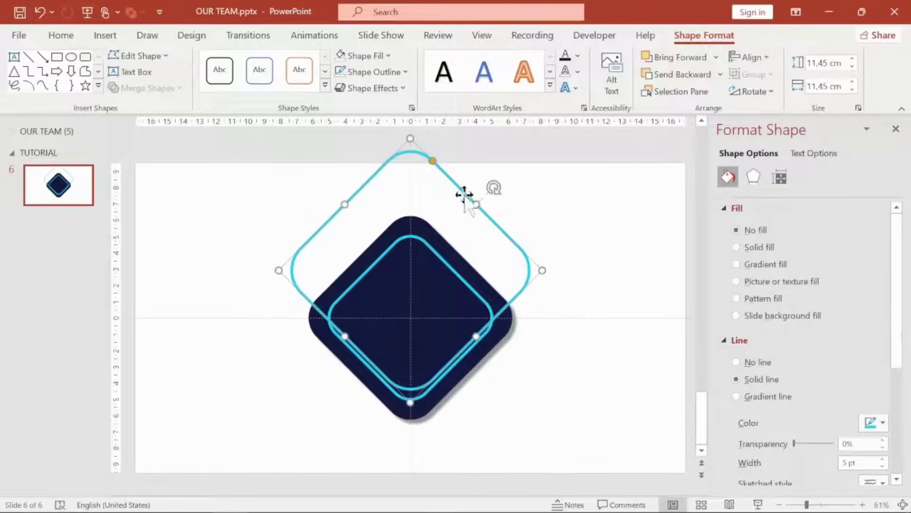
# Sharpen the outer outline's corners and reshape the inner outline's corner rounding
pyautogui.moveTo(432, 162); pyautogui.dragTo(419, 150)
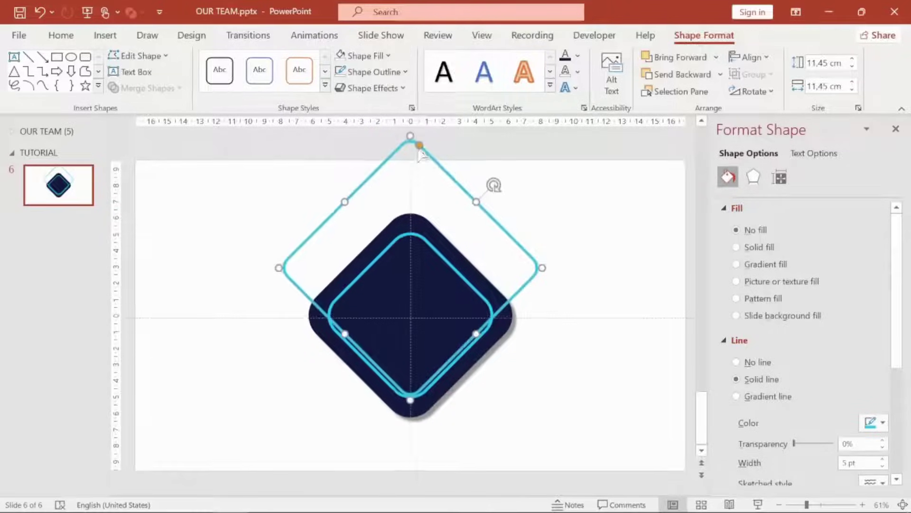
pyautogui.click(438, 255)
pyautogui.moveTo(426, 239); pyautogui.dragTo(416, 223)
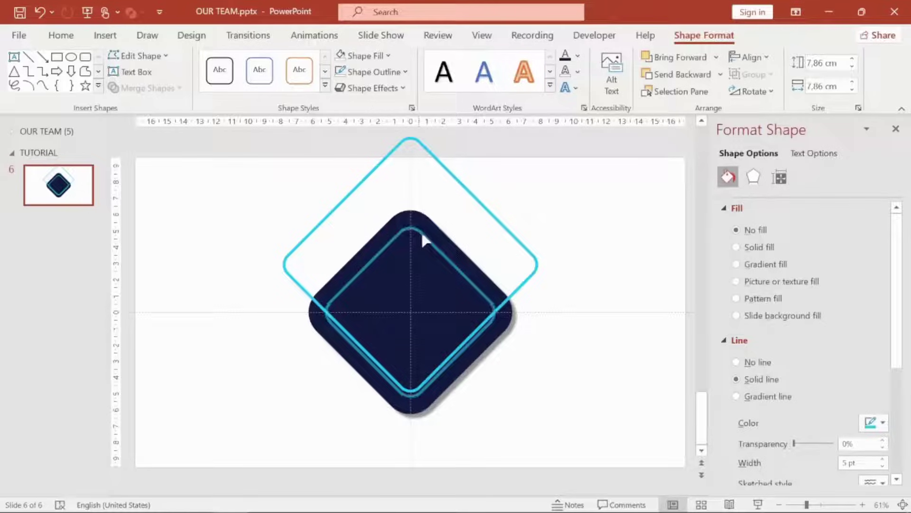
pyautogui.moveTo(419, 226); pyautogui.dragTo(420, 228)
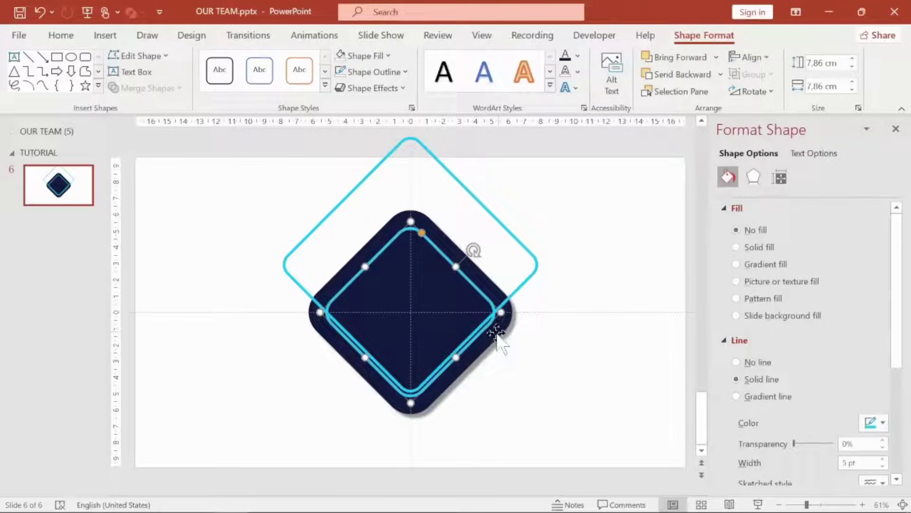
# Group the navy diamond with the inner cyan outline, then select the outer cyan diamond
pyautogui.keyDown('shift'); pyautogui.click(497, 337); pyautogui.keyUp('shift')
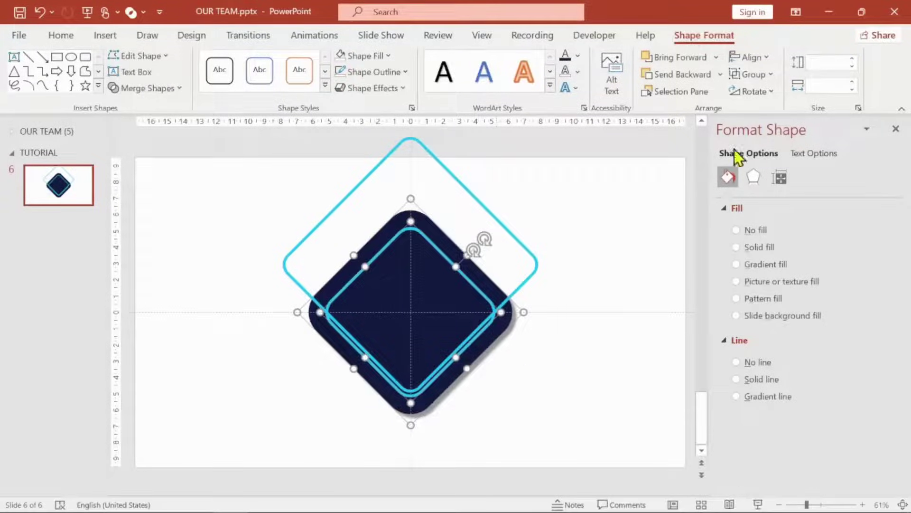
pyautogui.click(769, 74)
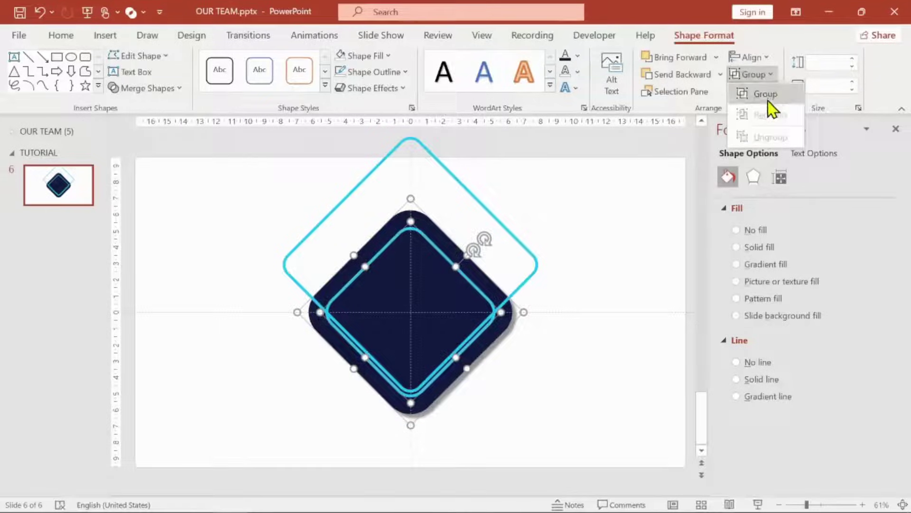
pyautogui.click(767, 98)
pyautogui.click(634, 252)
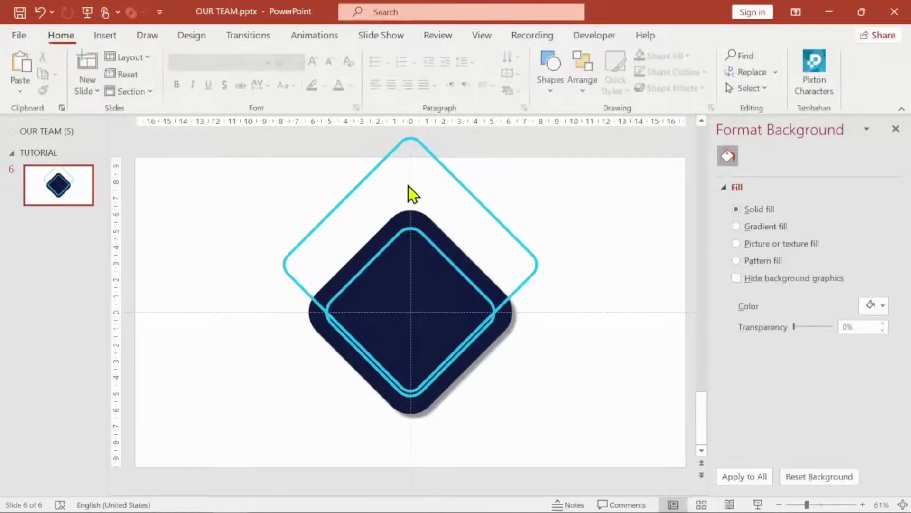
pyautogui.click(459, 181)
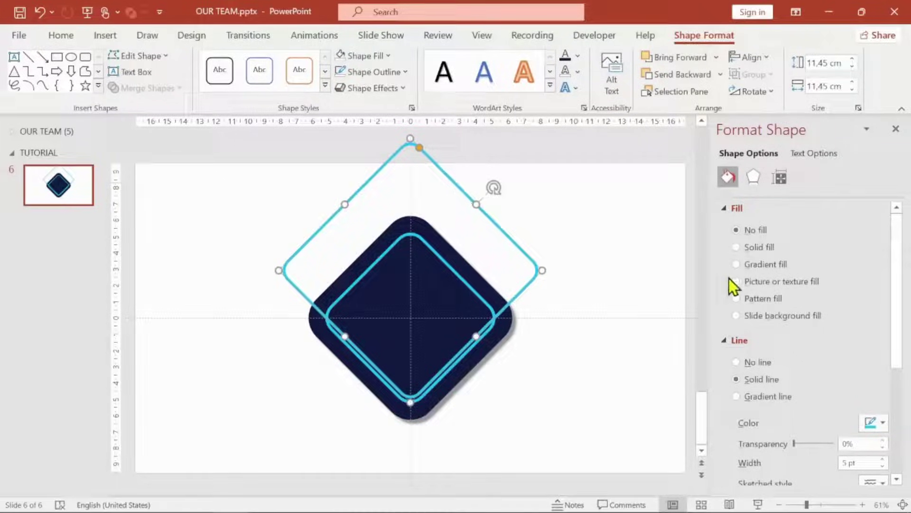
# Fill the outer diamond with a 'MEN PNG' online photo of a smiling man in a grey suit
pyautogui.click(765, 283)
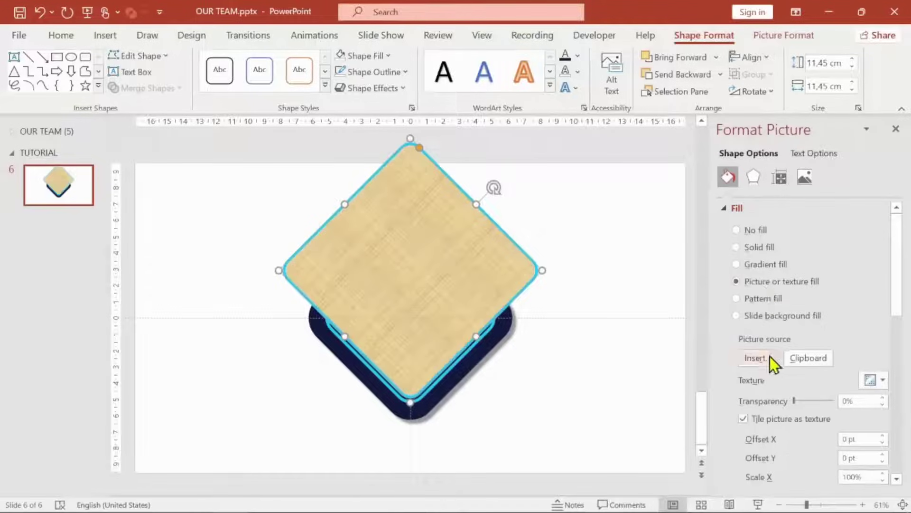
pyautogui.click(757, 357)
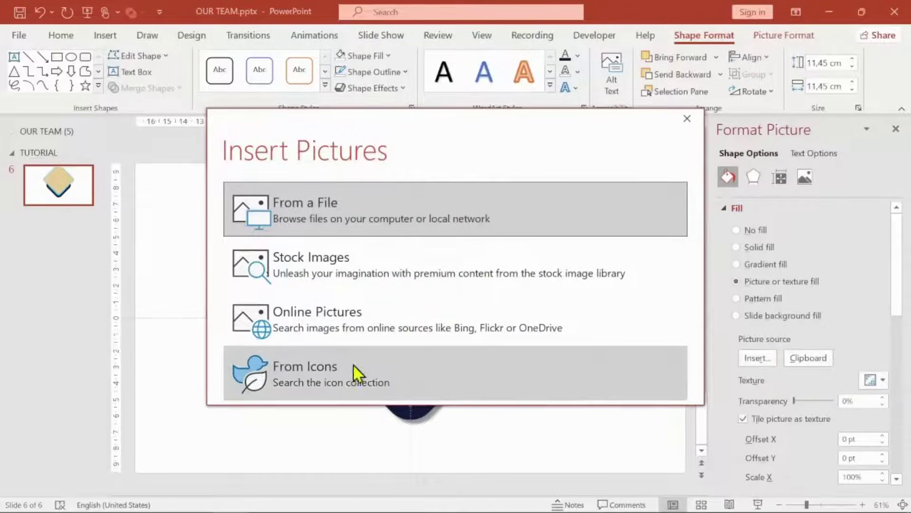
pyautogui.click(312, 319)
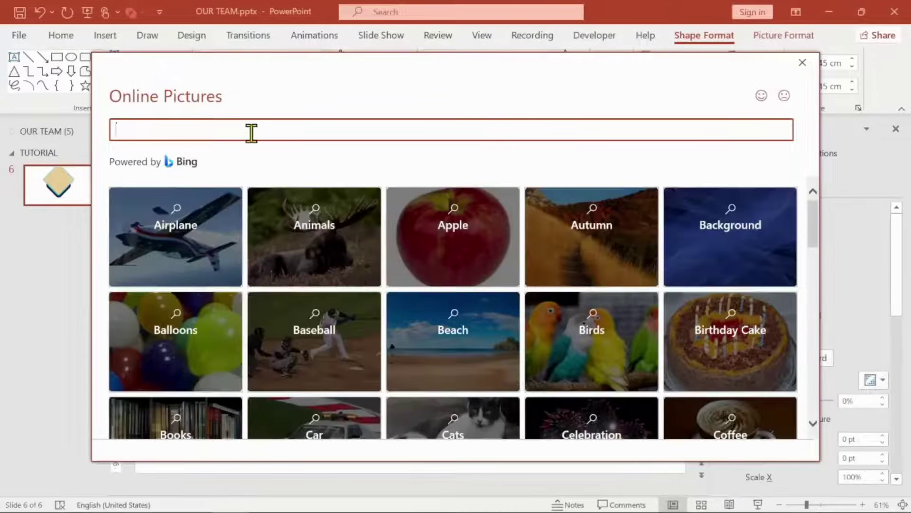
pyautogui.write('ME')
pyautogui.write('N PNG')
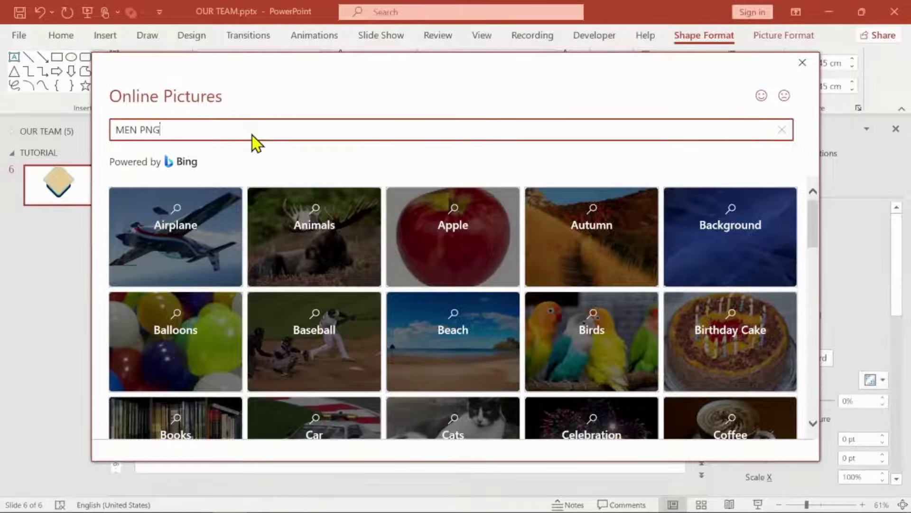
pyautogui.press('Return')
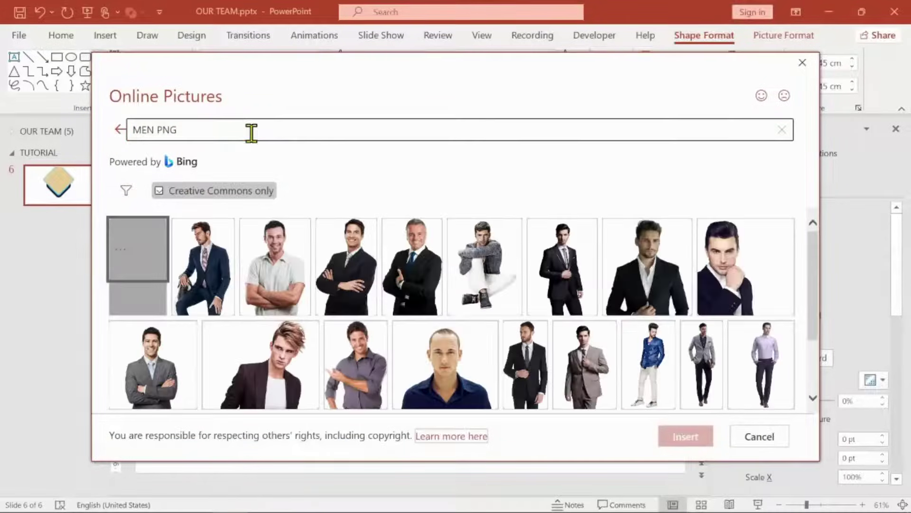
pyautogui.click(158, 387)
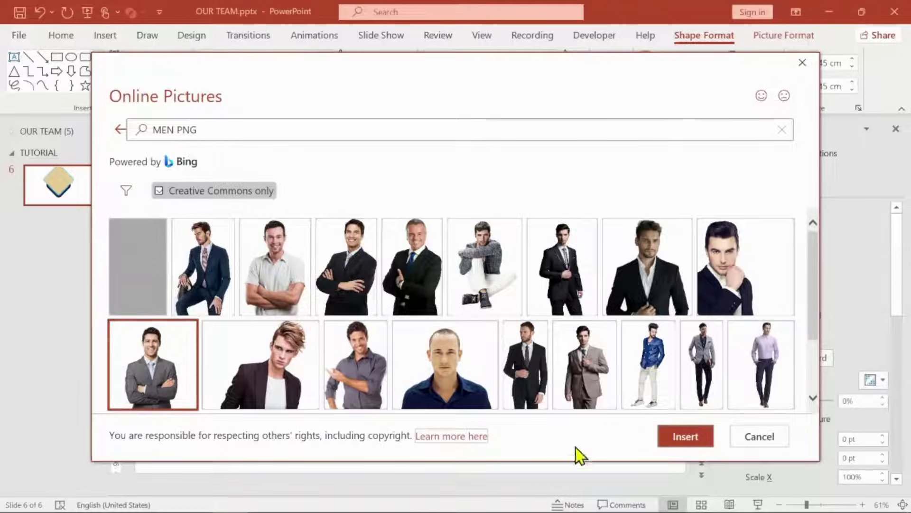
pyautogui.click(674, 446)
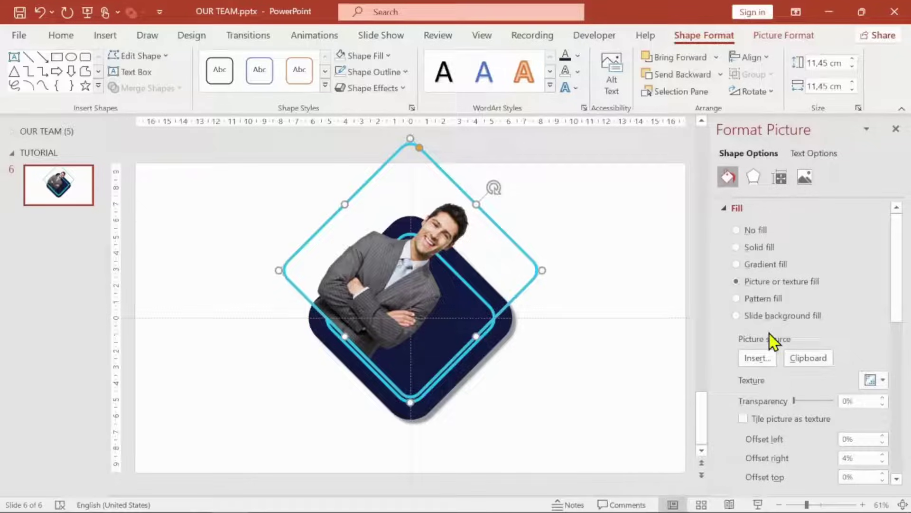
# Keep the photo upright, give the outer diamond no line, and set right offset to 0%
pyautogui.moveTo(901, 296); pyautogui.dragTo(891, 370)
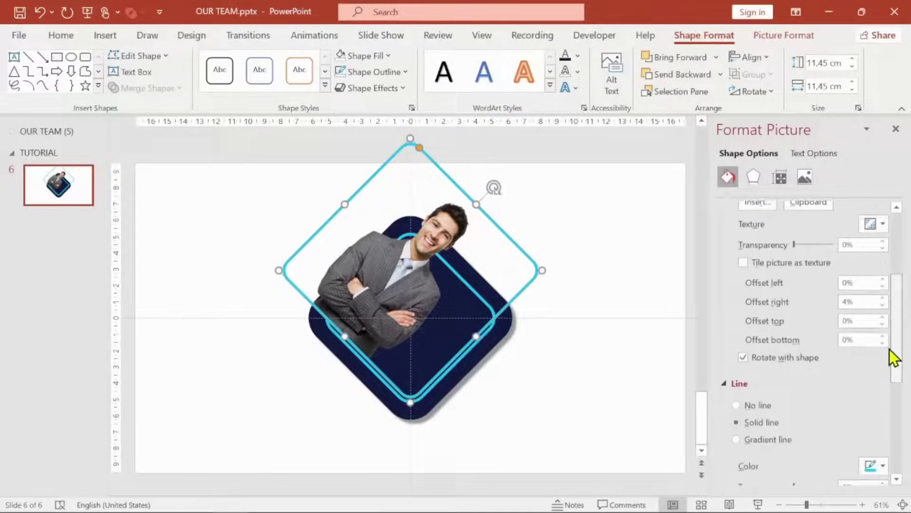
pyautogui.click(743, 357)
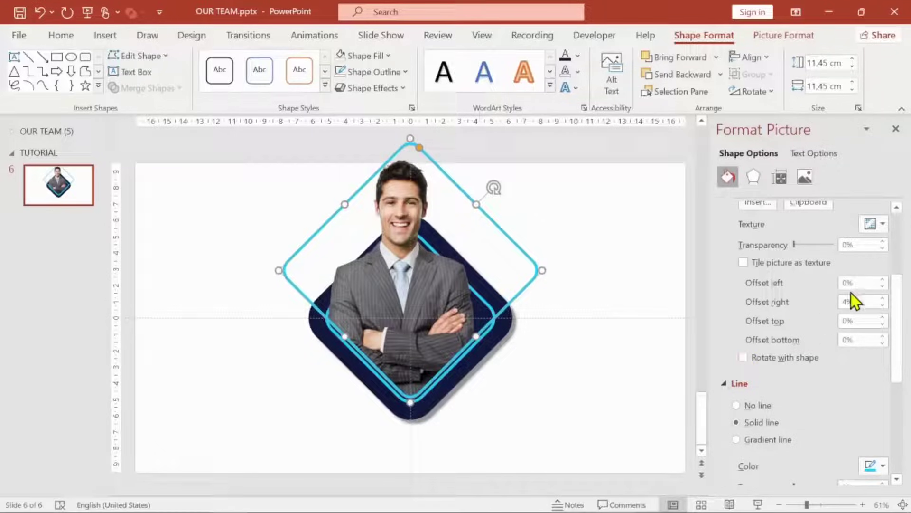
pyautogui.moveTo(899, 322)
pyautogui.mouseDown()
pyautogui.moveTo(905, 271)
pyautogui.moveTo(894, 338)
pyautogui.mouseUp()
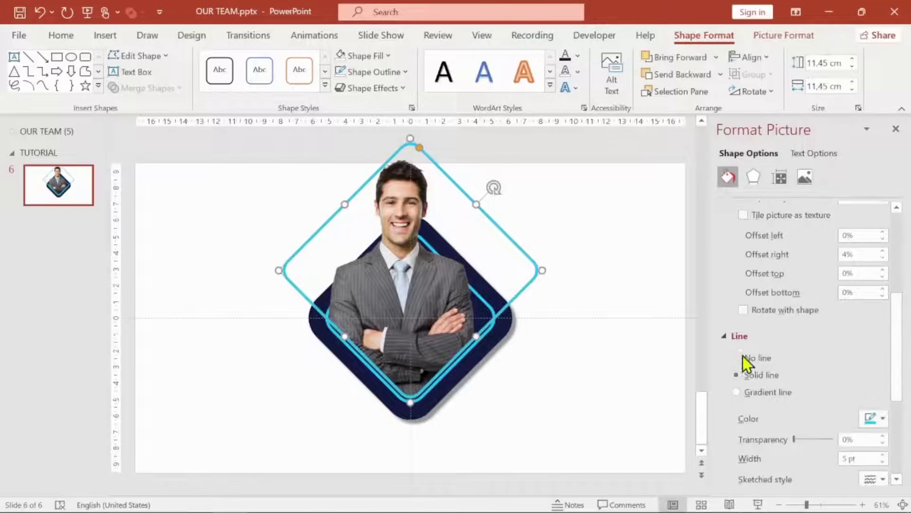
pyautogui.click(747, 357)
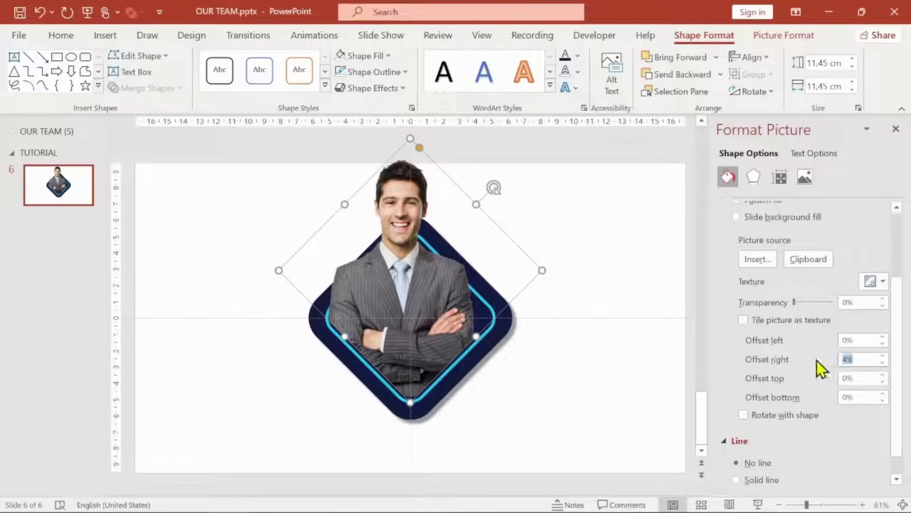
pyautogui.write('0')
pyautogui.press('Return')
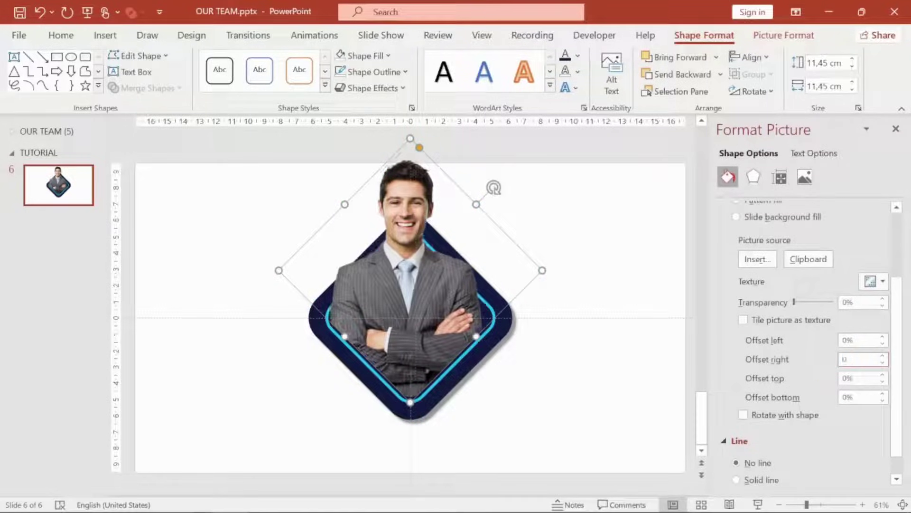
pyautogui.click(604, 230)
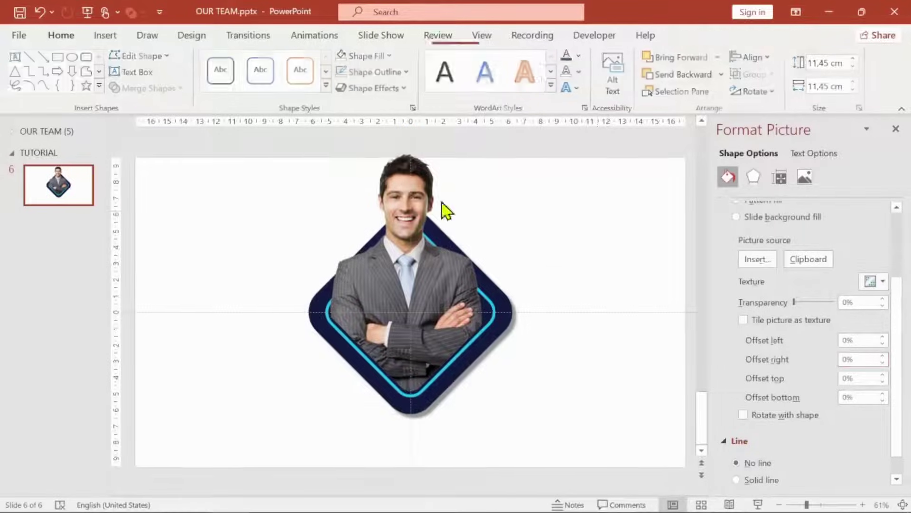
pyautogui.click(391, 284)
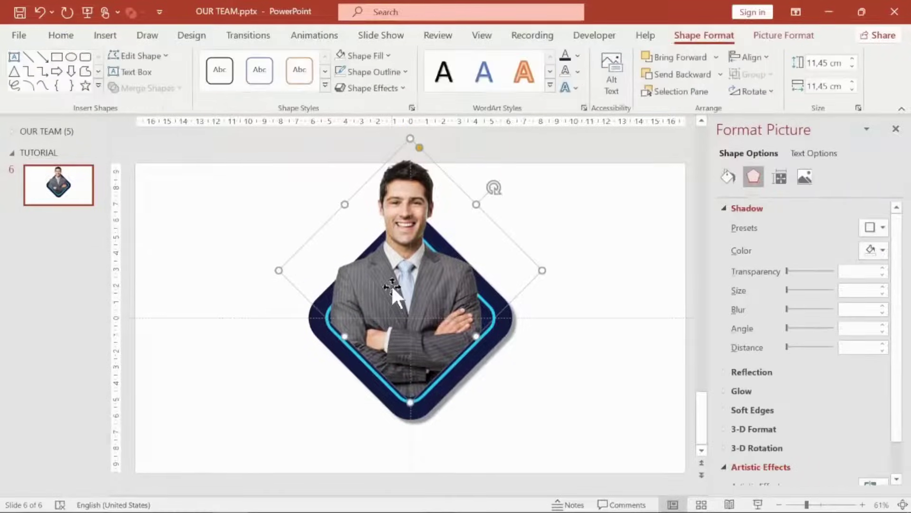
# Save the photo diamond and navy frame as picture MAS 1.png, replacing the existing file
pyautogui.keyDown('shift'); pyautogui.click(466, 370); pyautogui.keyUp('shift')
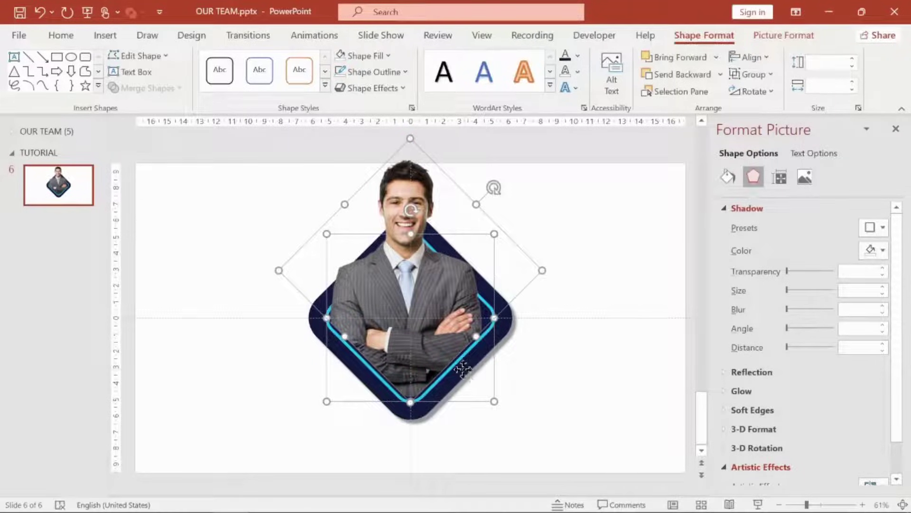
pyautogui.rightClick(464, 373)
pyautogui.click(523, 272)
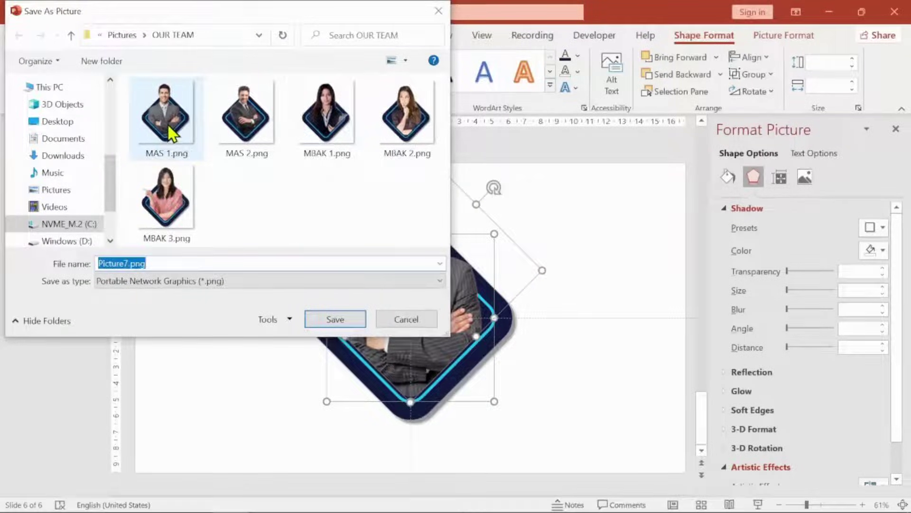
pyautogui.click(171, 134)
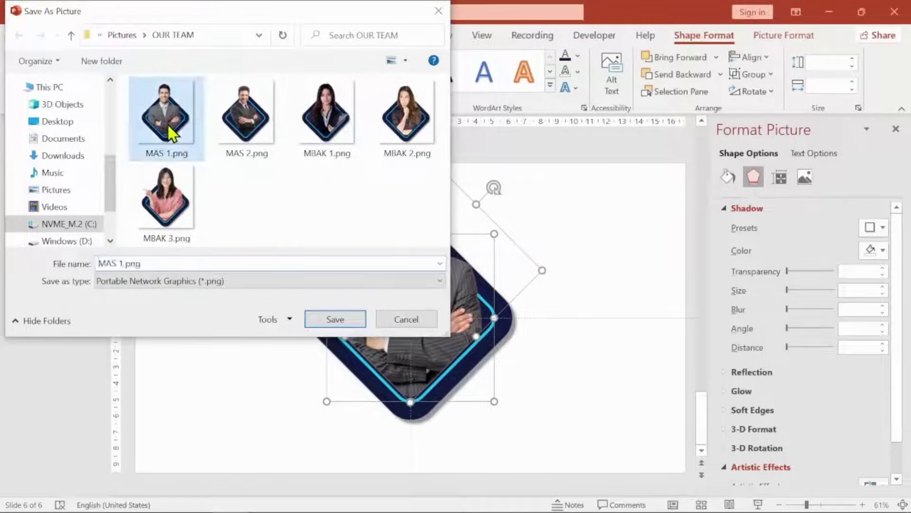
pyautogui.click(336, 318)
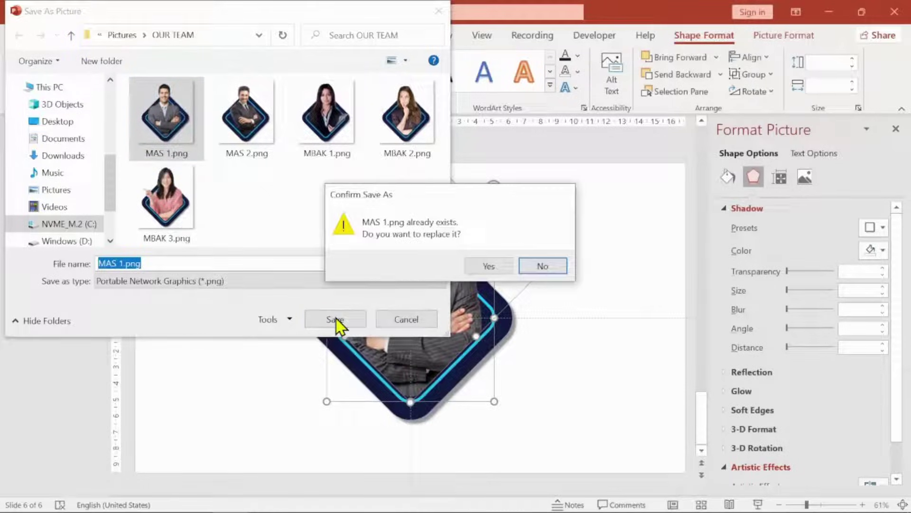
pyautogui.click(488, 266)
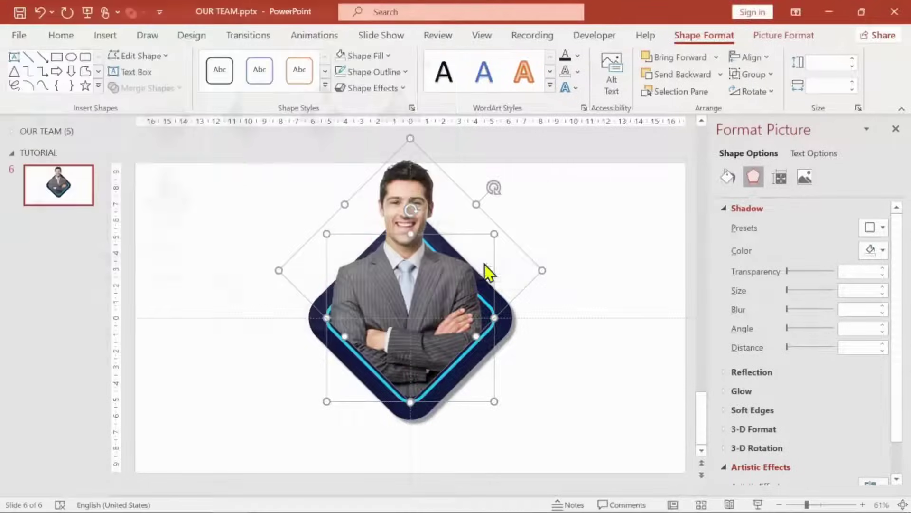
pyautogui.click(576, 154)
pyautogui.click(392, 280)
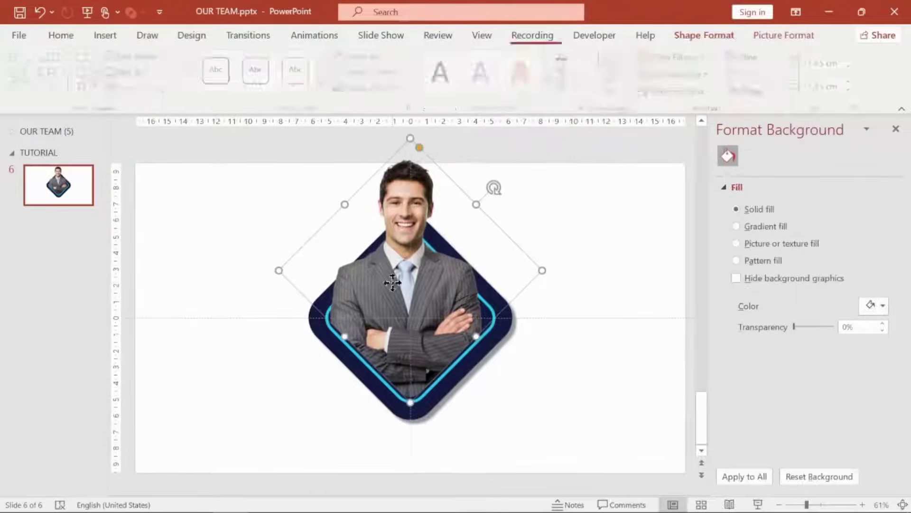
pyautogui.keyDown('shift'); pyautogui.click(462, 375); pyautogui.keyUp('shift')
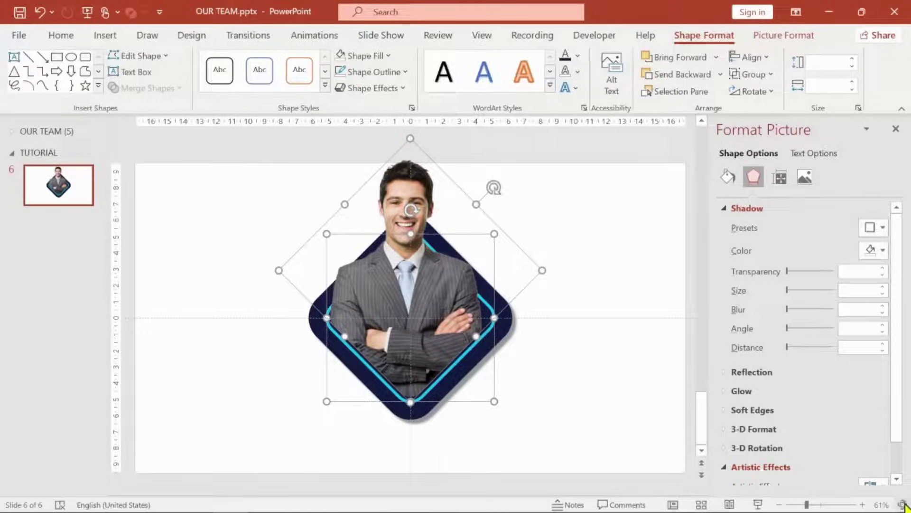
# Hide the photo diamond in the Selection Pane and bring up the Design ribbon
pyautogui.click(676, 92)
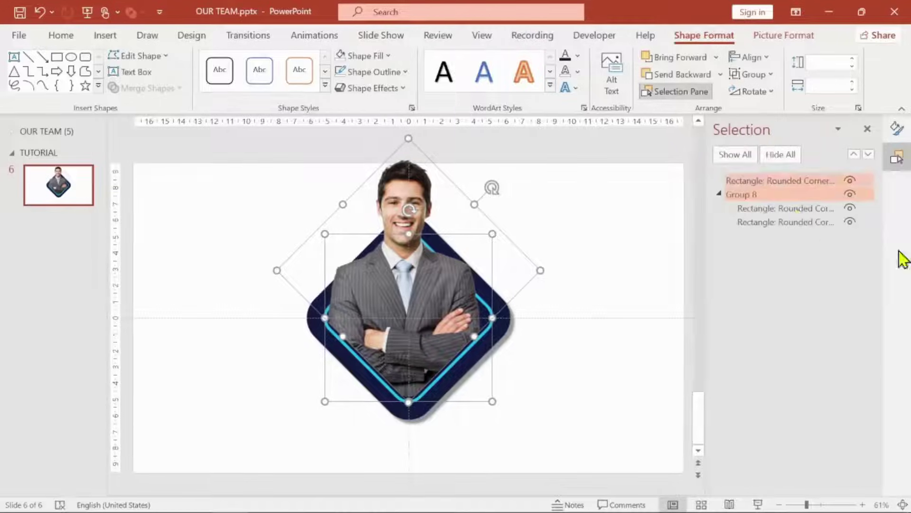
pyautogui.click(849, 180)
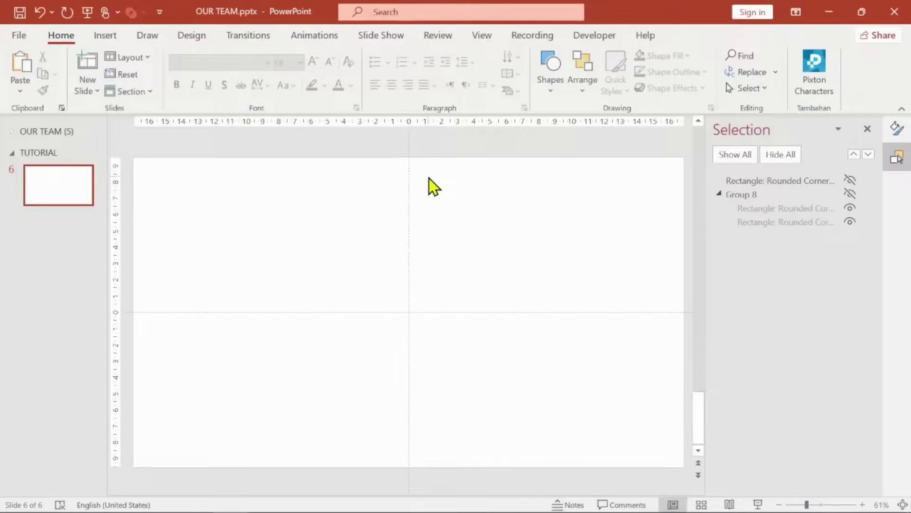
pyautogui.click(187, 36)
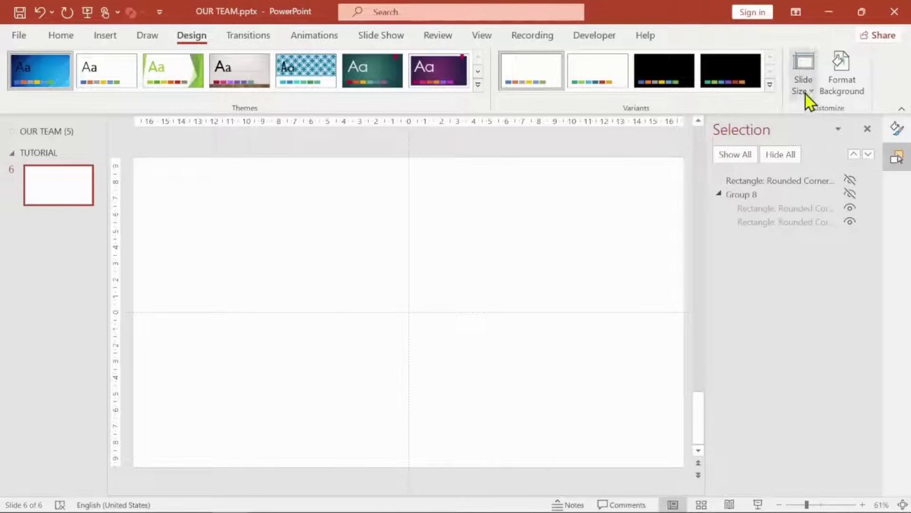
# Set slide 6's background to a picture fill using BACKGROUND 1.jpg from the BACKGROUND folder
pyautogui.click(839, 90)
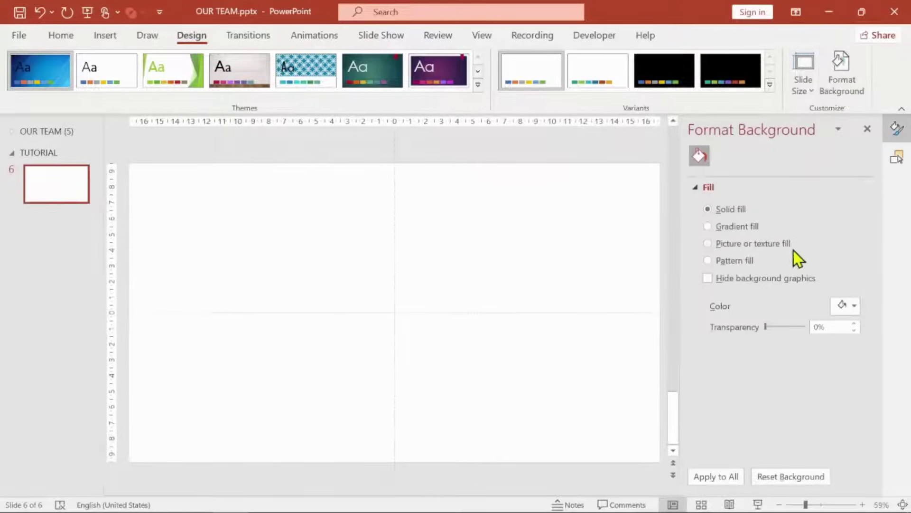
pyautogui.click(753, 243)
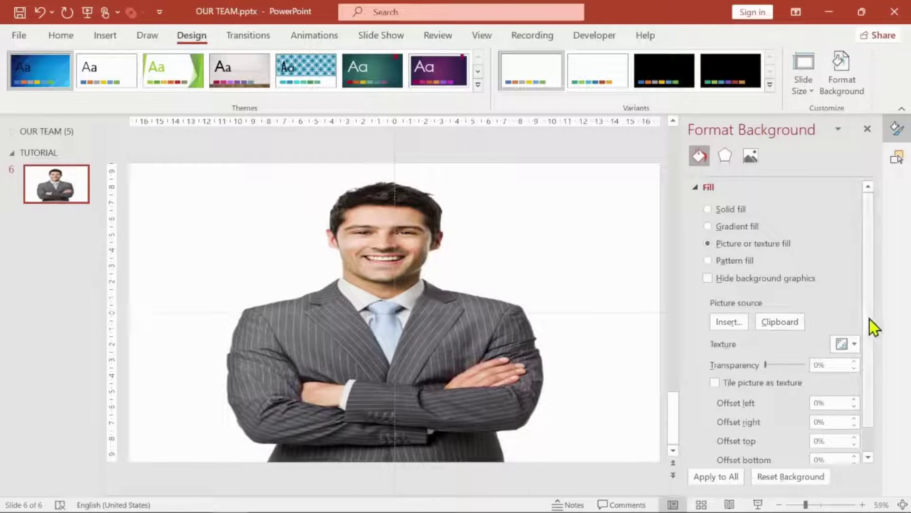
pyautogui.moveTo(869, 318); pyautogui.dragTo(873, 346)
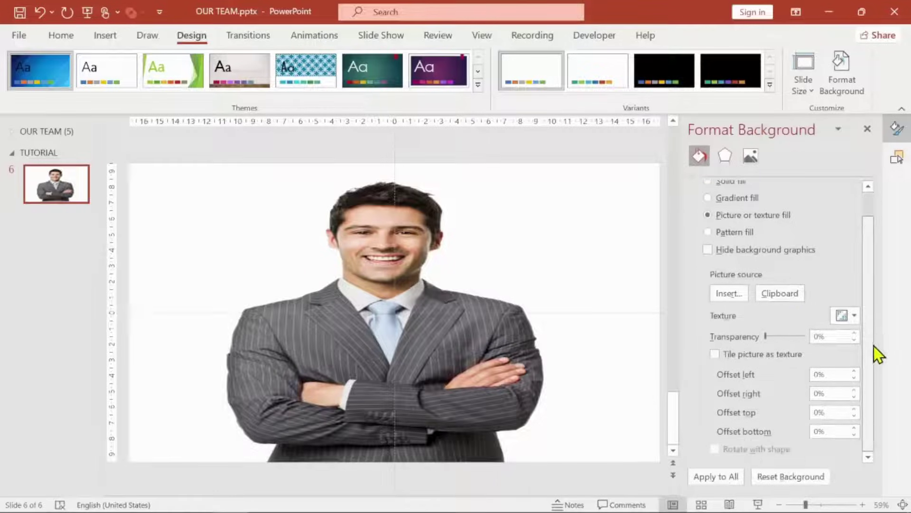
pyautogui.click(730, 293)
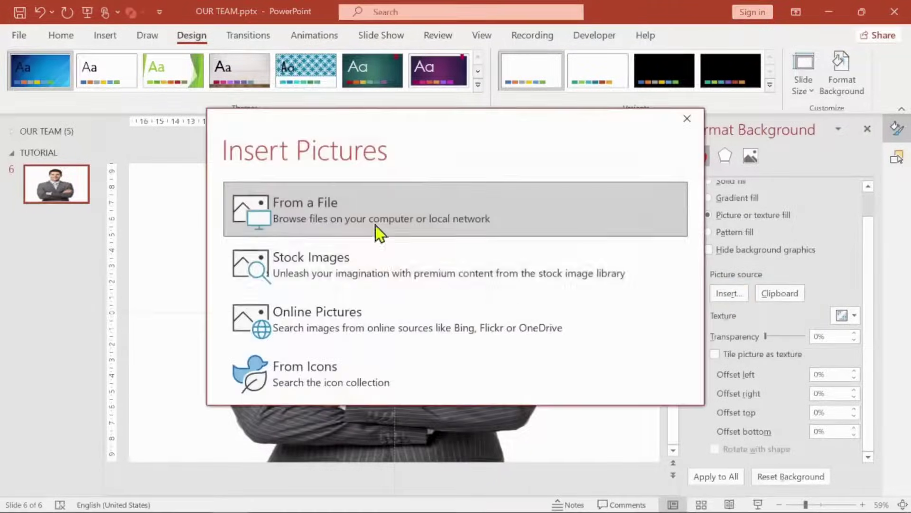
pyautogui.click(313, 214)
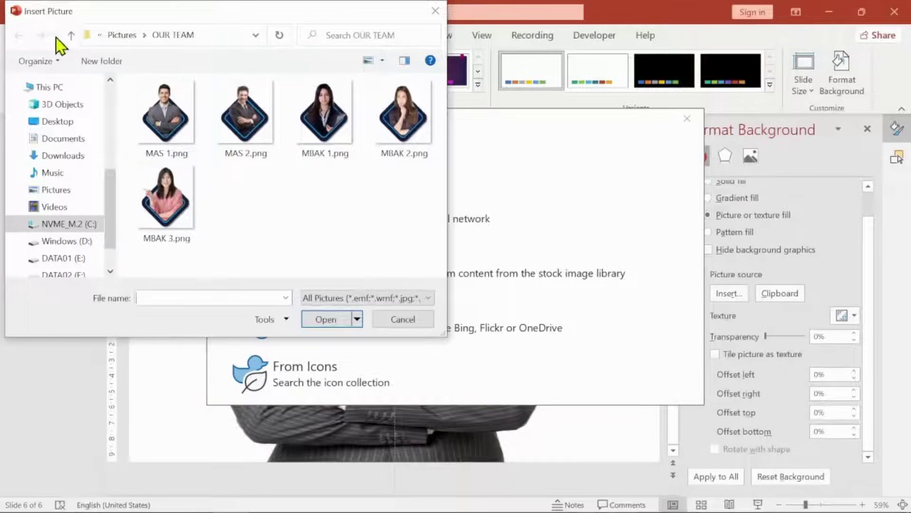
pyautogui.click(71, 36)
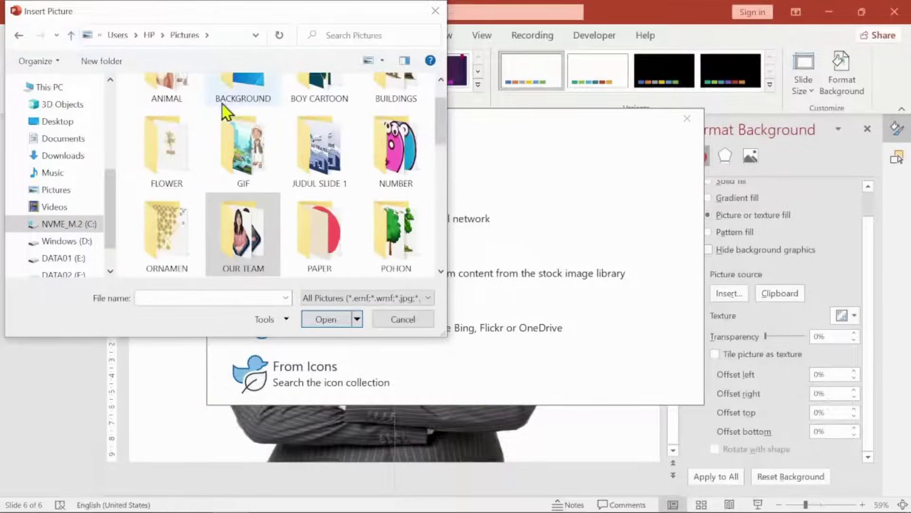
pyautogui.doubleClick(247, 90)
pyautogui.click(174, 135)
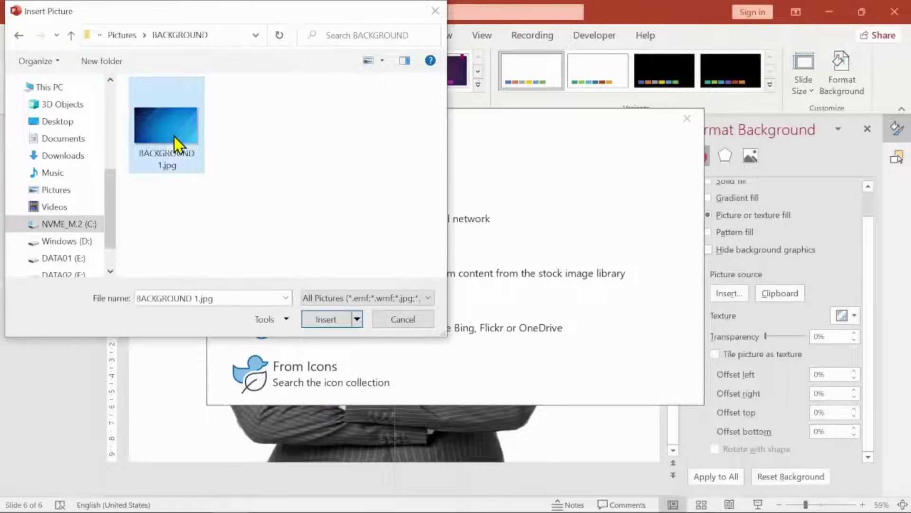
pyautogui.click(330, 317)
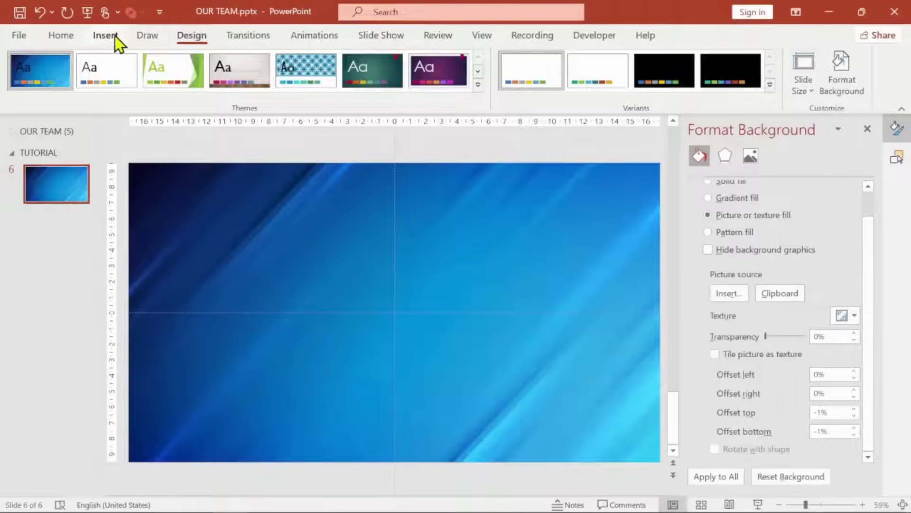
# Browse to the OUR TEAM folder and select MAS 1, MAS 2, MBAK 1, MBAK 2 and MBAK 3
pyautogui.click(114, 35)
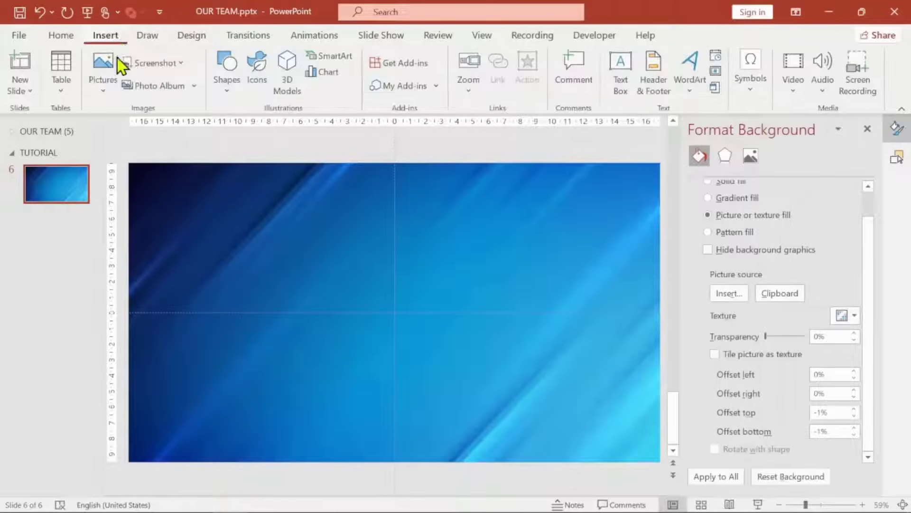
pyautogui.click(107, 97)
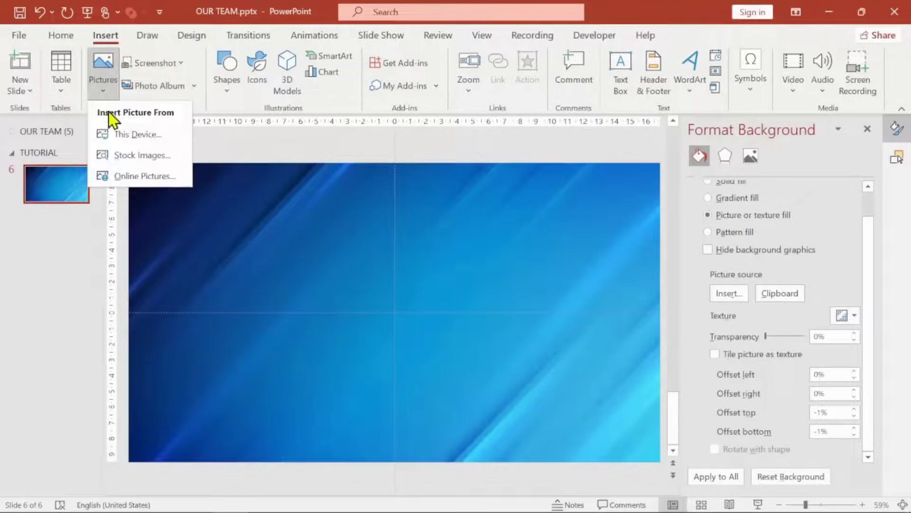
pyautogui.click(127, 134)
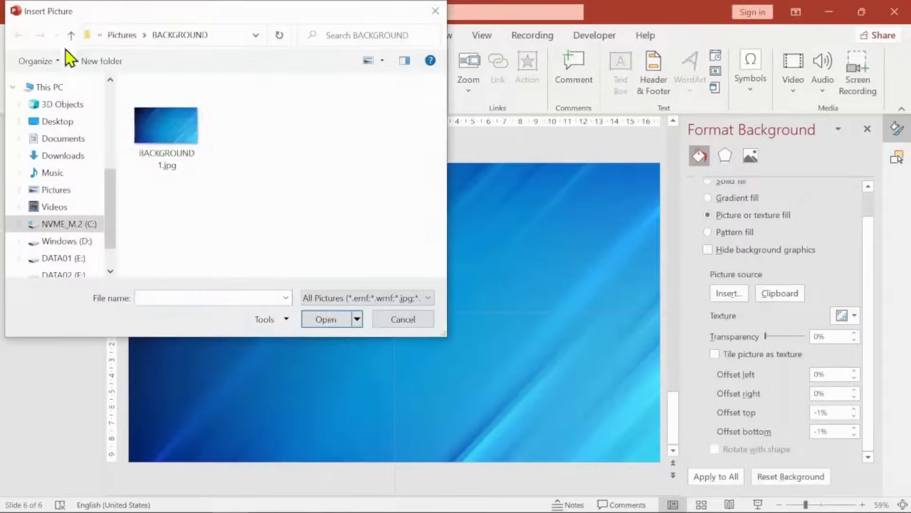
pyautogui.click(71, 36)
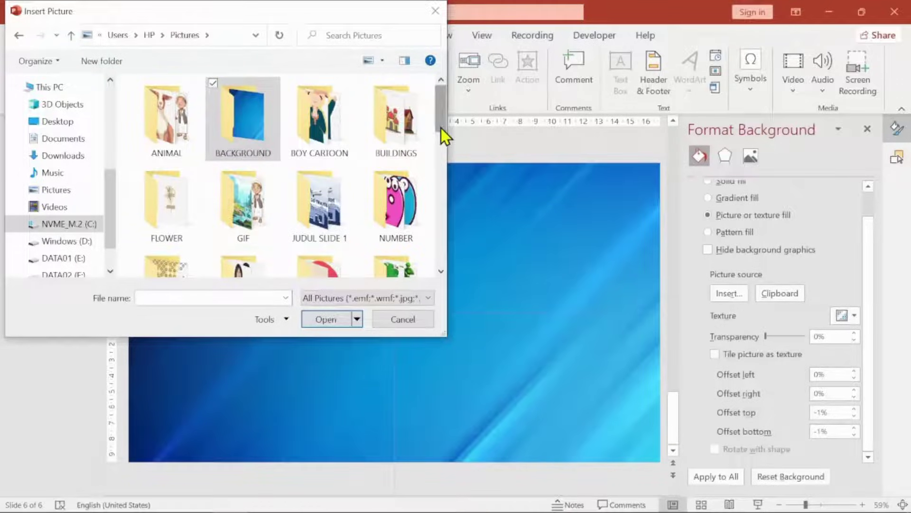
pyautogui.moveTo(440, 127); pyautogui.dragTo(441, 168)
pyautogui.doubleClick(240, 152)
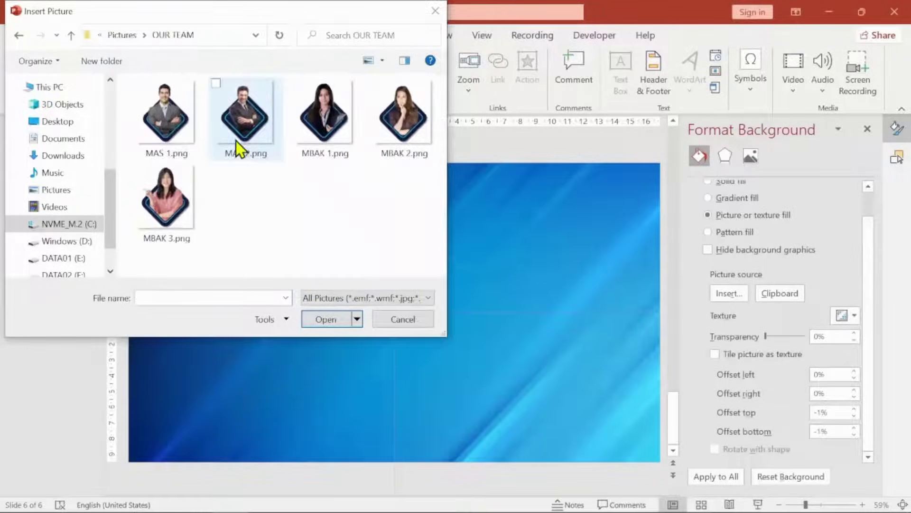
pyautogui.click(161, 127)
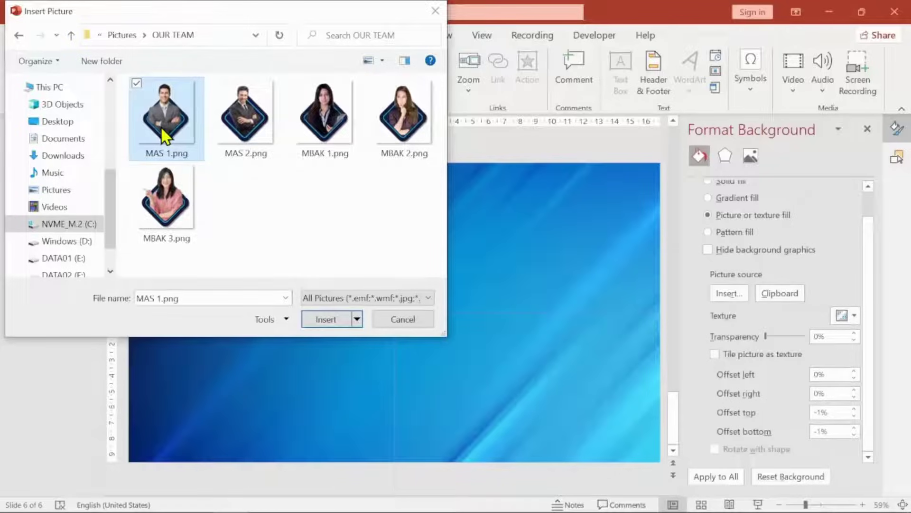
pyautogui.keyDown('ctrl'); pyautogui.click(242, 140); pyautogui.keyUp('ctrl')
pyautogui.keyDown('ctrl'); pyautogui.click(314, 151); pyautogui.keyUp('ctrl')
pyautogui.keyDown('ctrl'); pyautogui.click(372, 148); pyautogui.keyUp('ctrl')
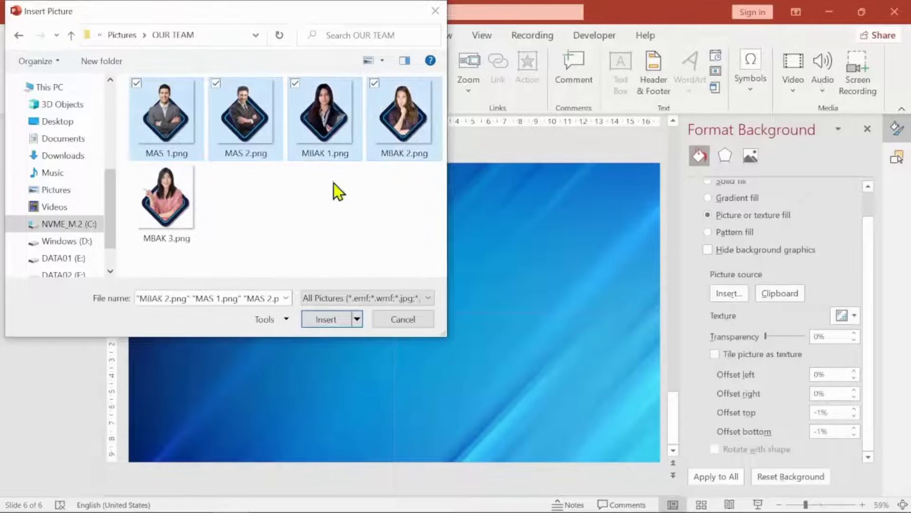
pyautogui.keyDown('ctrl'); pyautogui.click(162, 224); pyautogui.keyUp('ctrl')
# Insert the five portraits and resize them to 50% scale
pyautogui.click(323, 318)
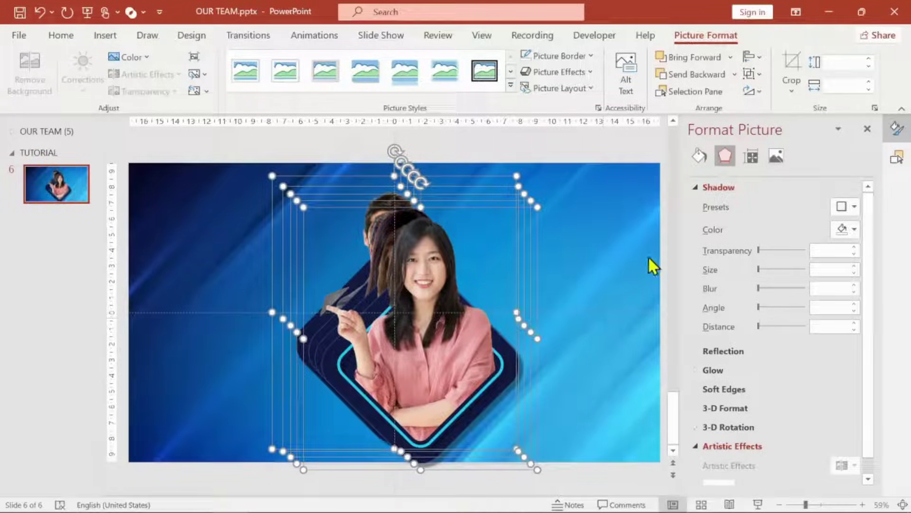
pyautogui.click(755, 160)
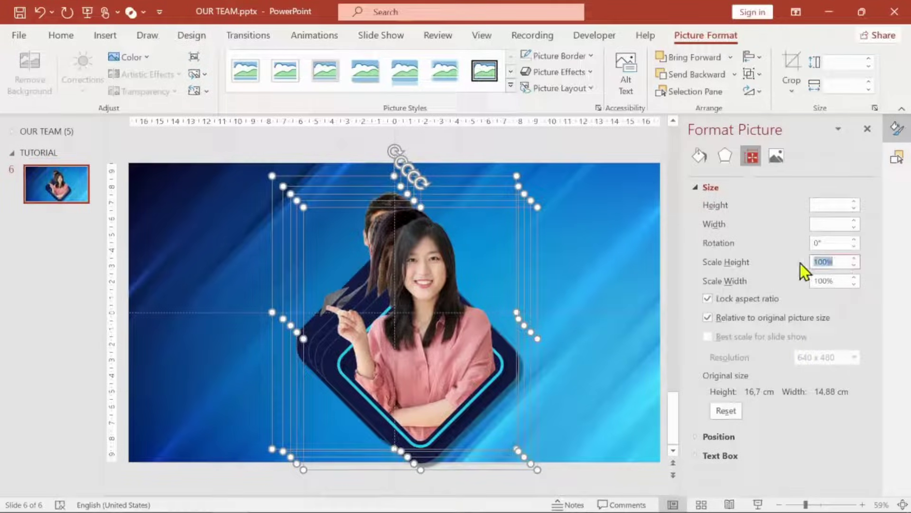
pyautogui.write('8')
pyautogui.press('Return')
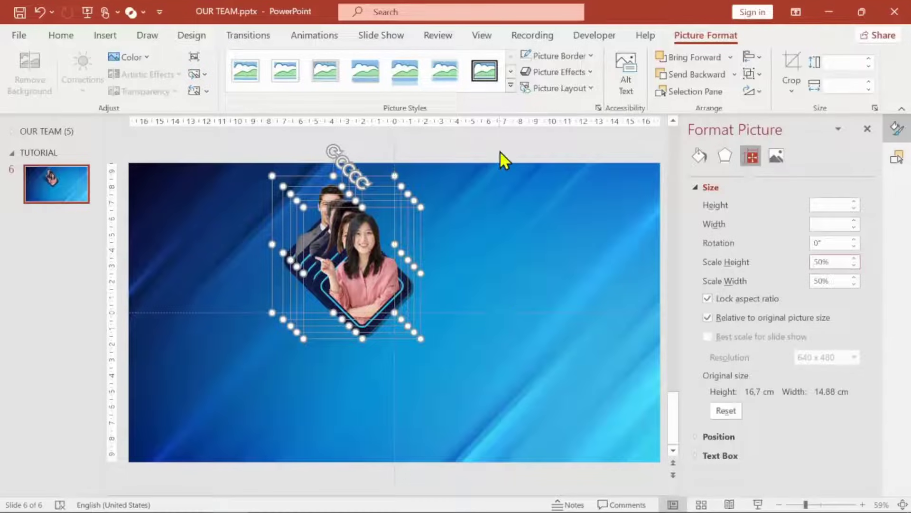
# Drag the stacked portraits apart into a single horizontal row across the slide
pyautogui.click(421, 306)
pyautogui.click(360, 289)
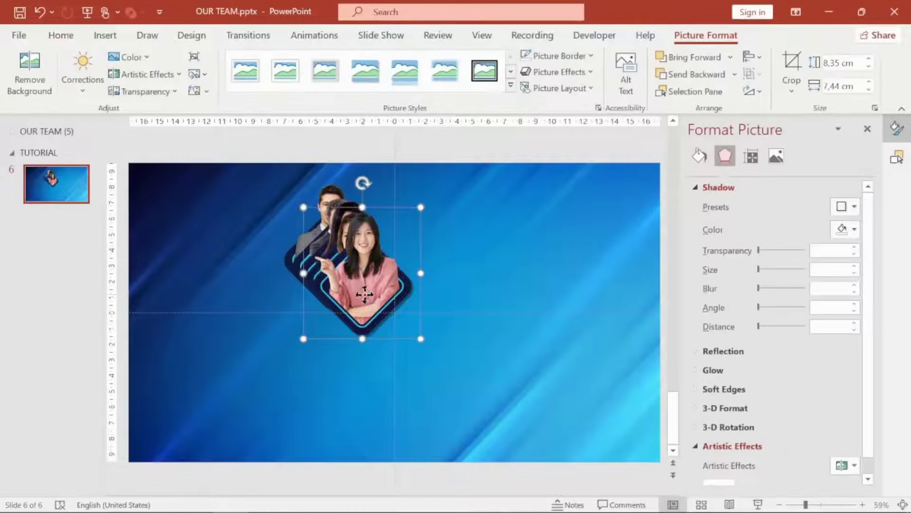
pyautogui.moveTo(364, 294); pyautogui.dragTo(519, 285)
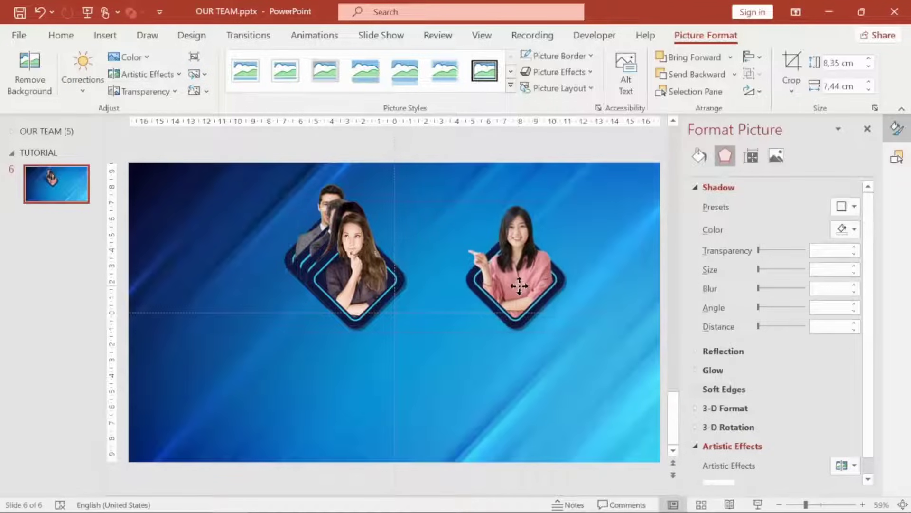
pyautogui.moveTo(369, 284); pyautogui.dragTo(428, 284)
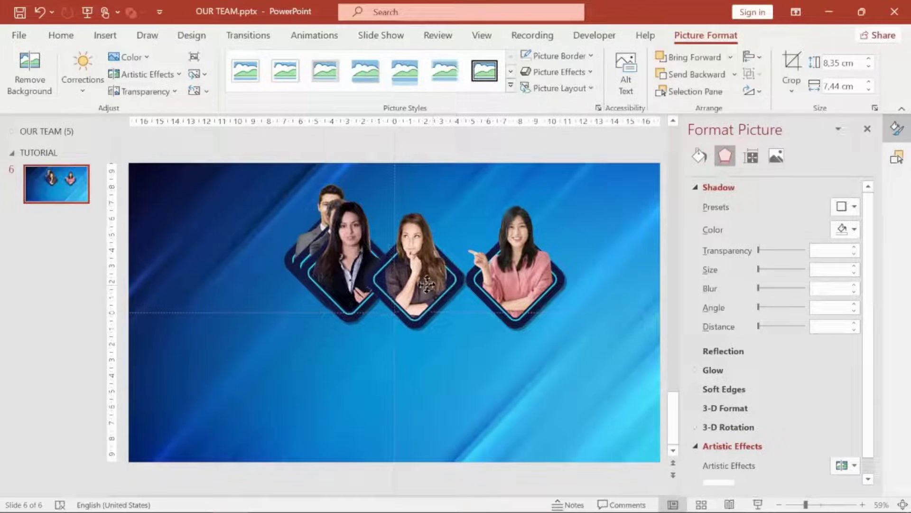
pyautogui.moveTo(528, 277); pyautogui.dragTo(604, 280)
pyautogui.moveTo(435, 281); pyautogui.dragTo(510, 280)
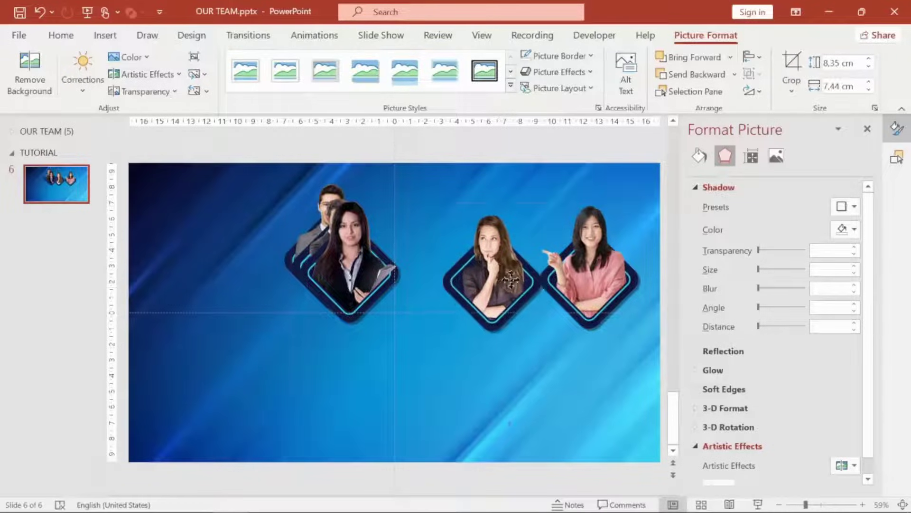
pyautogui.moveTo(373, 261); pyautogui.dragTo(399, 261)
pyautogui.click(299, 245)
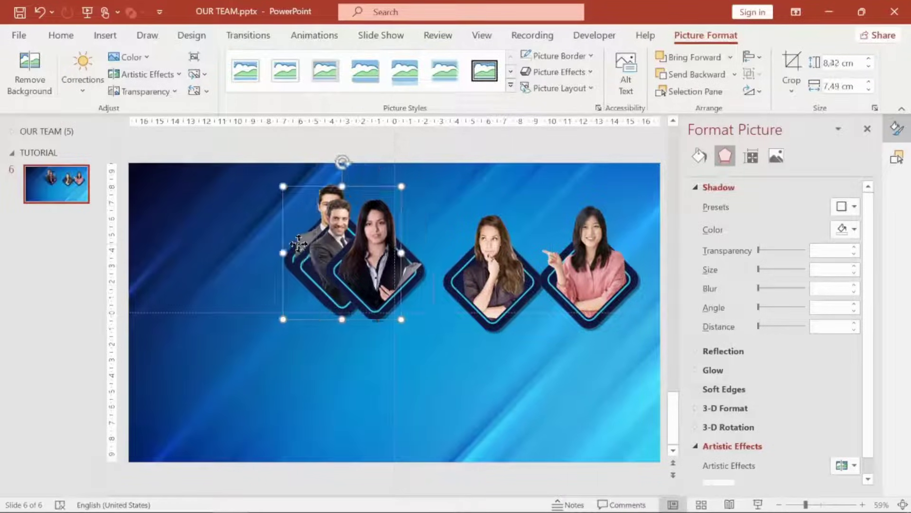
pyautogui.moveTo(301, 241)
pyautogui.mouseDown()
pyautogui.moveTo(193, 263)
pyautogui.moveTo(279, 299)
pyautogui.mouseUp()
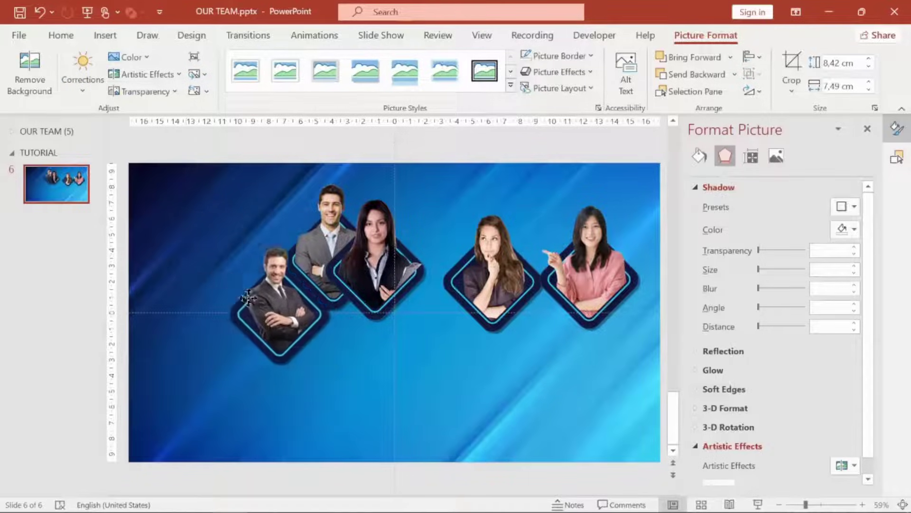
pyautogui.click(325, 225)
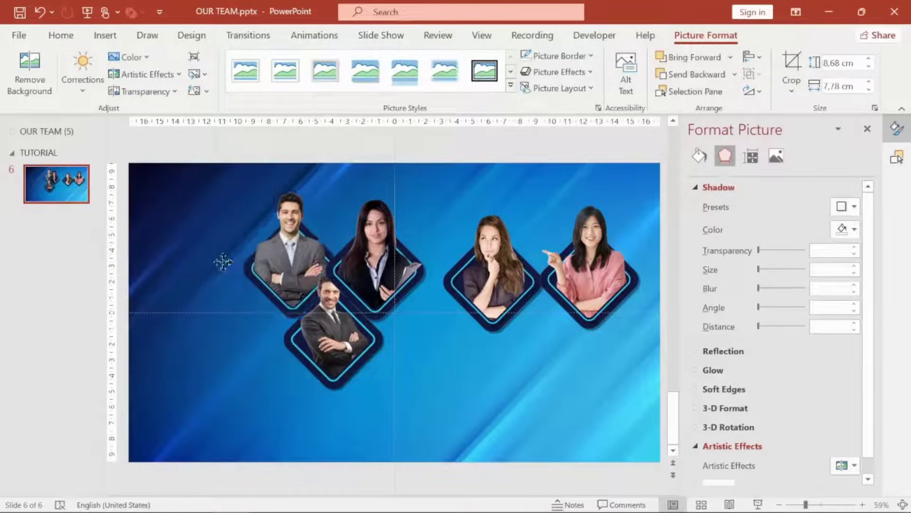
pyautogui.moveTo(301, 250); pyautogui.dragTo(165, 286)
pyautogui.moveTo(293, 339); pyautogui.dragTo(248, 281)
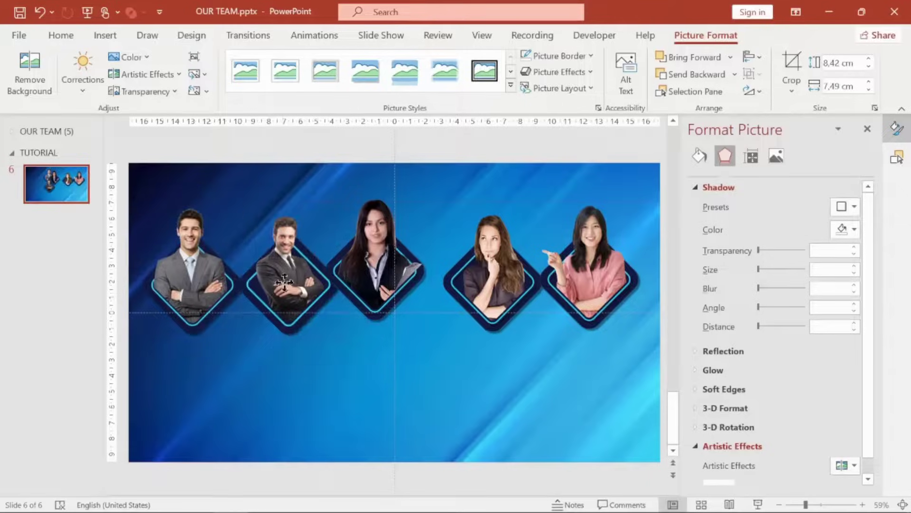
# Distribute the five portraits horizontally and align their bottom edges
pyautogui.click(195, 276)
pyautogui.keyDown('shift'); pyautogui.click(255, 271); pyautogui.keyUp('shift')
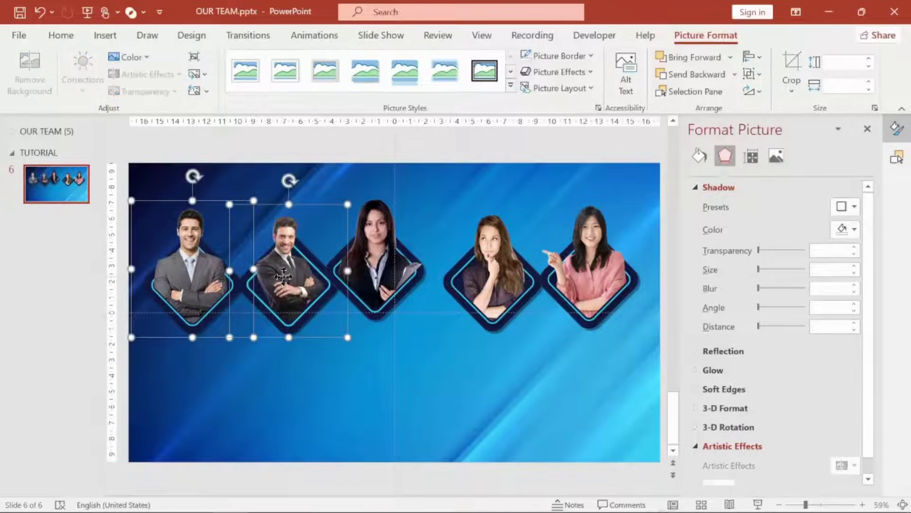
pyautogui.keyDown('shift'); pyautogui.click(375, 280); pyautogui.keyUp('shift')
pyautogui.keyDown('shift'); pyautogui.click(493, 299); pyautogui.keyUp('shift')
pyautogui.keyDown('shift'); pyautogui.click(607, 285); pyautogui.keyUp('shift')
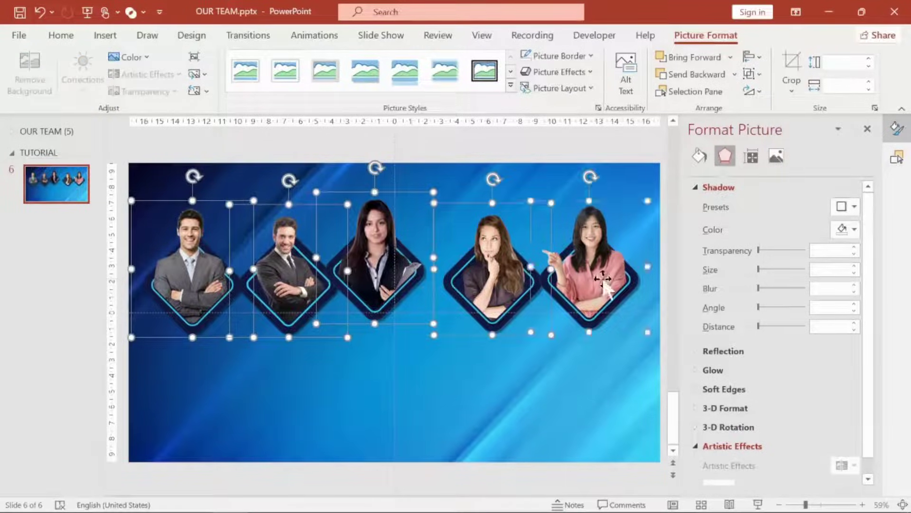
pyautogui.click(755, 56)
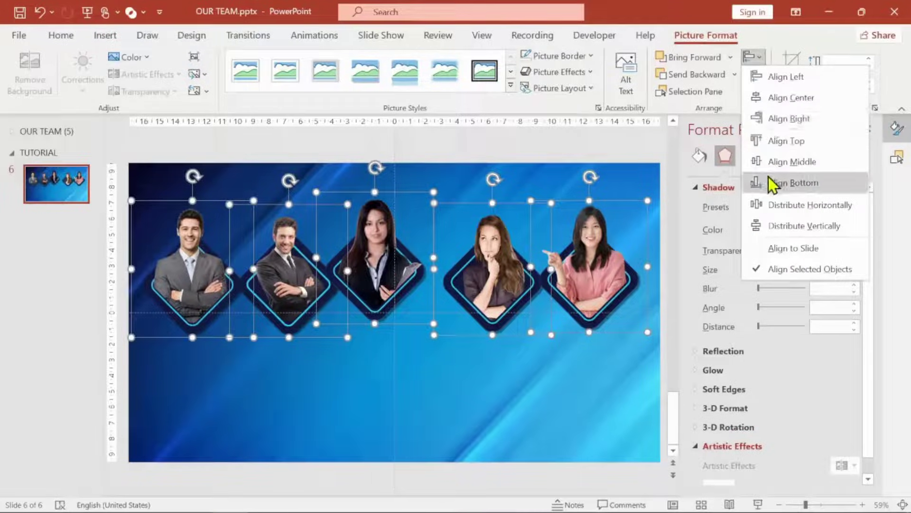
pyautogui.click(785, 204)
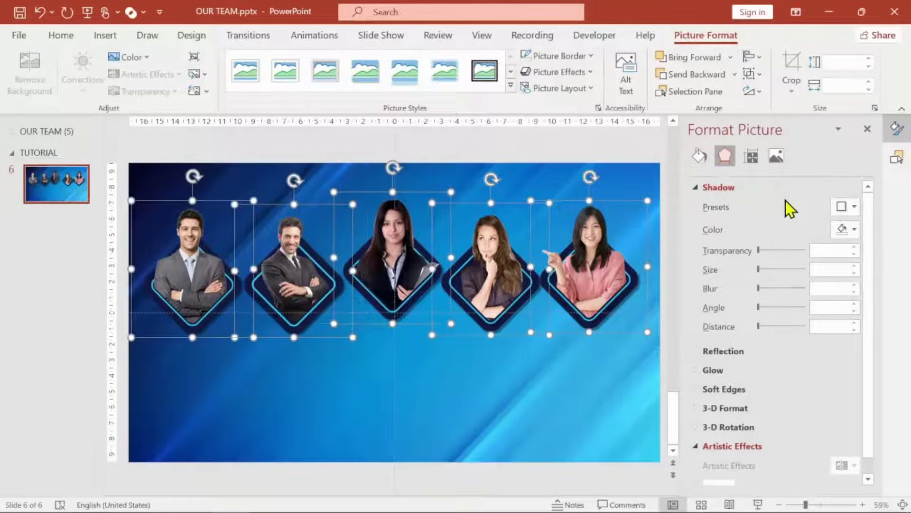
pyautogui.click(755, 58)
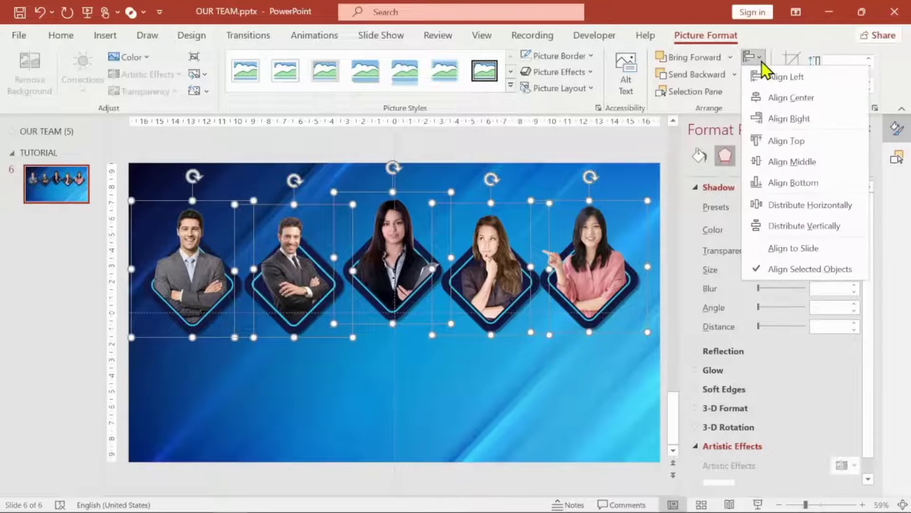
pyautogui.click(764, 183)
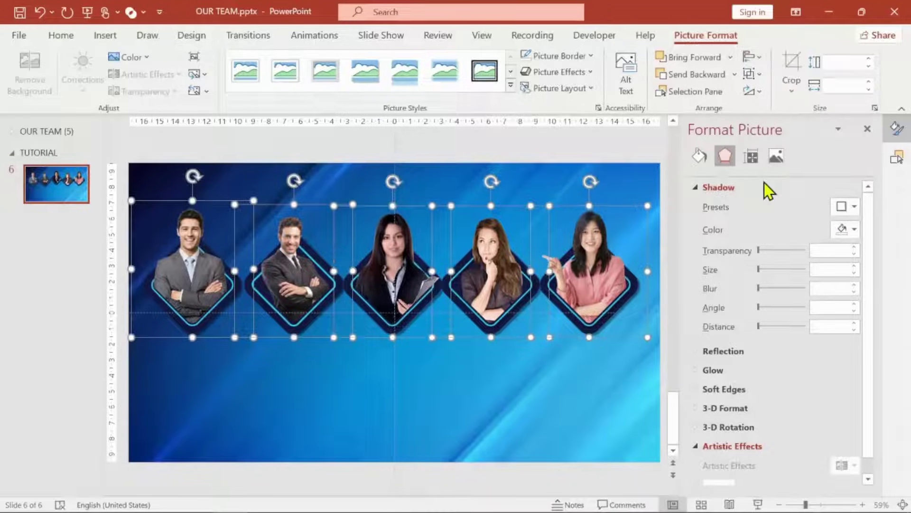
pyautogui.click(473, 138)
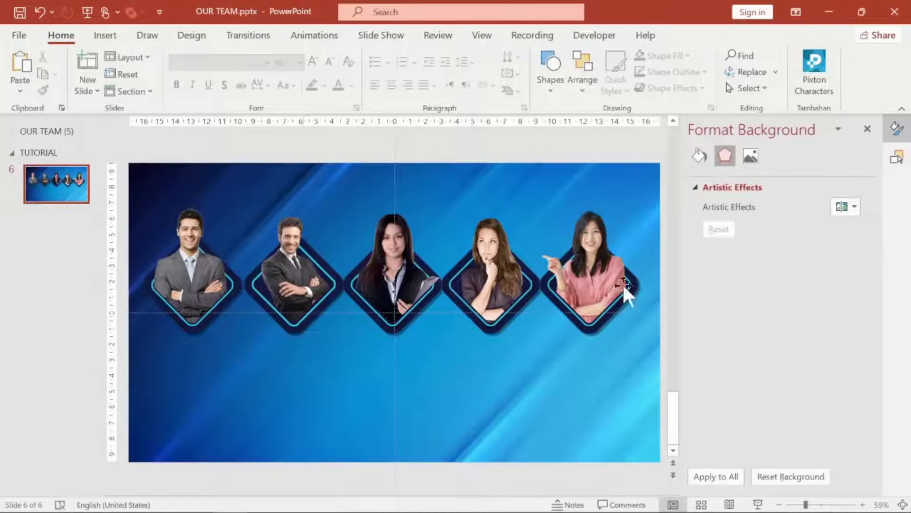
# Nudge the end portraits outward, then redistribute horizontally and re-align bottoms
pyautogui.moveTo(601, 297); pyautogui.dragTo(614, 297)
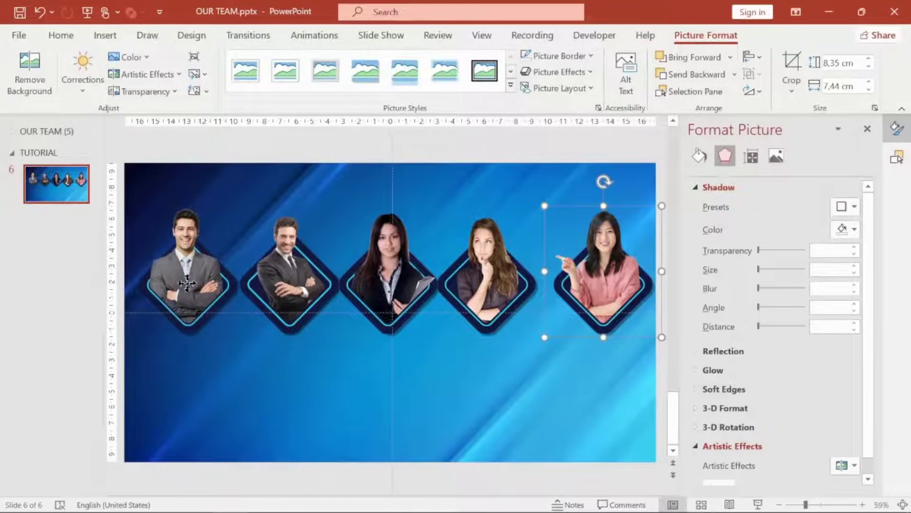
pyautogui.moveTo(186, 281); pyautogui.dragTo(168, 286)
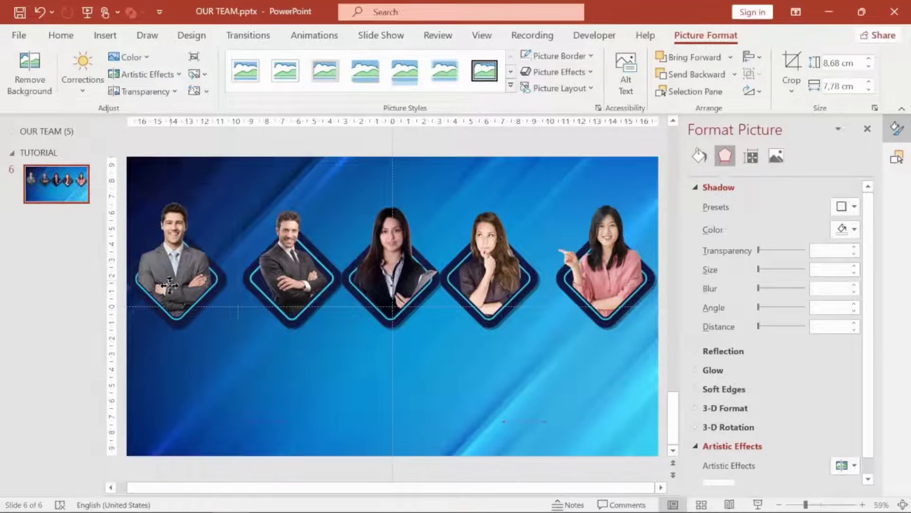
pyautogui.keyDown('shift'); pyautogui.click(311, 279); pyautogui.keyUp('shift')
pyautogui.keyDown('shift'); pyautogui.click(390, 268); pyautogui.keyUp('shift')
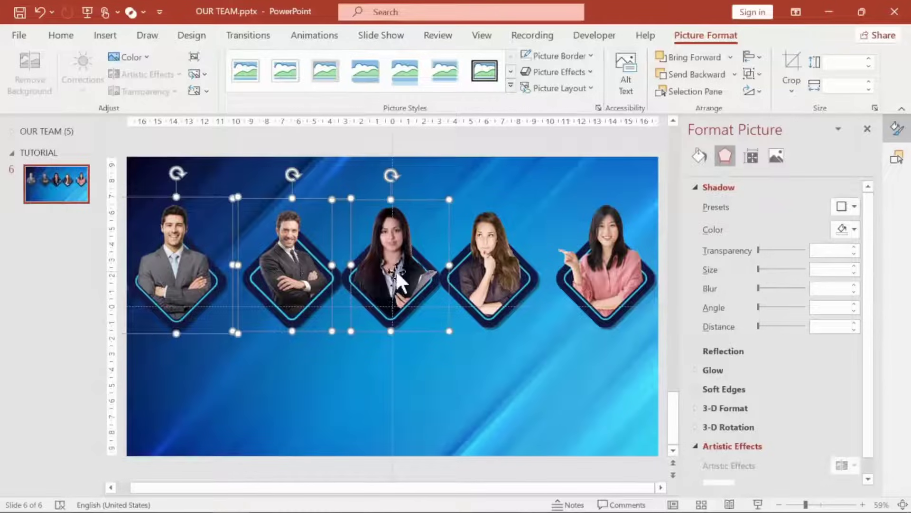
pyautogui.keyDown('shift'); pyautogui.click(503, 270); pyautogui.keyUp('shift')
pyautogui.keyDown('shift'); pyautogui.click(611, 266); pyautogui.keyUp('shift')
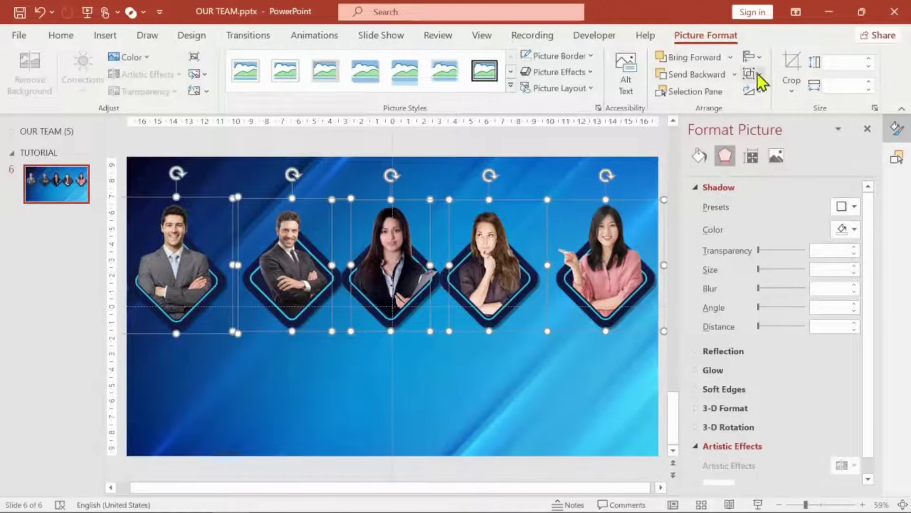
pyautogui.click(760, 57)
pyautogui.click(791, 207)
pyautogui.click(759, 56)
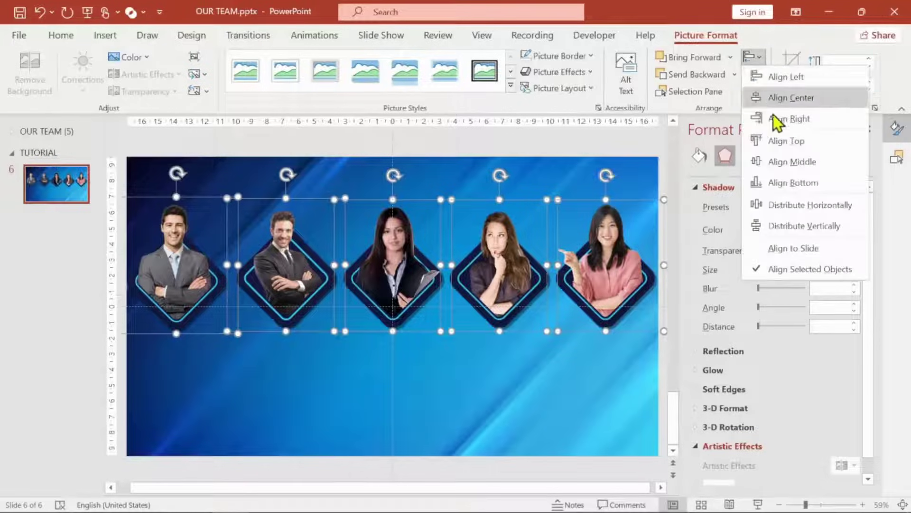
pyautogui.click(774, 181)
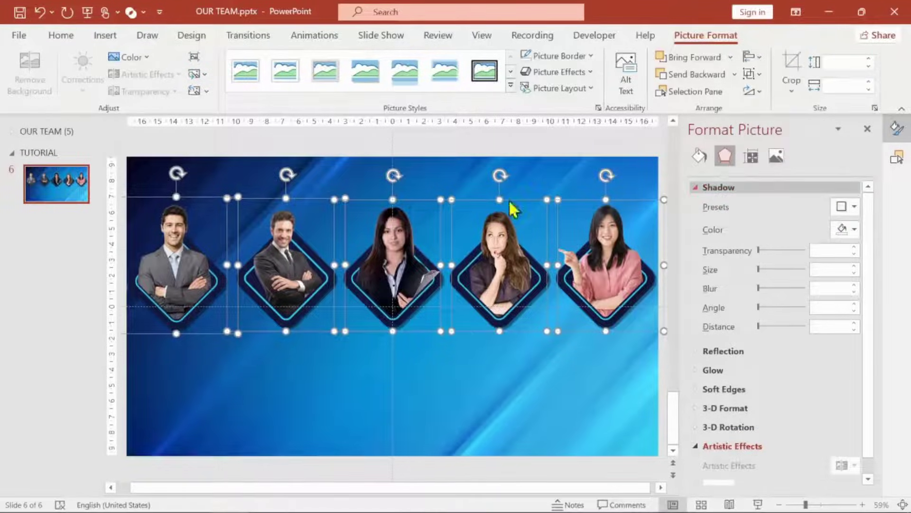
pyautogui.click(442, 150)
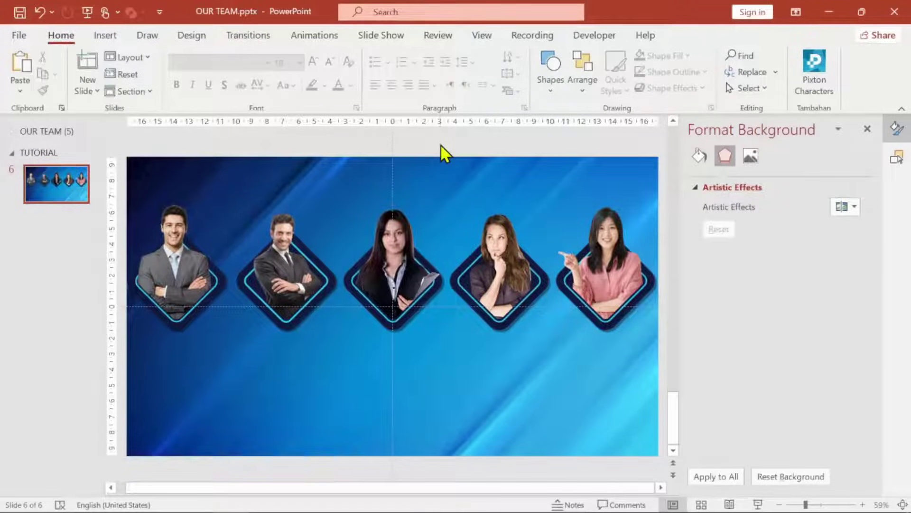
# Select all five portraits together again
pyautogui.click(169, 270)
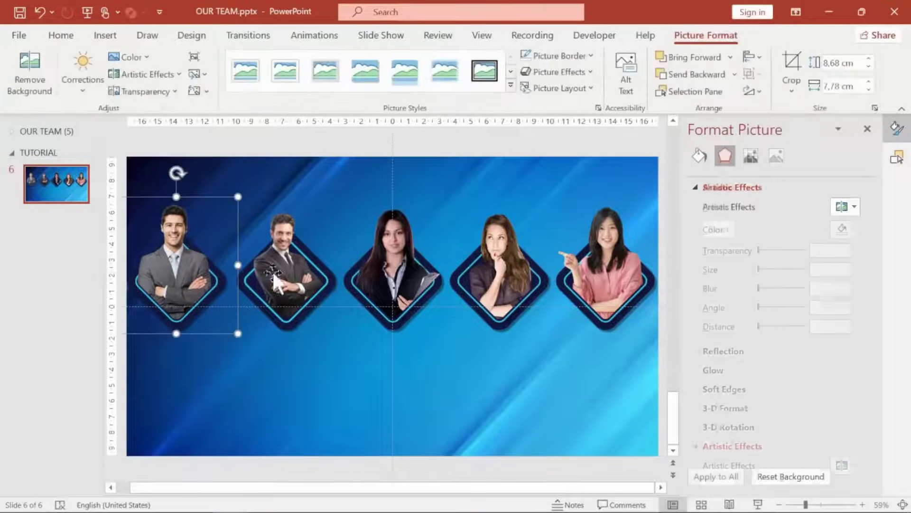
pyautogui.keyDown('shift'); pyautogui.click(272, 270); pyautogui.keyUp('shift')
pyautogui.keyDown('shift'); pyautogui.click(402, 276); pyautogui.keyUp('shift')
pyautogui.keyDown('shift'); pyautogui.click(529, 266); pyautogui.keyUp('shift')
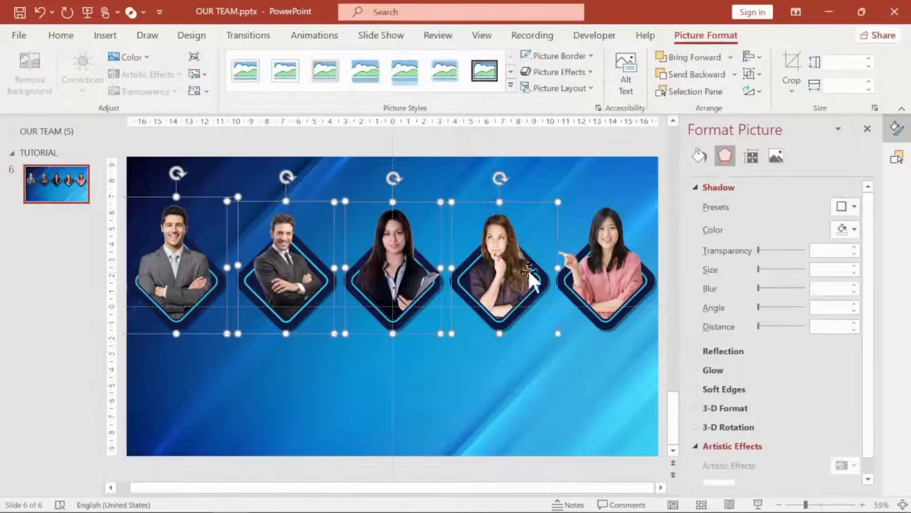
pyautogui.keyDown('shift'); pyautogui.click(612, 276); pyautogui.keyUp('shift')
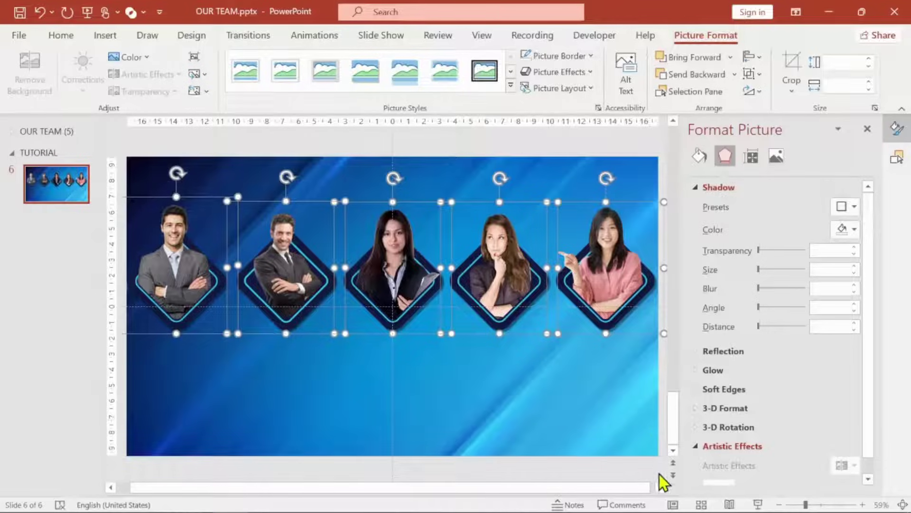
pyautogui.click(660, 487)
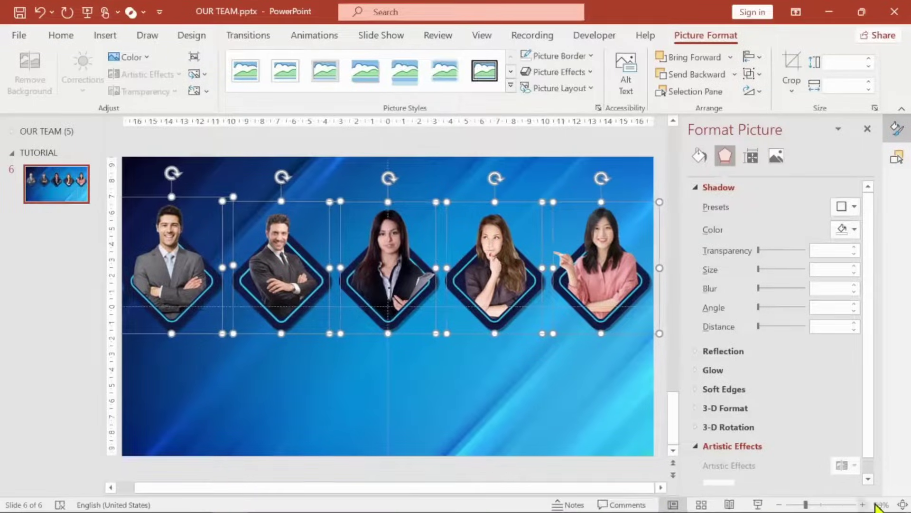
# Zoom out to 32% and drag the portrait row to overhang the slide's right edge
pyautogui.click(805, 507)
pyautogui.moveTo(805, 507); pyautogui.dragTo(796, 504)
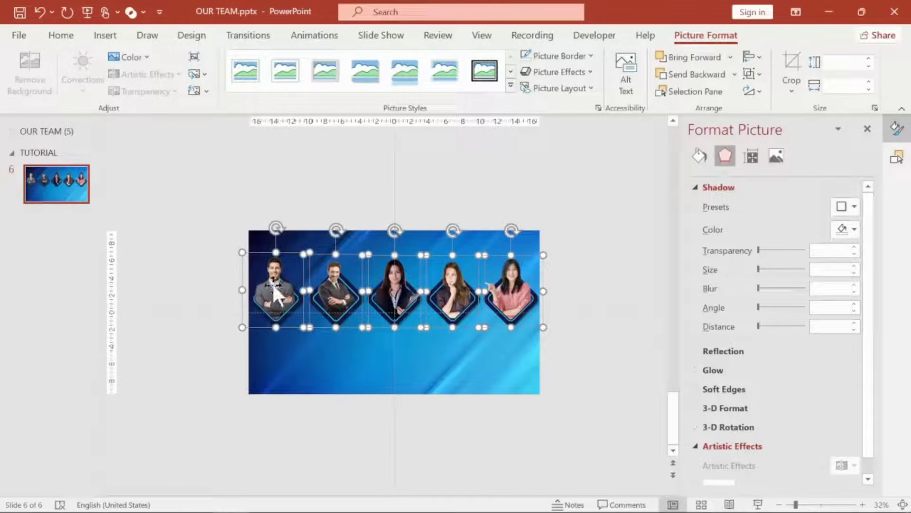
pyautogui.moveTo(273, 285); pyautogui.dragTo(563, 259)
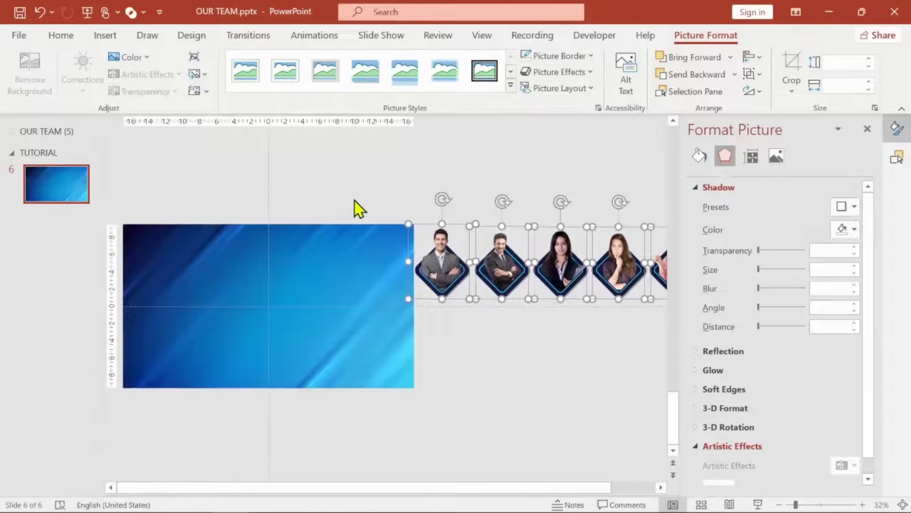
pyautogui.moveTo(441, 270); pyautogui.dragTo(394, 274)
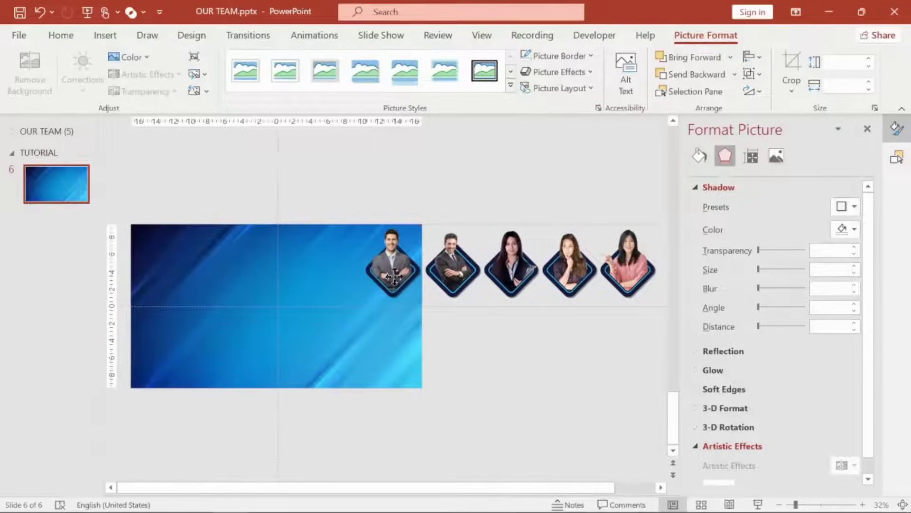
pyautogui.click(360, 190)
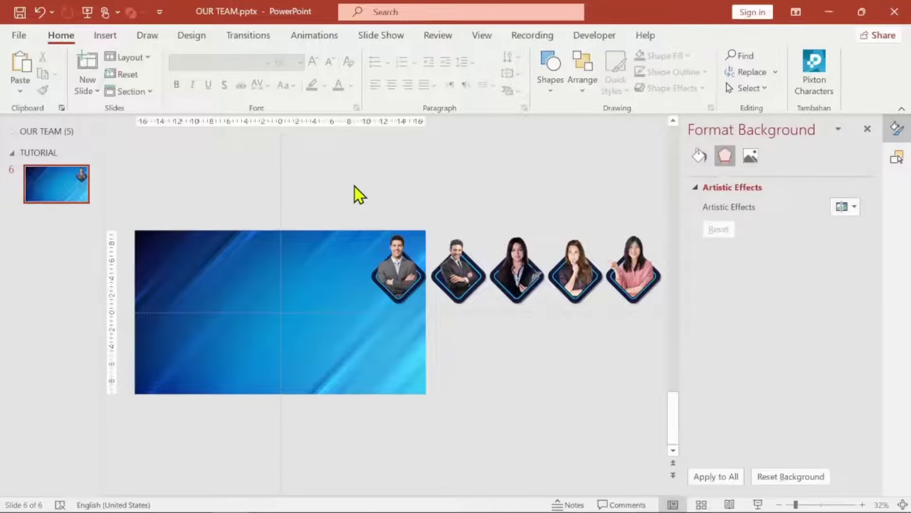
# Insert a WordArt text box reading 'DWIZS Y' on one line and 'FOUNDER' on the next
pyautogui.click(105, 37)
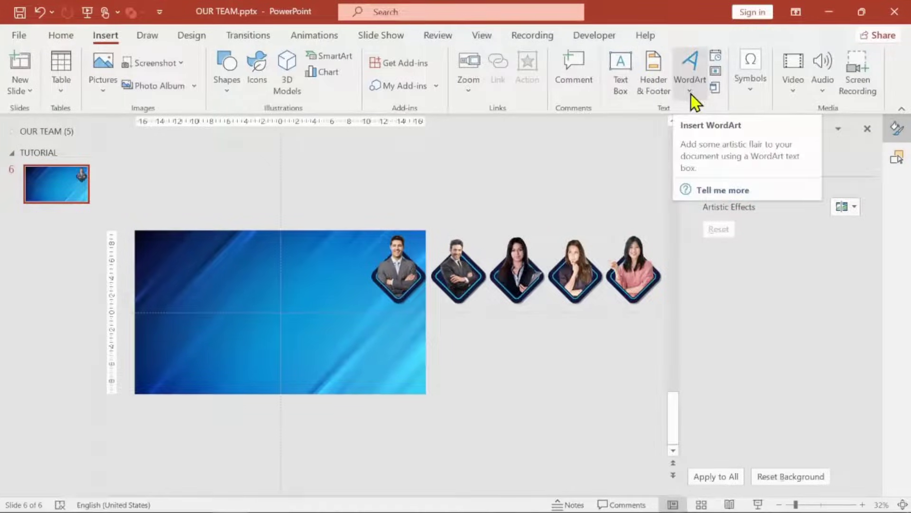
pyautogui.click(691, 93)
pyautogui.click(693, 124)
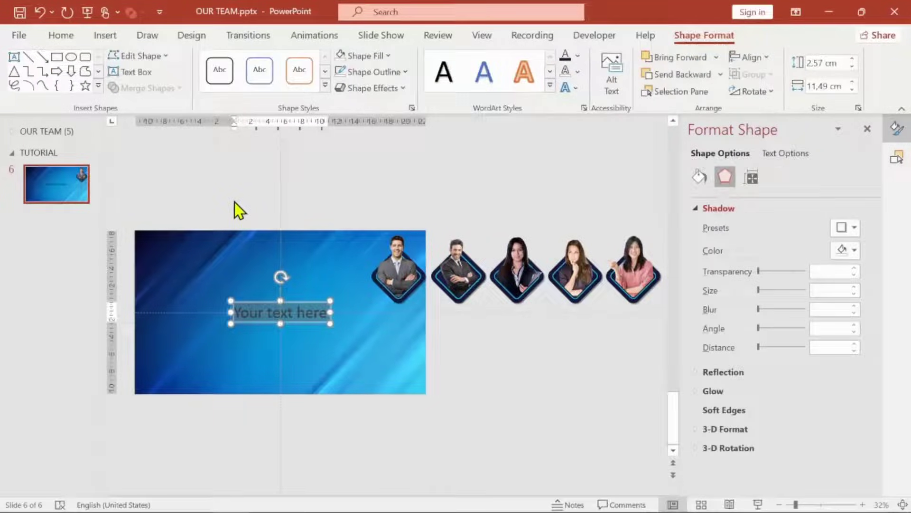
pyautogui.write('DW')
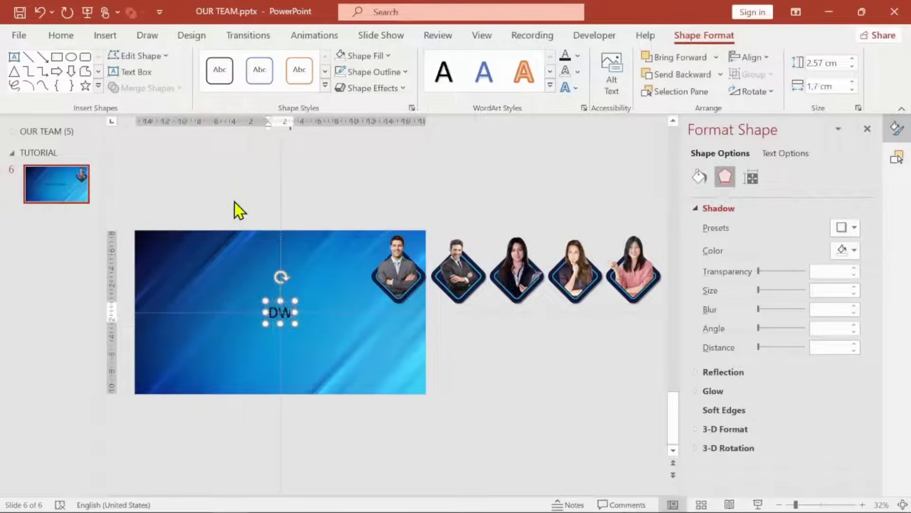
pyautogui.write('IZS')
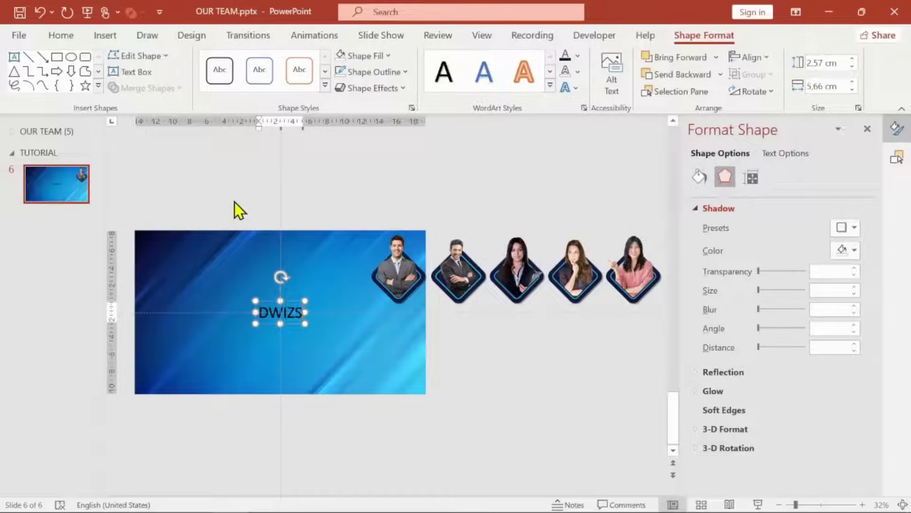
pyautogui.write(' Y')
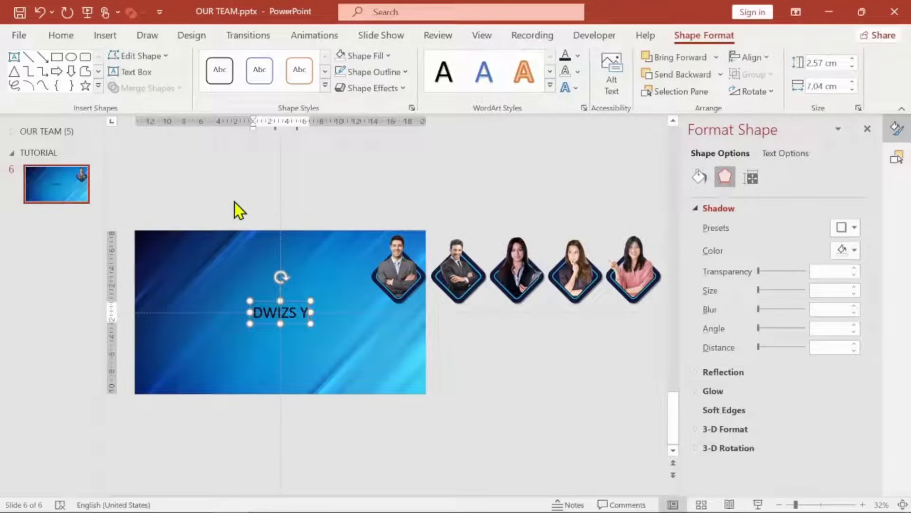
pyautogui.press('Return')
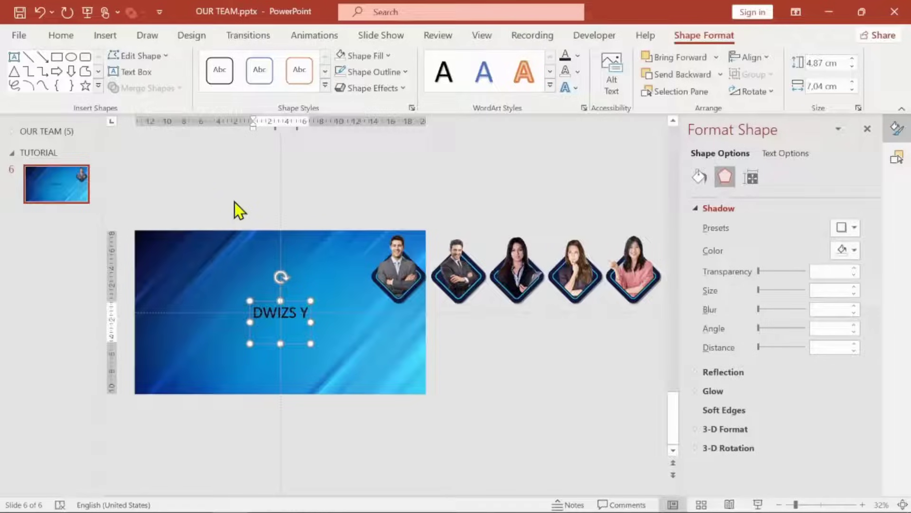
pyautogui.write('FOU')
pyautogui.write('ND')
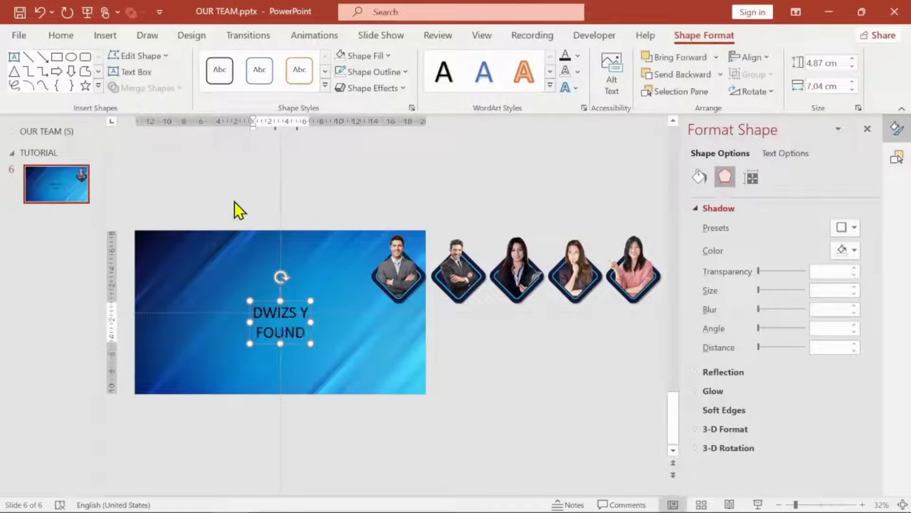
pyautogui.write('ER')
pyautogui.press('Escape')
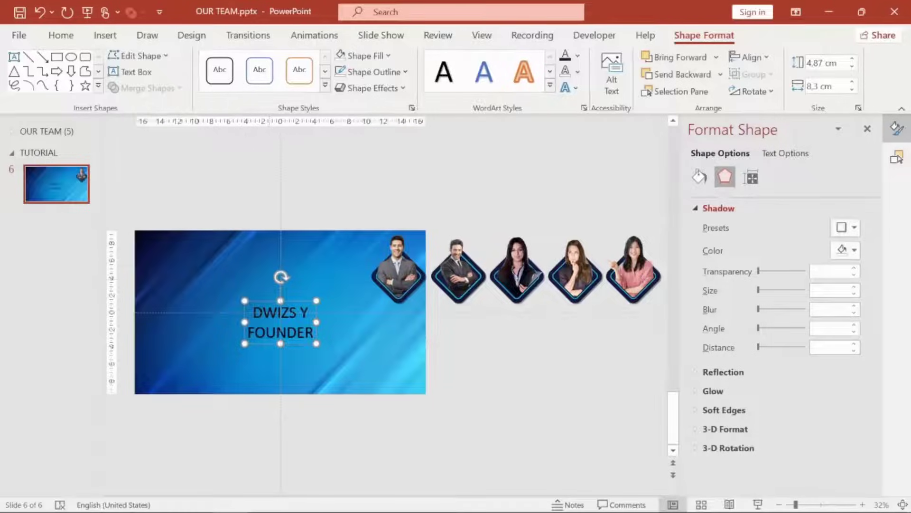
# Change the WordArt text to Capitalize Each Word and move it toward the upper left
pyautogui.click(61, 35)
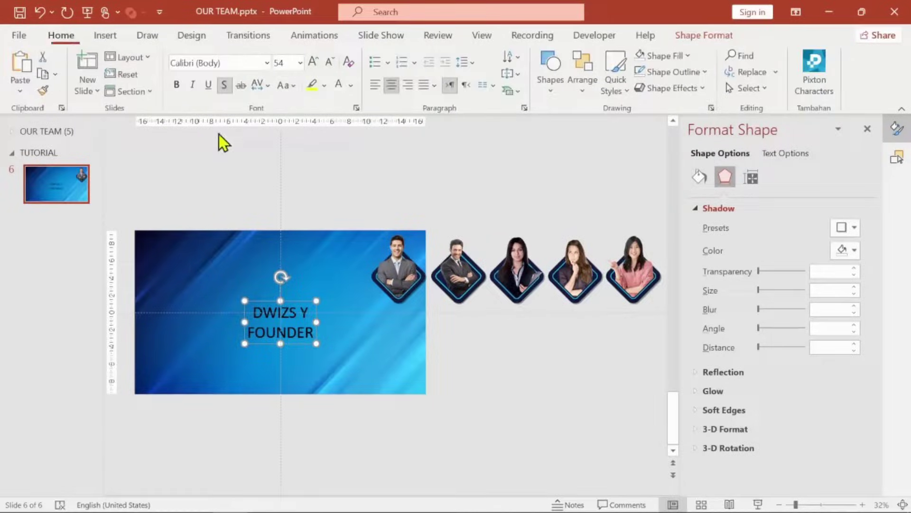
pyautogui.click(293, 87)
pyautogui.click(342, 164)
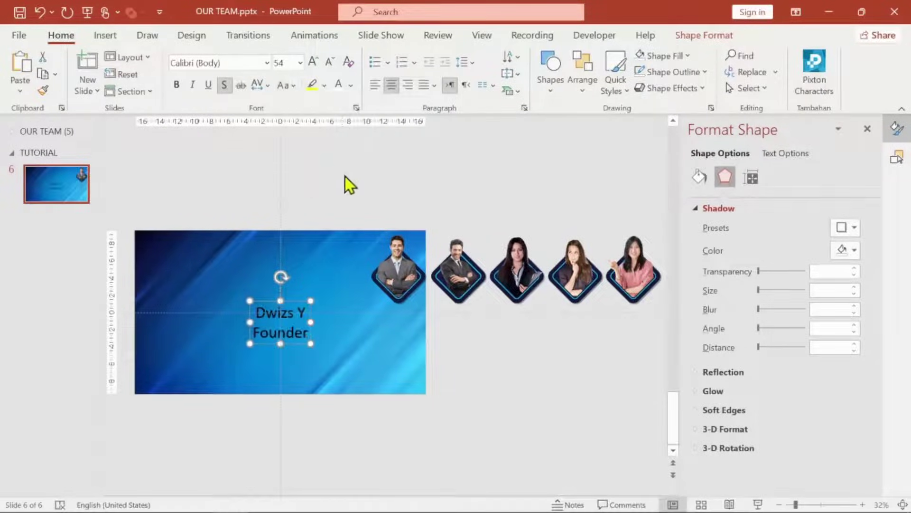
pyautogui.moveTo(293, 298); pyautogui.dragTo(233, 254)
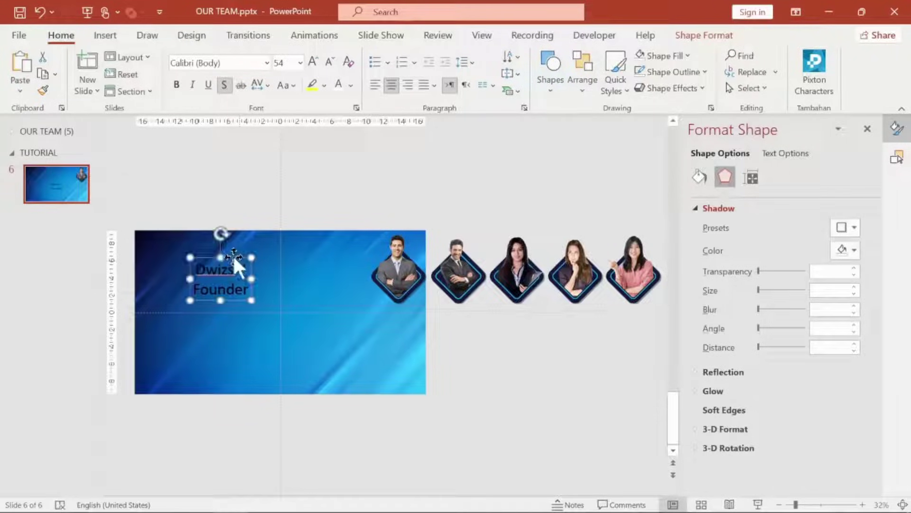
# Set the Dwizs Y Founder text to white italic Montserrat Black, then fit the slide to the window
pyautogui.click(268, 63)
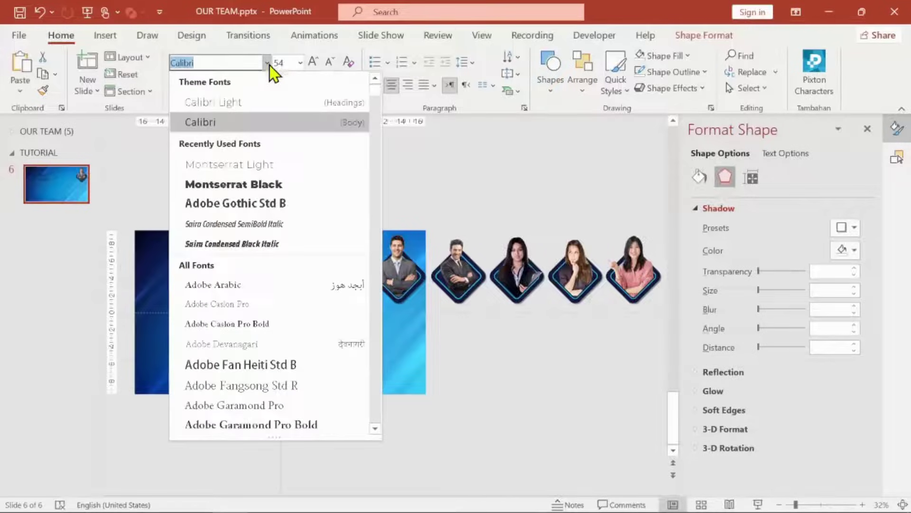
pyautogui.click(363, 185)
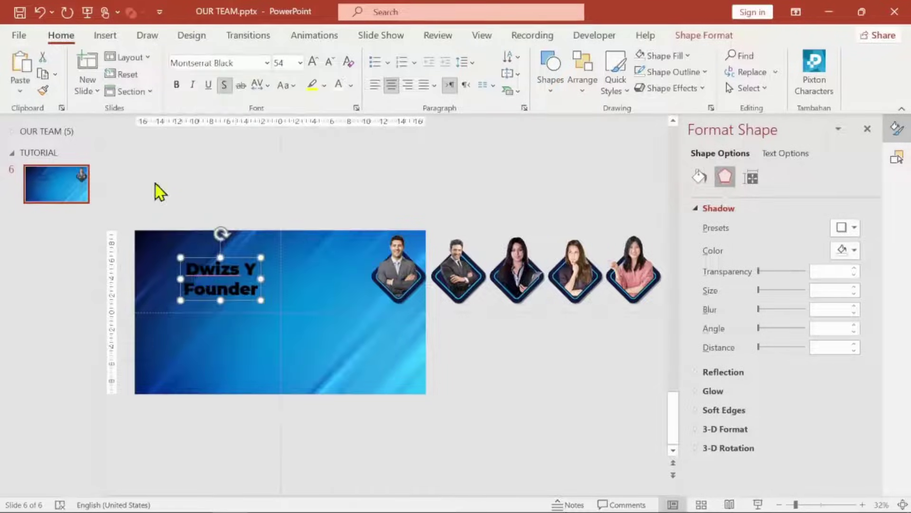
pyautogui.click(192, 85)
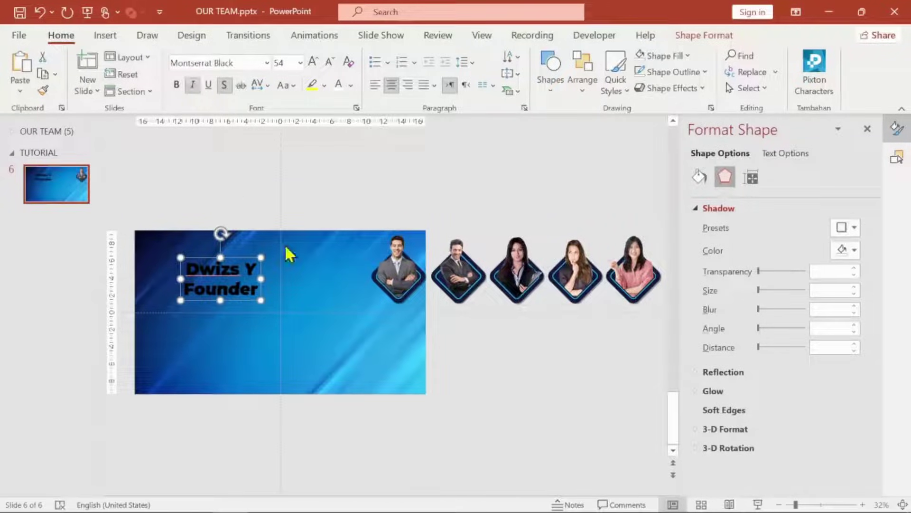
pyautogui.click(339, 91)
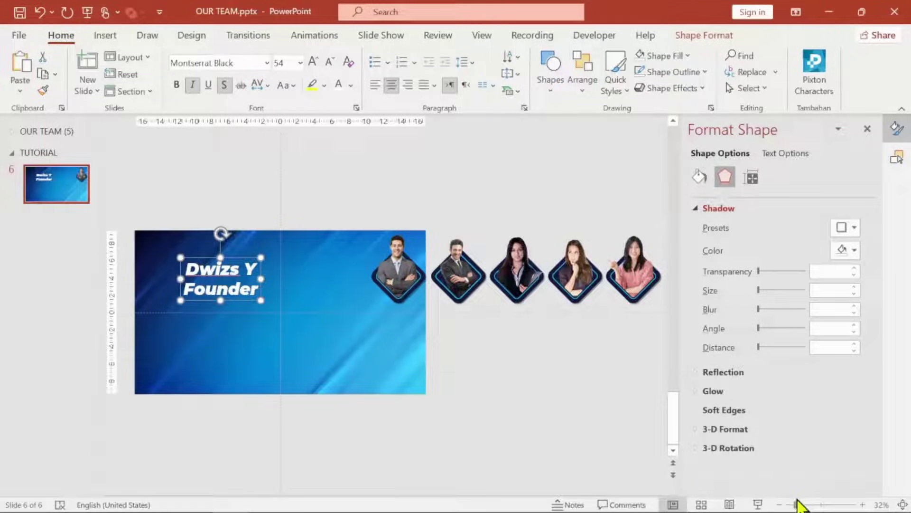
pyautogui.click(903, 505)
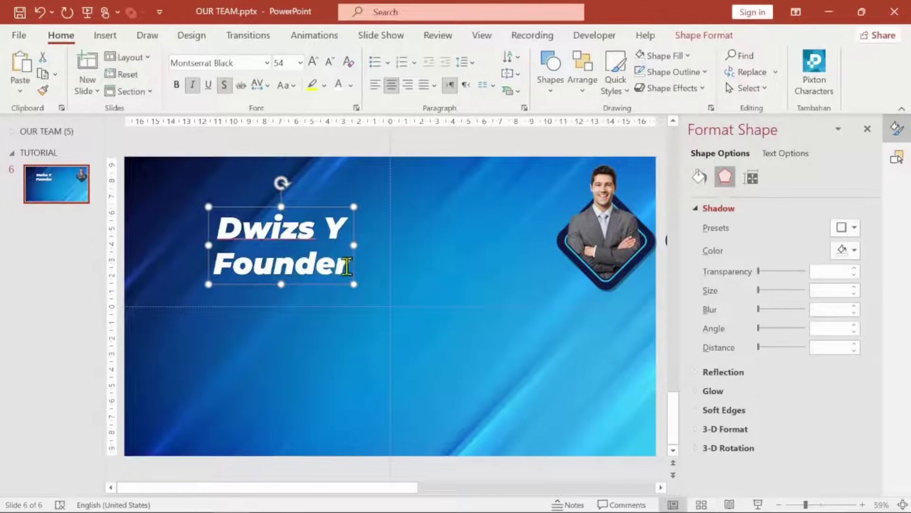
# Set the word Founder in Montserrat Light
pyautogui.moveTo(346, 263); pyautogui.dragTo(264, 267)
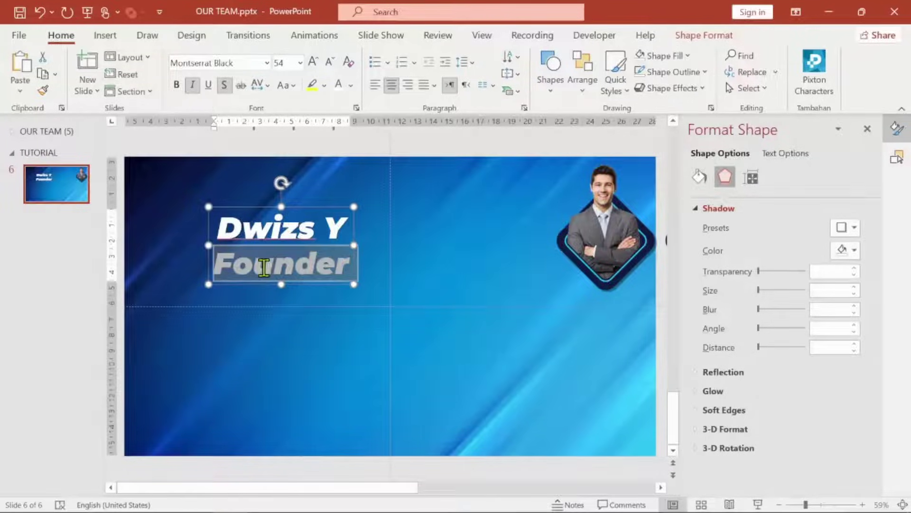
pyautogui.click(266, 66)
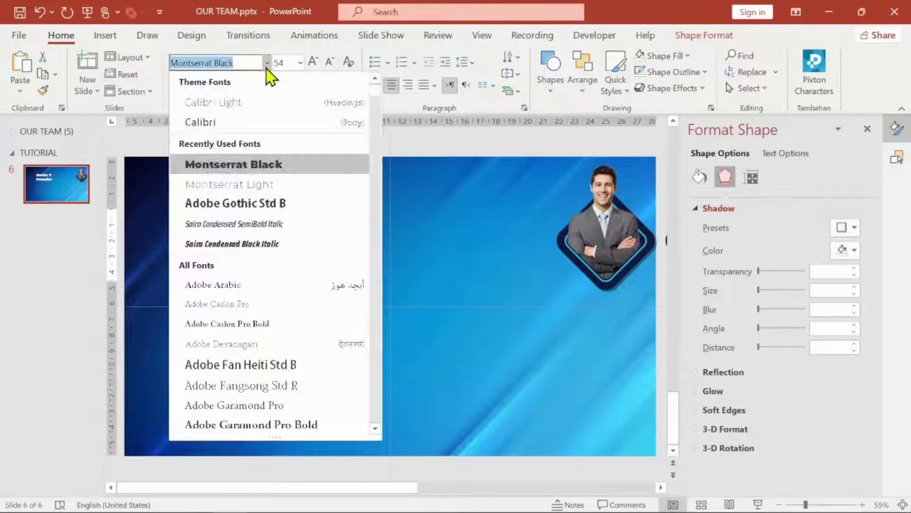
pyautogui.click(266, 187)
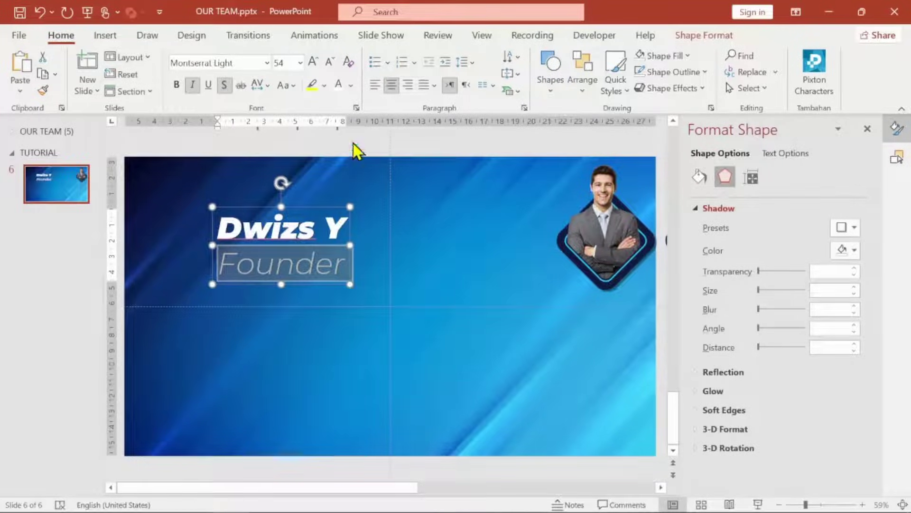
pyautogui.click(242, 163)
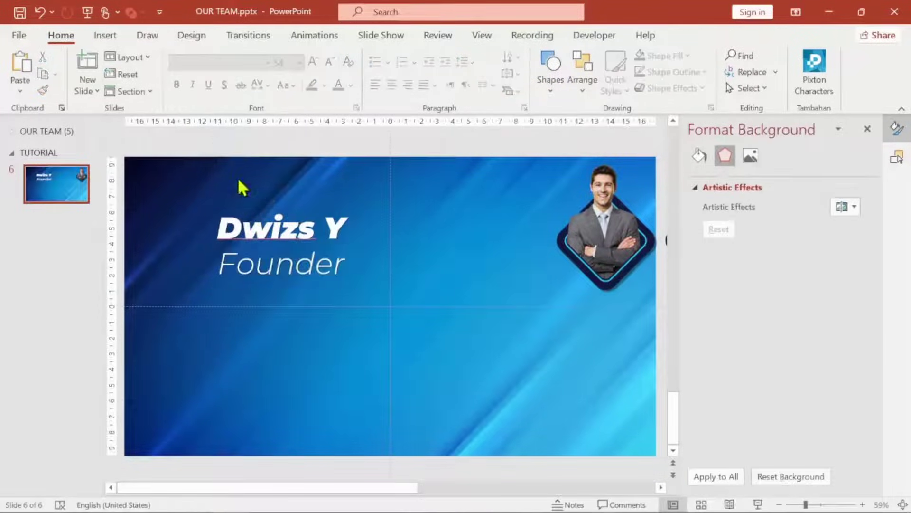
# Enlarge the Dwizs Y line to 88 pt
pyautogui.click(280, 230)
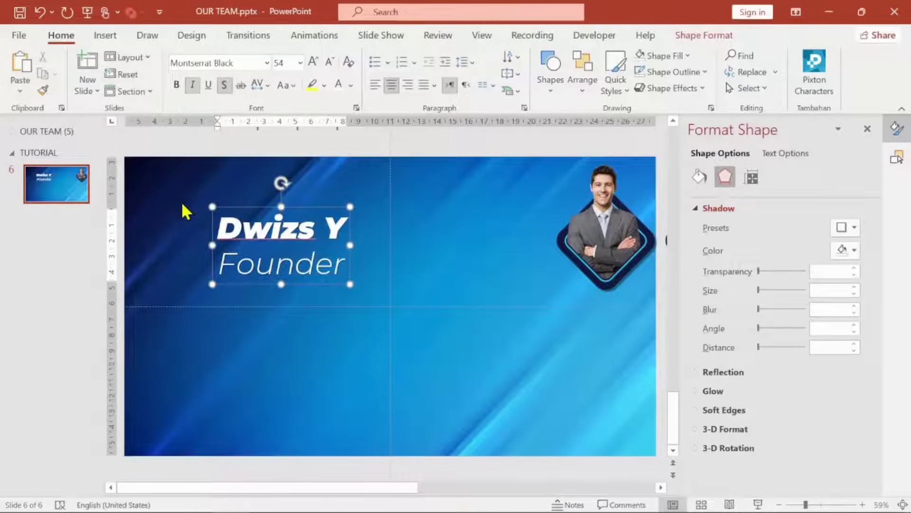
pyautogui.press('Escape')
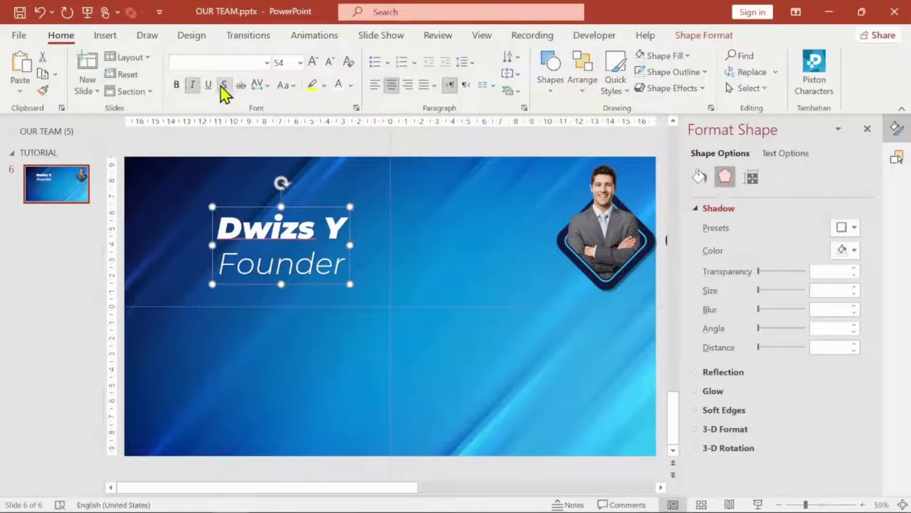
pyautogui.moveTo(218, 228); pyautogui.dragTo(351, 226)
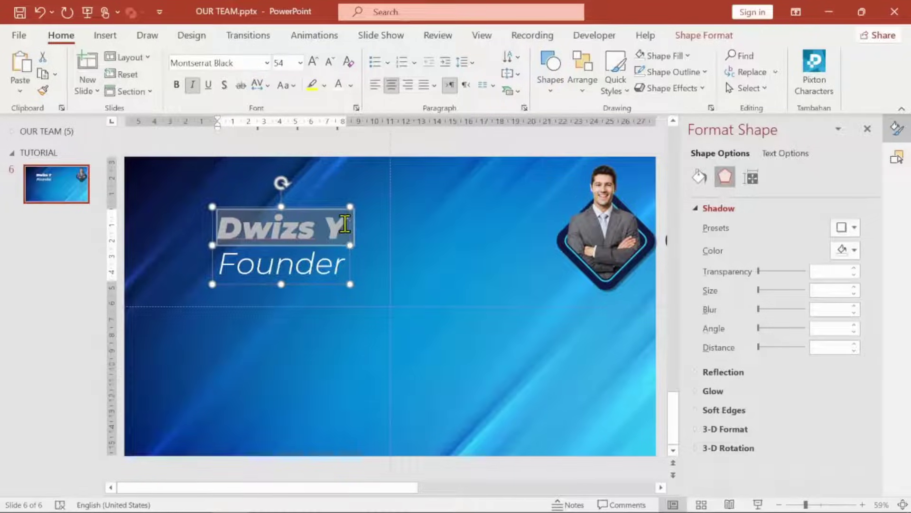
pyautogui.click(287, 59)
pyautogui.write('88')
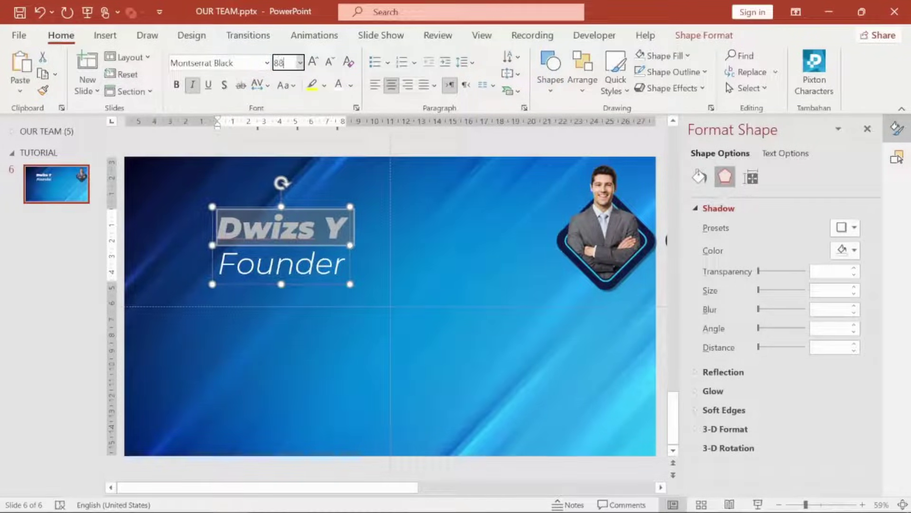
pyautogui.press('Return')
# Resize Founder to 44 pt and left-align the title text box
pyautogui.click(317, 285)
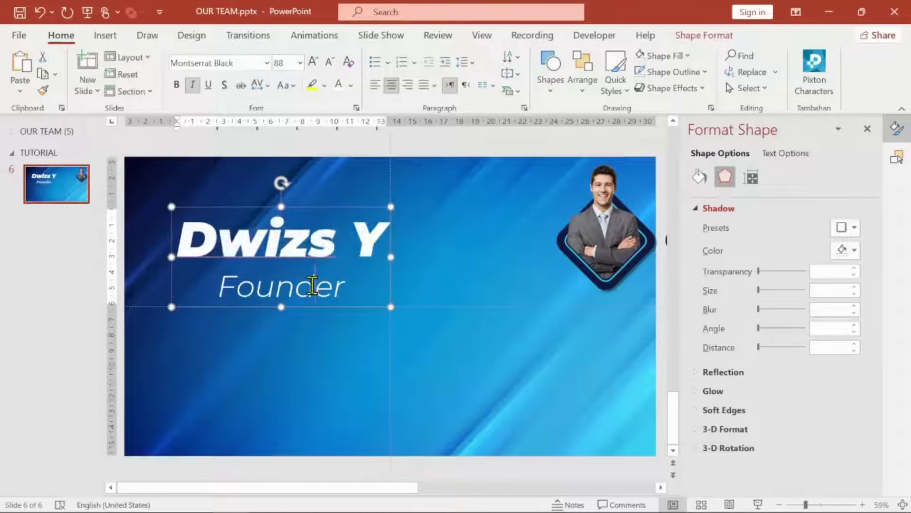
pyautogui.moveTo(349, 285); pyautogui.dragTo(217, 286)
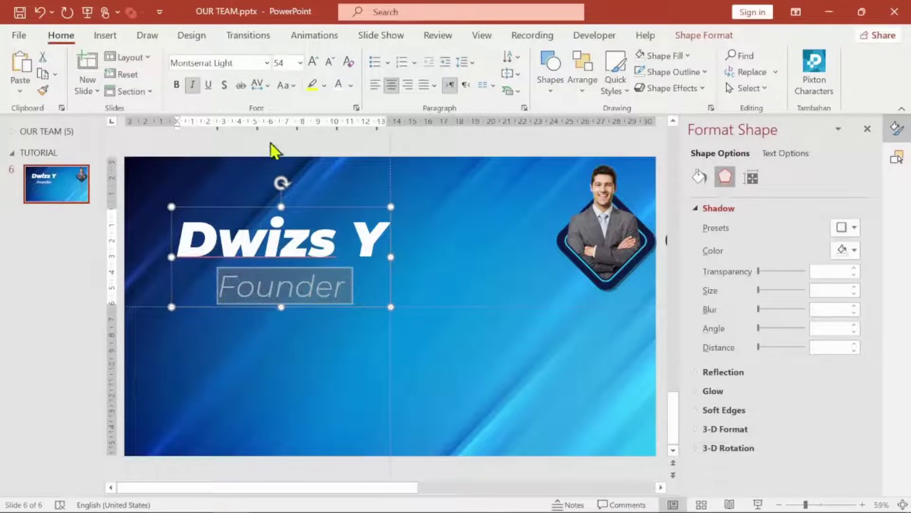
pyautogui.click(283, 63)
pyautogui.write('4')
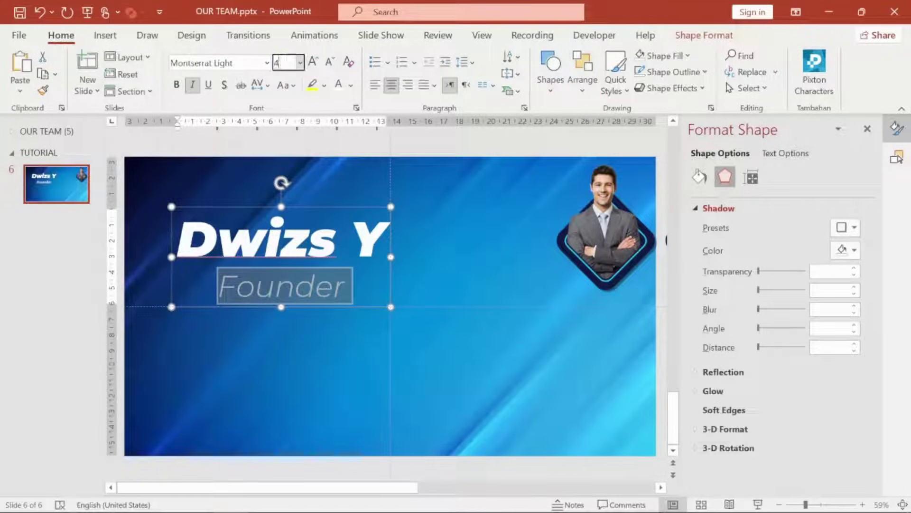
pyautogui.write('4')
pyautogui.press('Return')
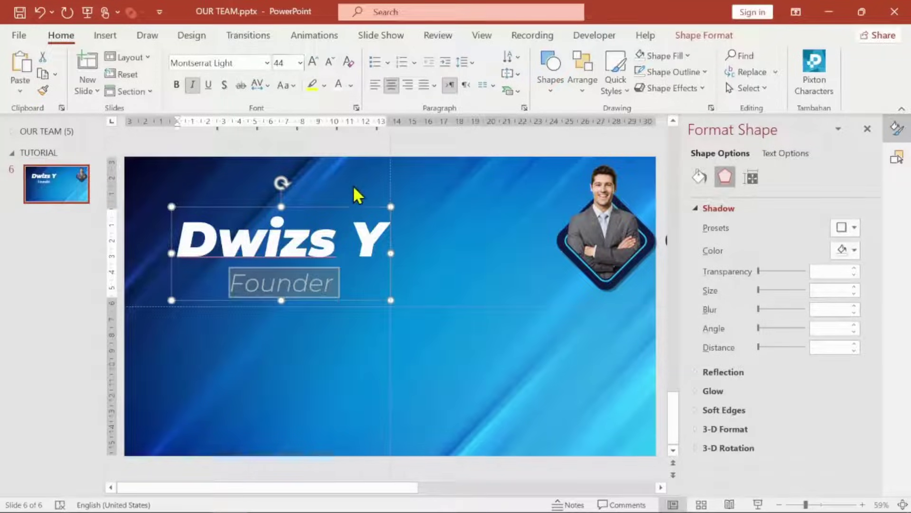
pyautogui.click(353, 185)
pyautogui.click(308, 240)
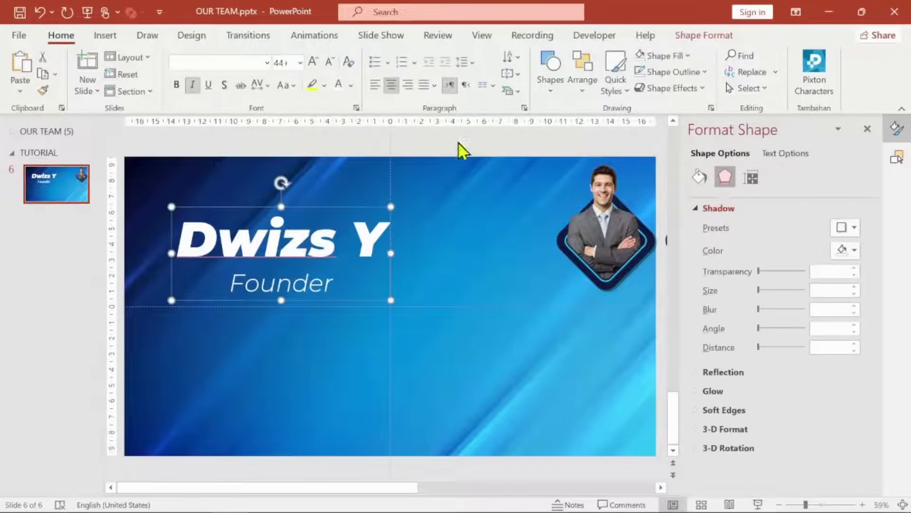
pyautogui.click(377, 90)
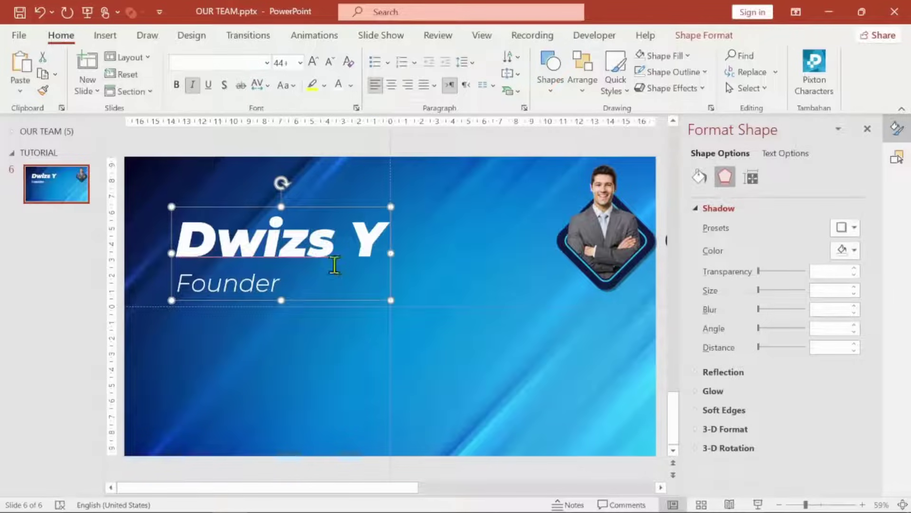
pyautogui.click(472, 62)
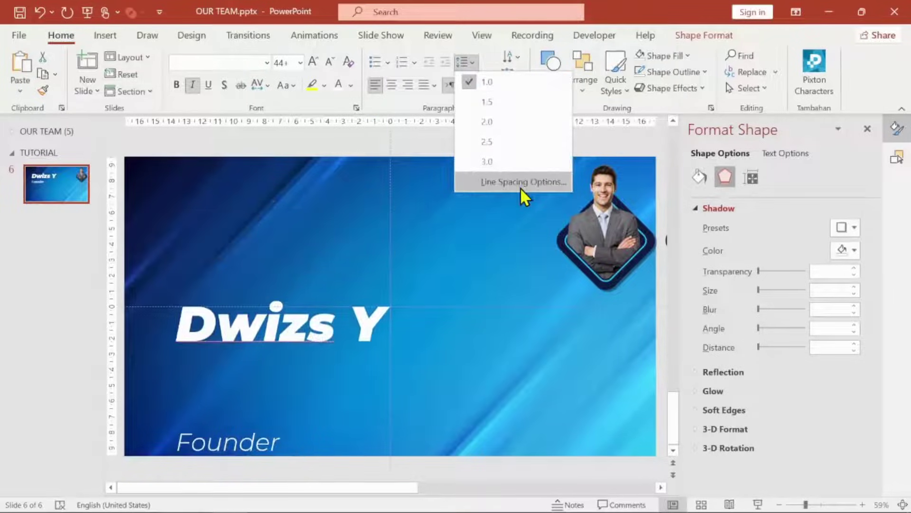
# Tighten the title's line spacing to a Multiple value below 1
pyautogui.click(521, 186)
pyautogui.click(507, 318)
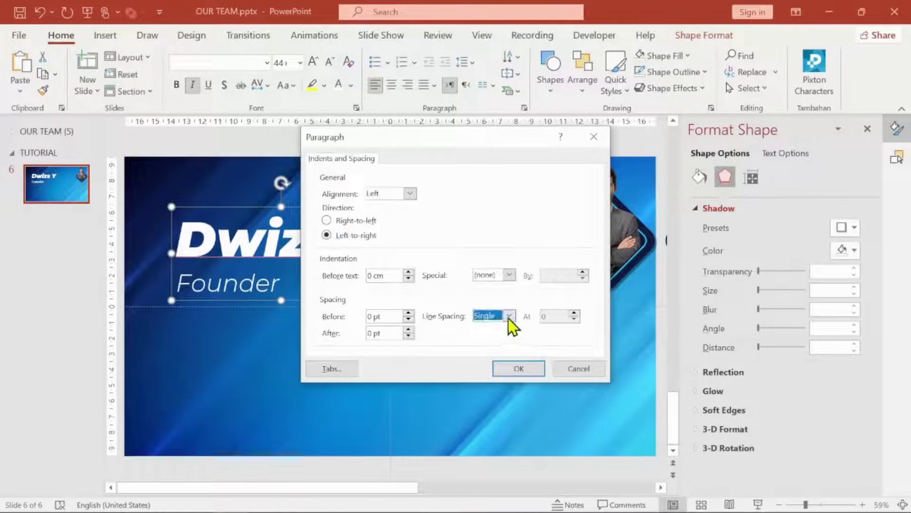
pyautogui.click(494, 384)
pyautogui.doubleClick(552, 315)
pyautogui.write(',6')
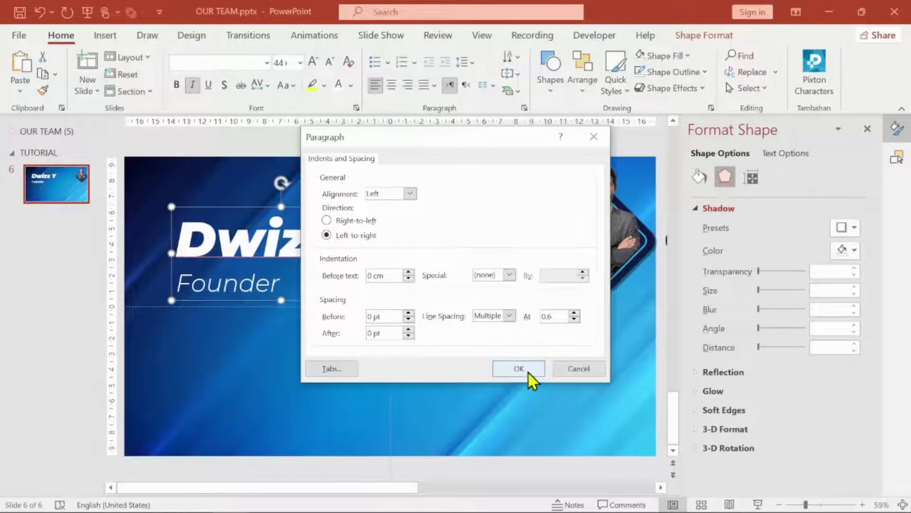
pyautogui.click(528, 372)
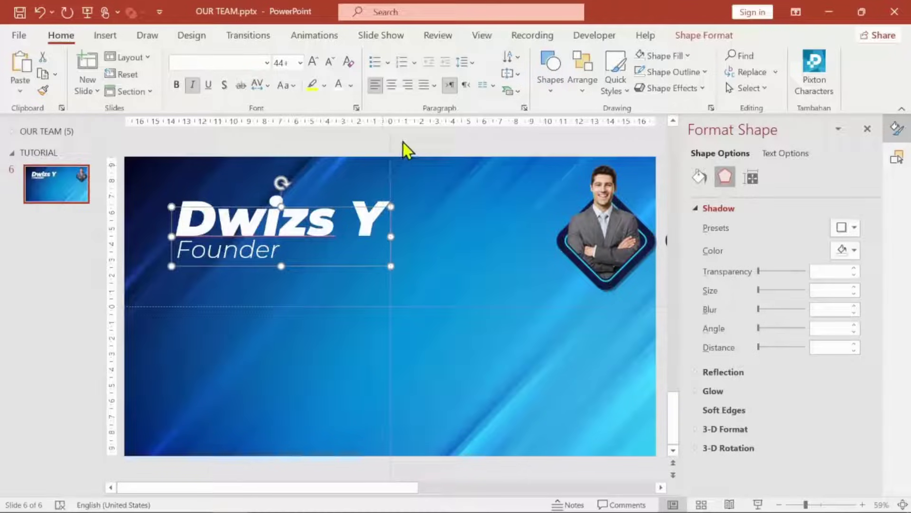
# Move the Dwizs Y Founder title box lower on the slide
pyautogui.click(403, 142)
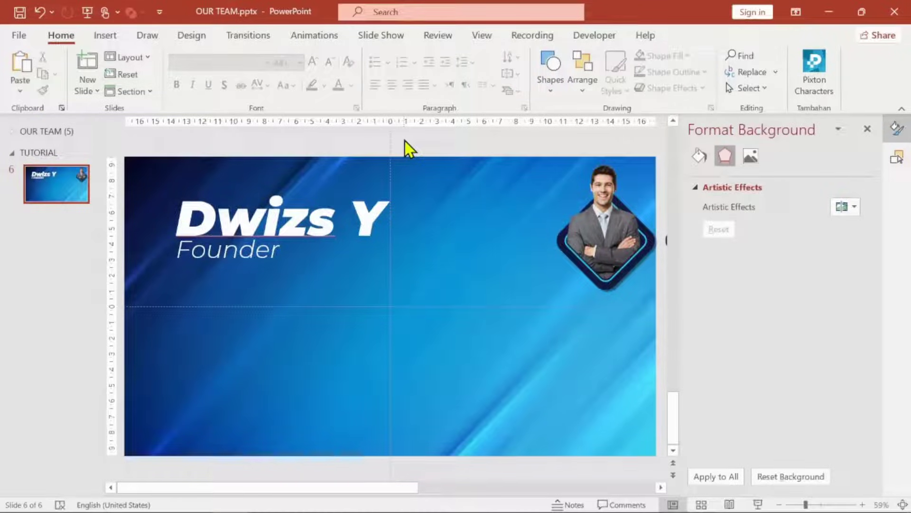
pyautogui.click(267, 248)
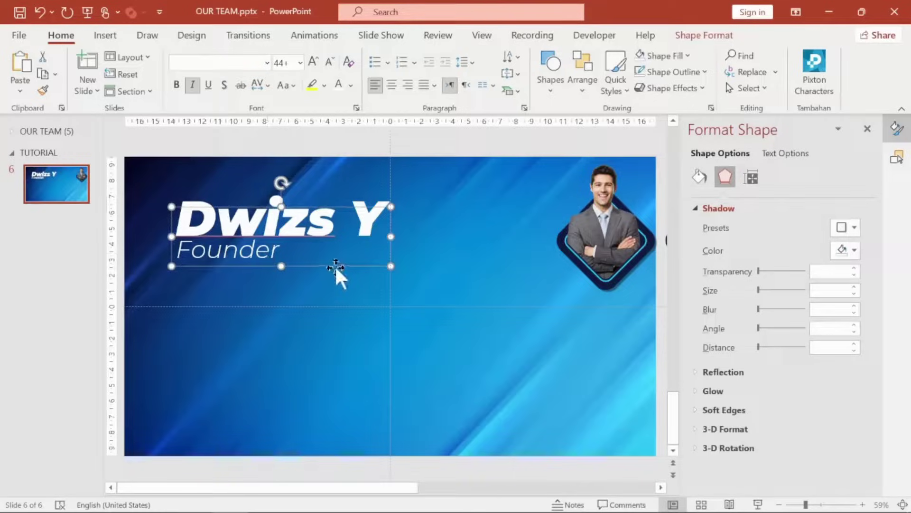
pyautogui.moveTo(331, 263); pyautogui.dragTo(333, 296)
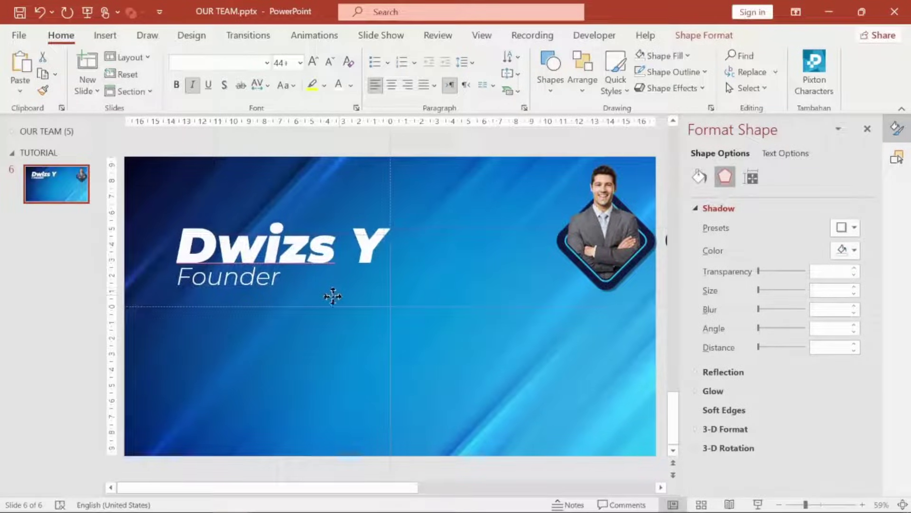
pyautogui.moveTo(333, 297); pyautogui.dragTo(331, 310)
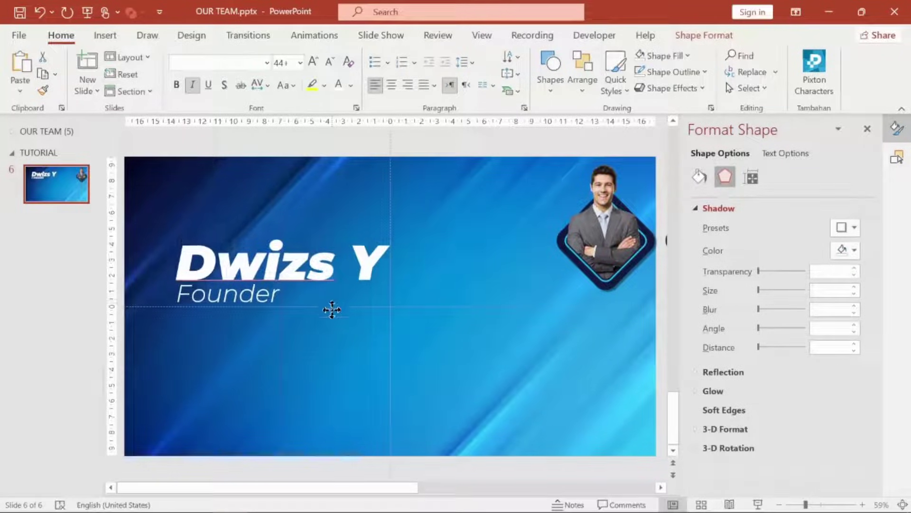
pyautogui.click(335, 136)
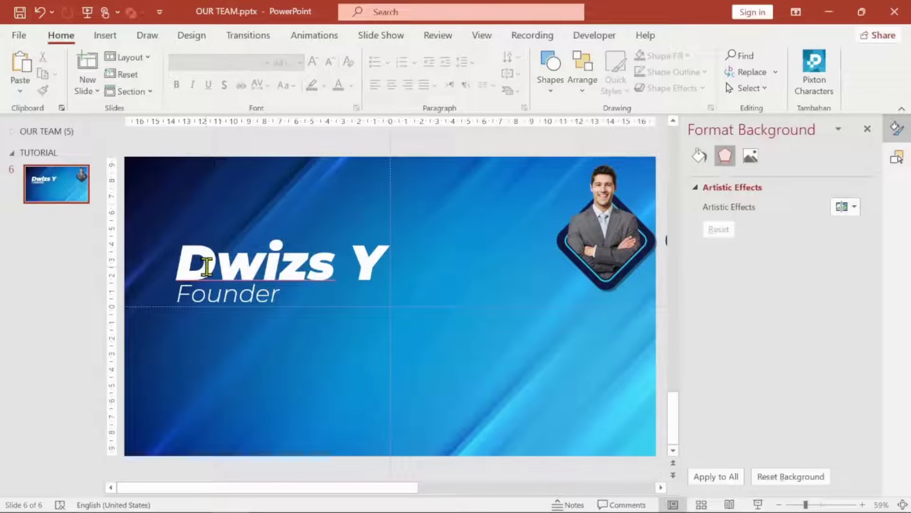
# Paste the sample-text paragraphs and social icons below the title, then nudge the title up twice
pyautogui.hotkey('ctrl', 'v')
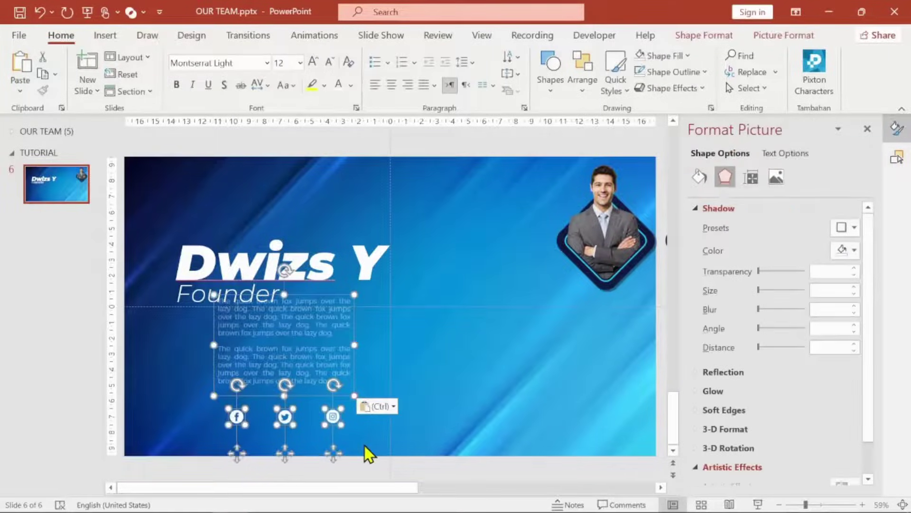
pyautogui.moveTo(355, 374)
pyautogui.mouseDown()
pyautogui.moveTo(348, 403)
pyautogui.moveTo(344, 385)
pyautogui.mouseUp()
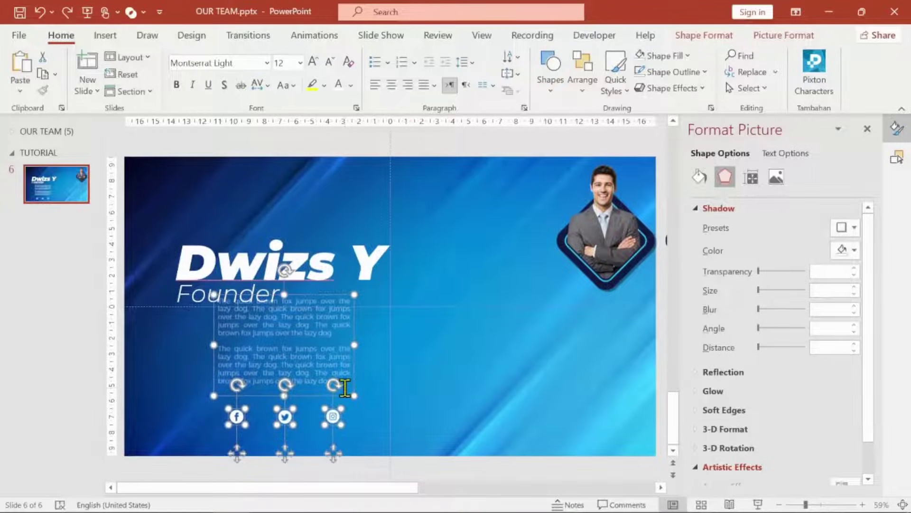
pyautogui.click(312, 266)
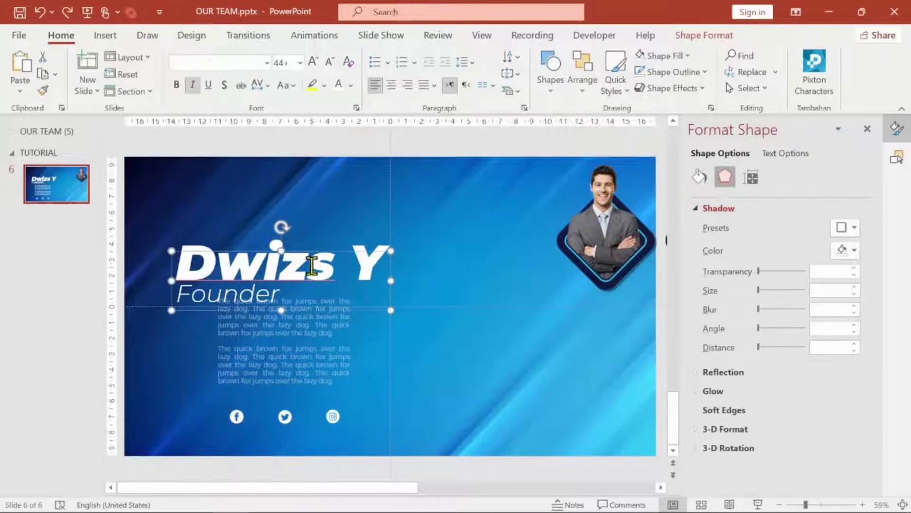
pyautogui.press('Up')
pyautogui.press('Up')
pyautogui.press('Up')
pyautogui.press('Up')
pyautogui.press('Up')
pyautogui.press('Up')
pyautogui.press('Up')
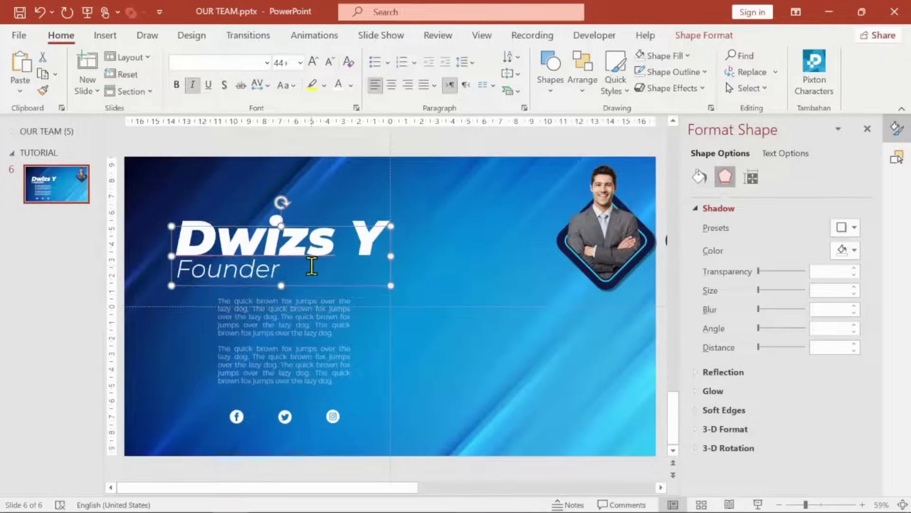
pyautogui.press('Up')
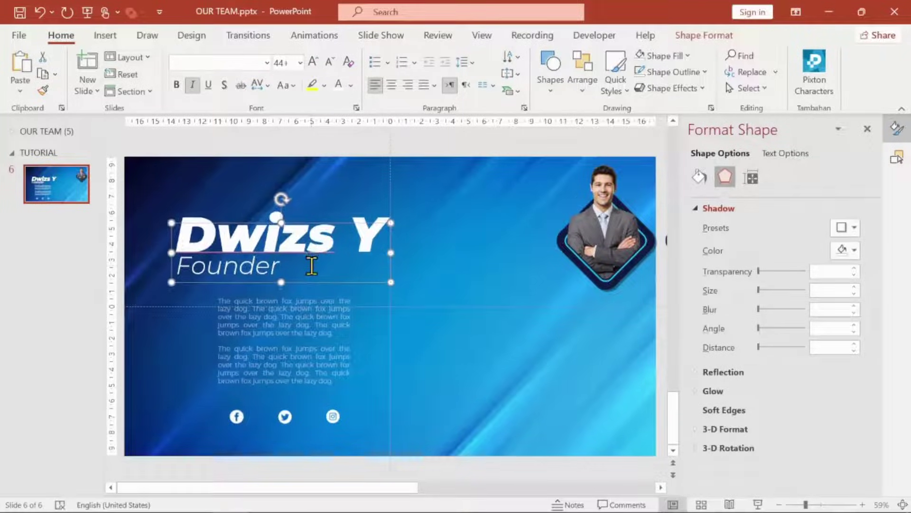
pyautogui.click(315, 149)
pyautogui.click(617, 251)
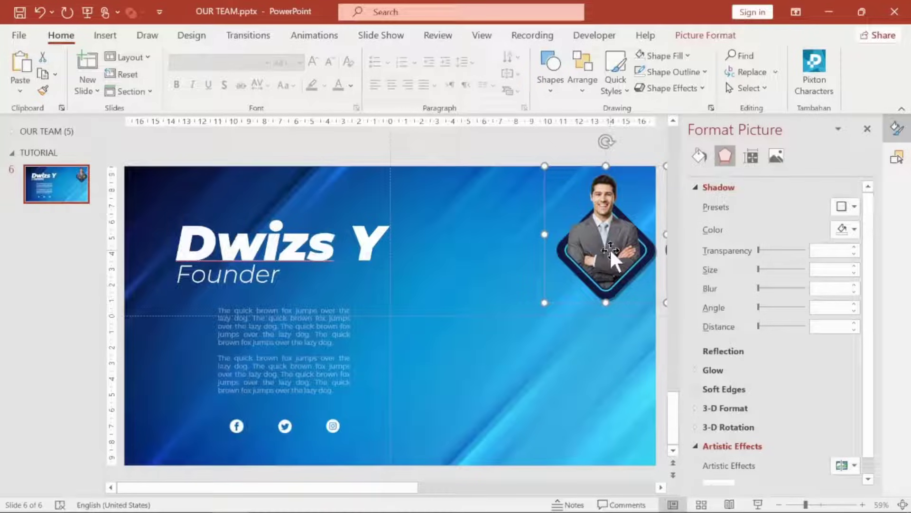
# Move the founder's diamond portrait to the slide centre and scale its height to 100%
pyautogui.moveTo(609, 248); pyautogui.dragTo(455, 308)
pyautogui.click(753, 158)
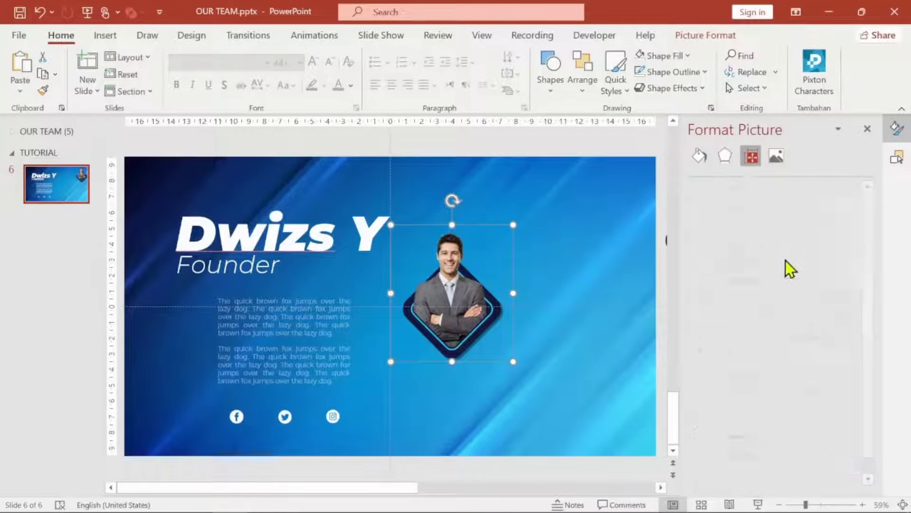
pyautogui.doubleClick(843, 261)
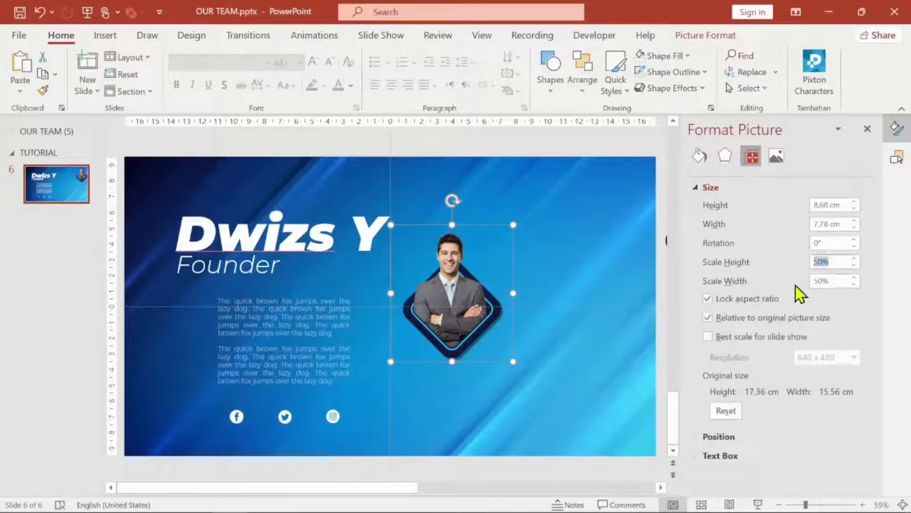
pyautogui.write('100')
pyautogui.press('Return')
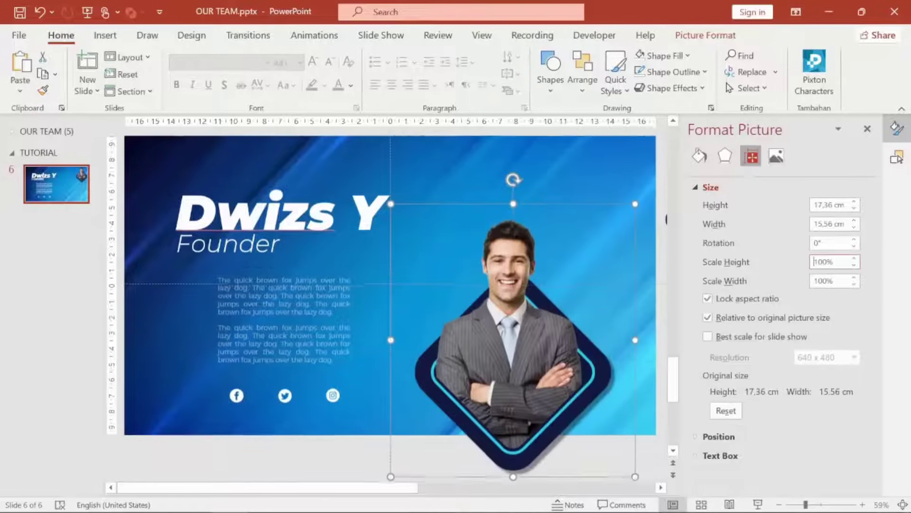
# Align the portrait to the slide's vertical middle, nudge it left, and zoom out
pyautogui.click(705, 34)
pyautogui.click(762, 59)
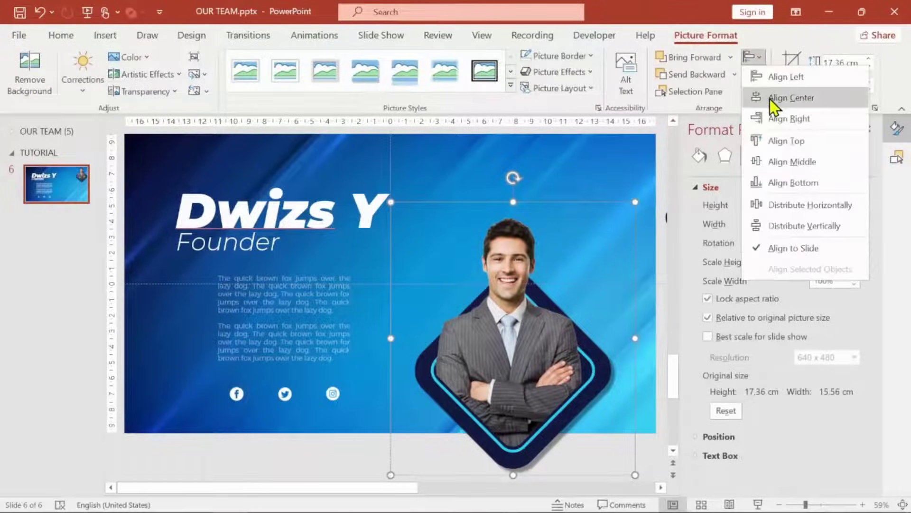
pyautogui.click(778, 160)
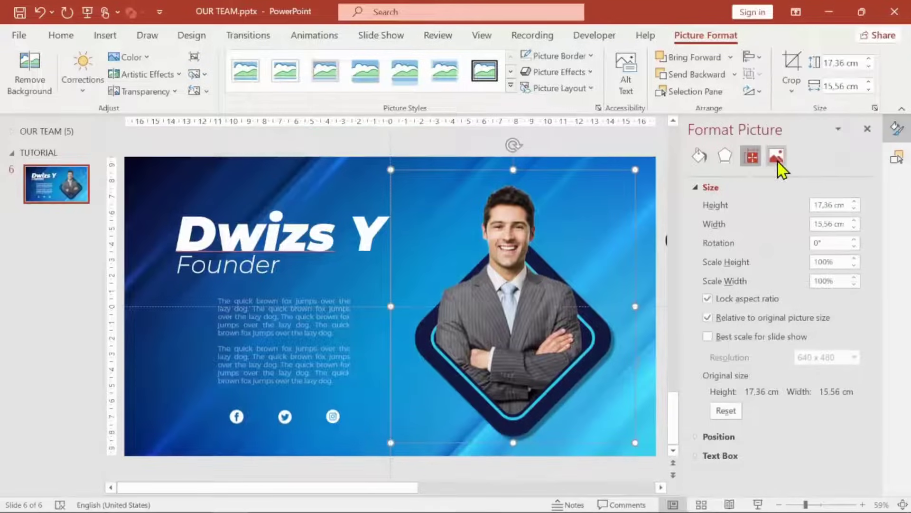
pyautogui.press('Left')
pyautogui.press('Left')
pyautogui.press('Left')
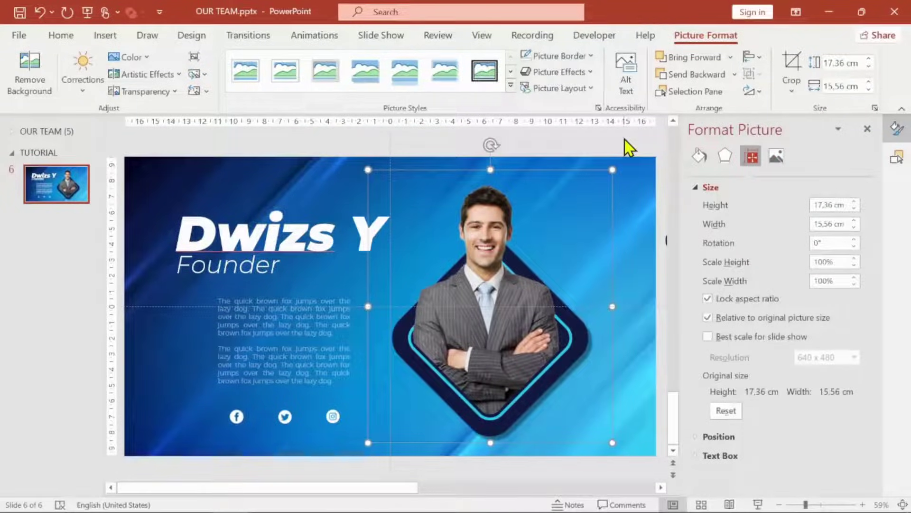
pyautogui.click(589, 144)
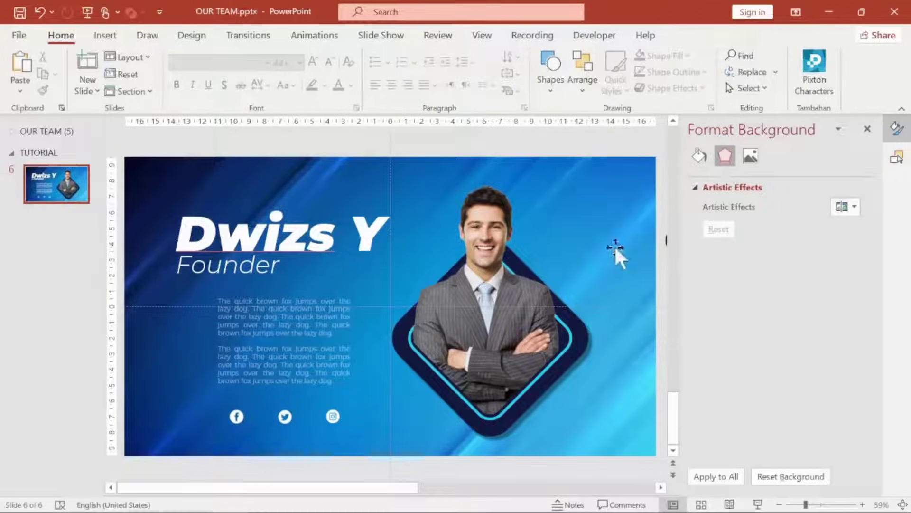
pyautogui.click(780, 504)
pyautogui.click(779, 504)
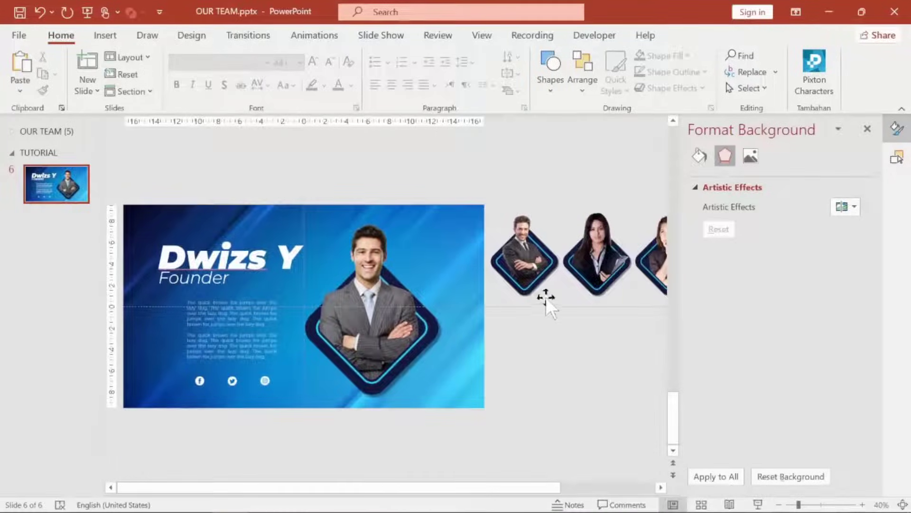
# Move the man's and dark-haired woman's small photos together onto the slide's right edge
pyautogui.click(779, 504)
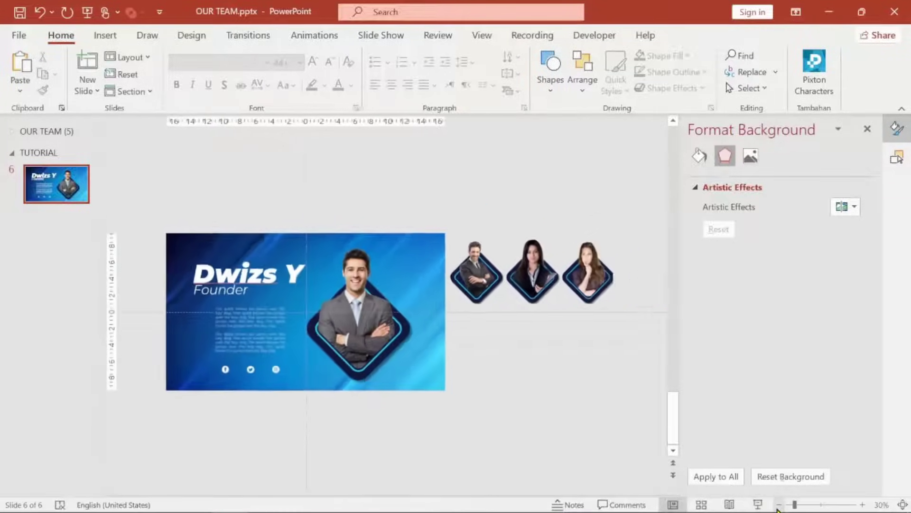
pyautogui.click(475, 283)
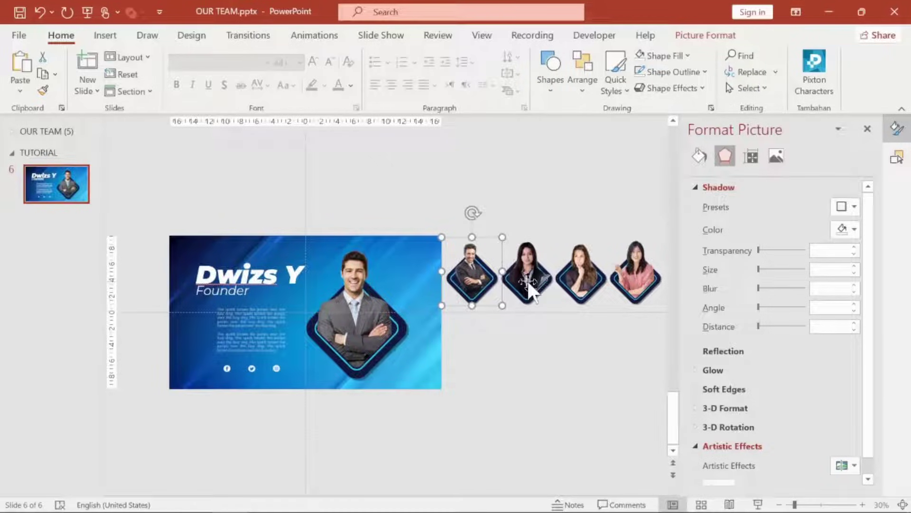
pyautogui.keyDown('shift'); pyautogui.click(527, 281); pyautogui.keyUp('shift')
pyautogui.moveTo(474, 285); pyautogui.dragTo(415, 278)
# Align the man's small photo to the top of the slide
pyautogui.click(546, 221)
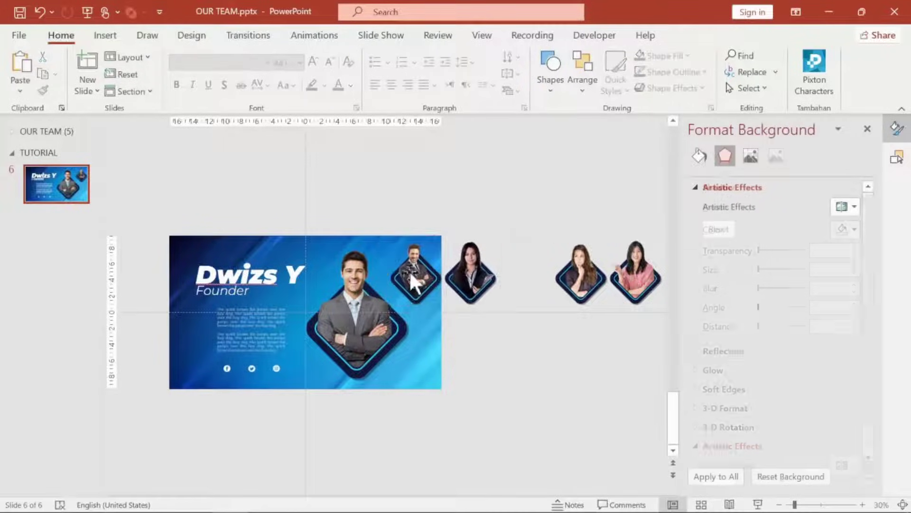
pyautogui.click(414, 275)
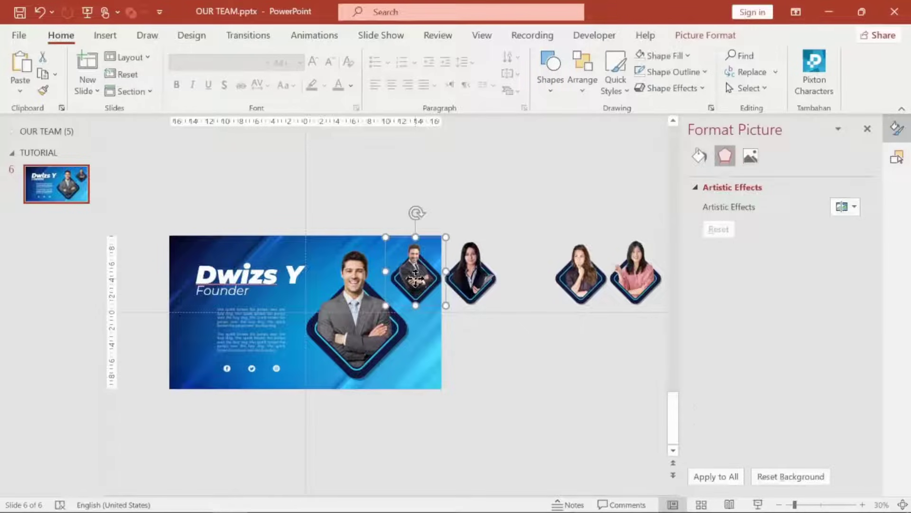
pyautogui.click(726, 35)
pyautogui.click(753, 57)
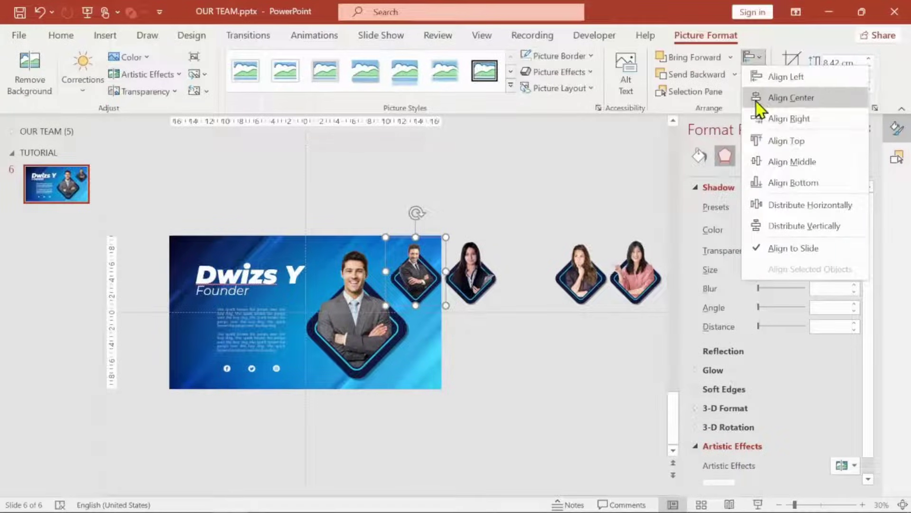
pyautogui.click(758, 145)
# Top-align the dark-haired woman's photo with the man's photo
pyautogui.click(519, 201)
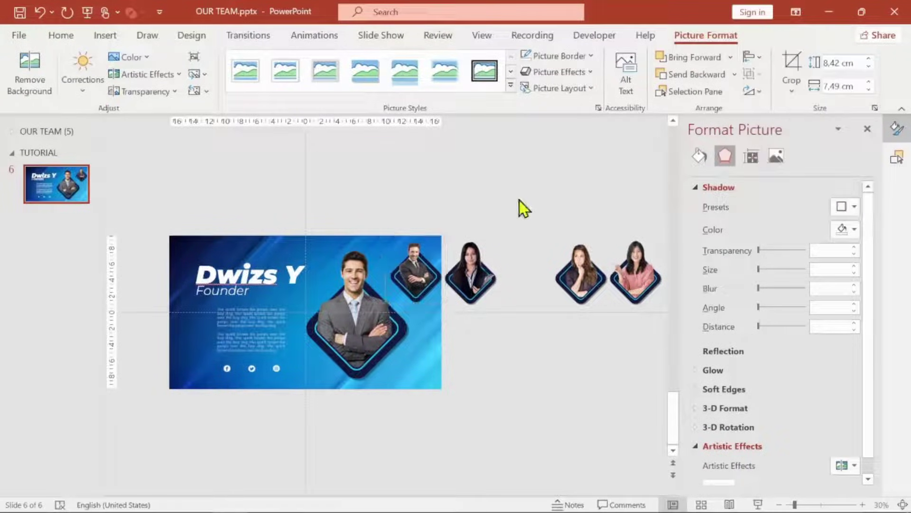
pyautogui.click(471, 280)
pyautogui.keyDown('shift'); pyautogui.click(415, 266); pyautogui.keyUp('shift')
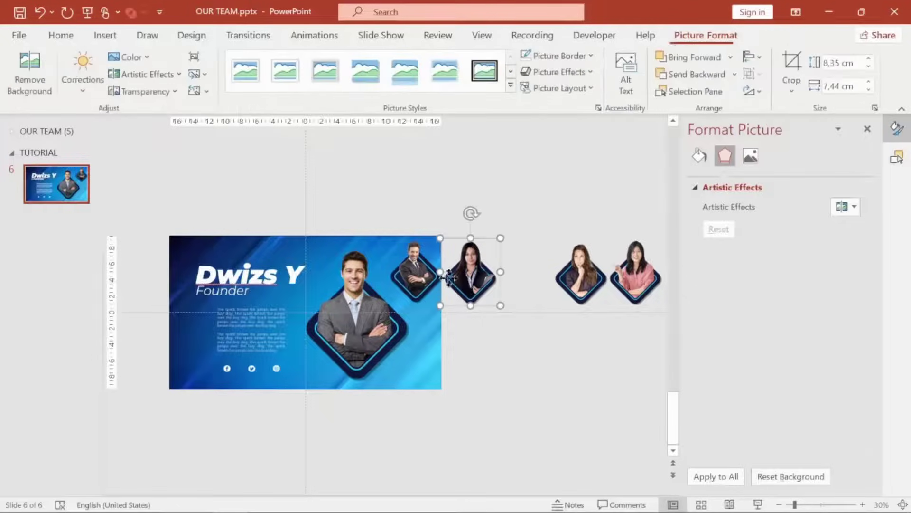
pyautogui.click(753, 58)
pyautogui.click(769, 147)
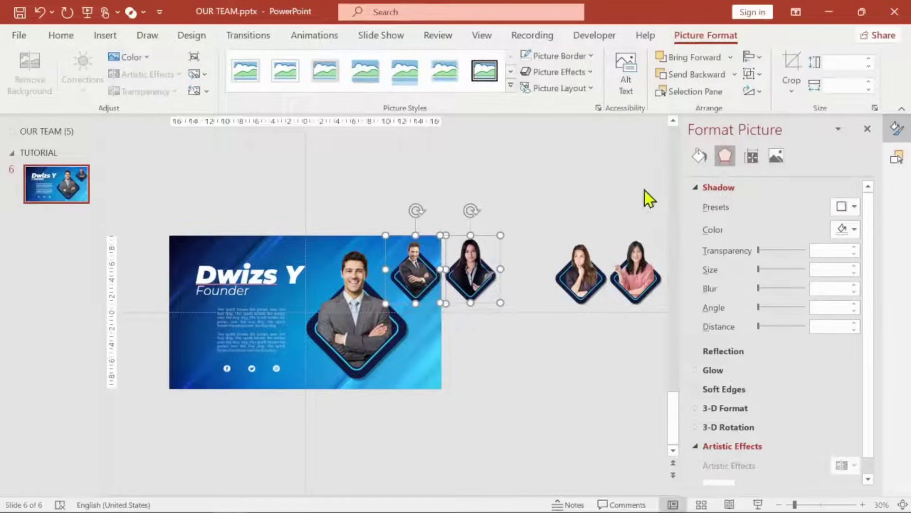
pyautogui.click(549, 206)
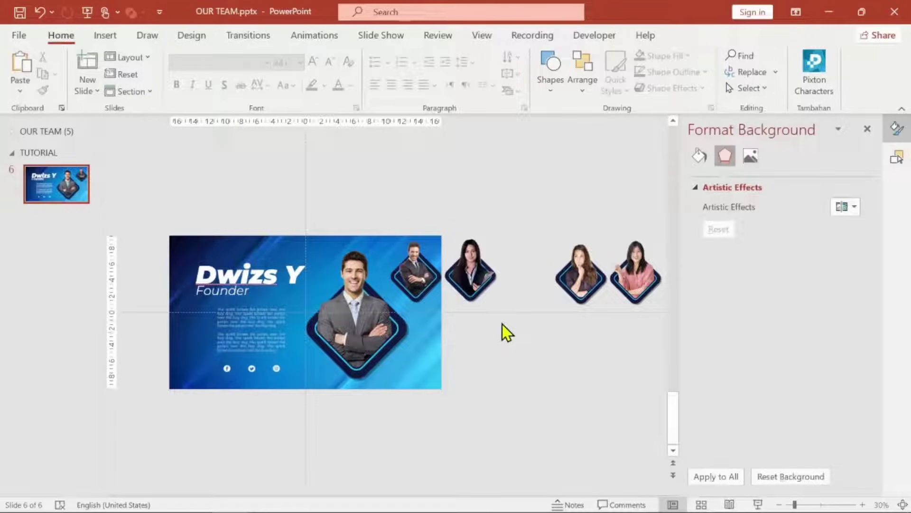
# Place the pink-shirt woman's photo centred under the man's photo, nudging it slightly up
pyautogui.click(636, 277)
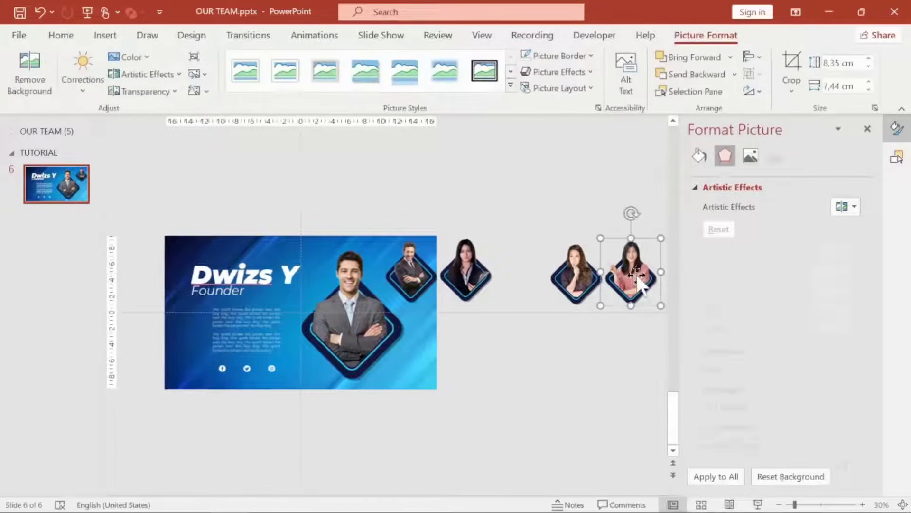
pyautogui.moveTo(636, 277)
pyautogui.mouseDown()
pyautogui.moveTo(470, 361)
pyautogui.moveTo(423, 370)
pyautogui.mouseUp()
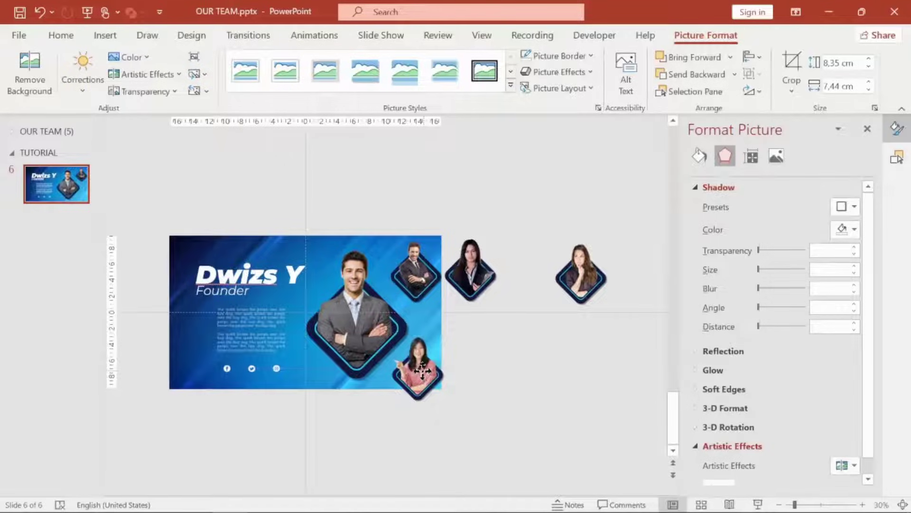
pyautogui.keyDown('shift'); pyautogui.click(477, 269); pyautogui.keyUp('shift')
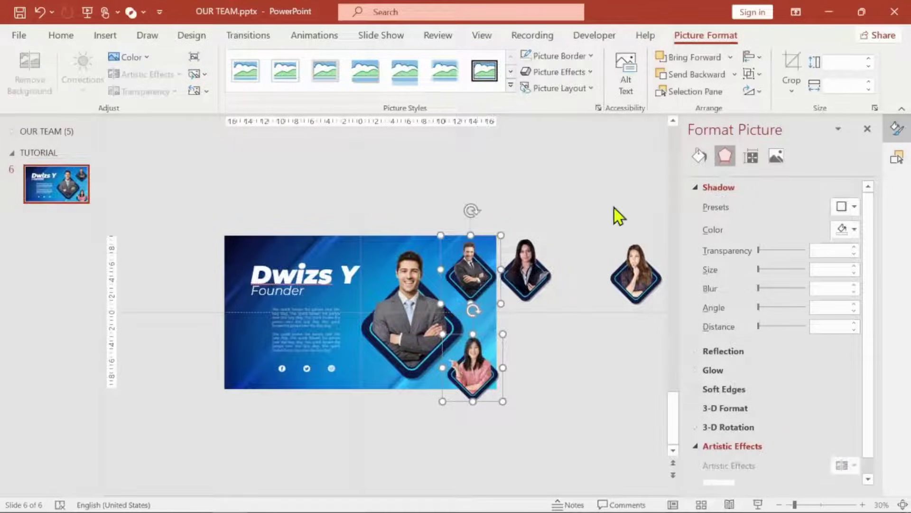
pyautogui.click(757, 59)
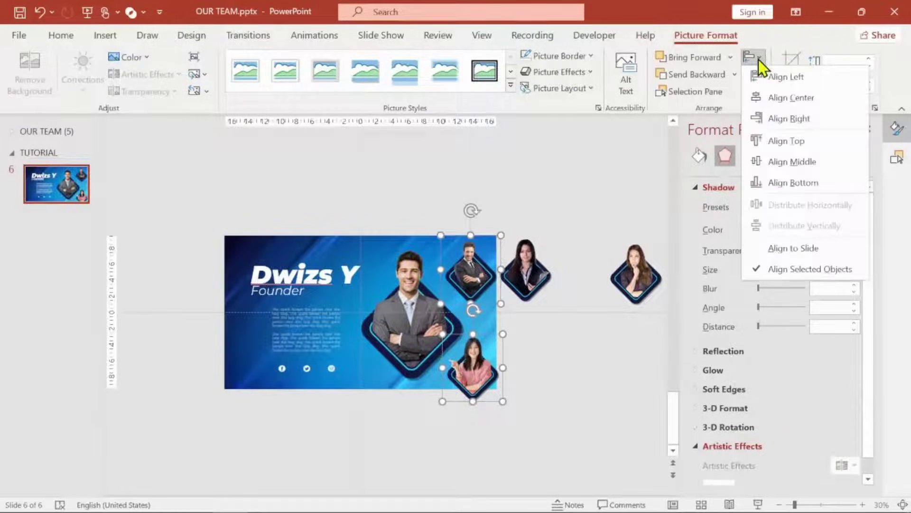
pyautogui.click(754, 85)
pyautogui.click(507, 391)
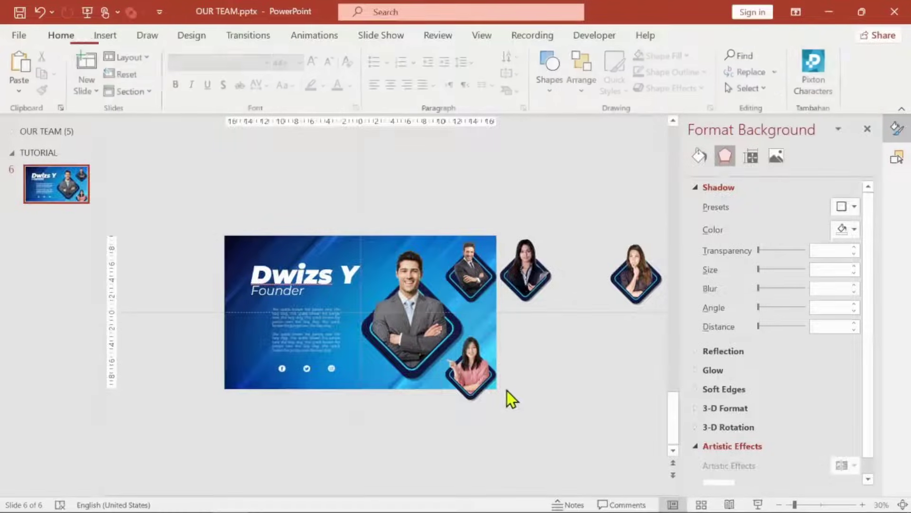
pyautogui.click(474, 380)
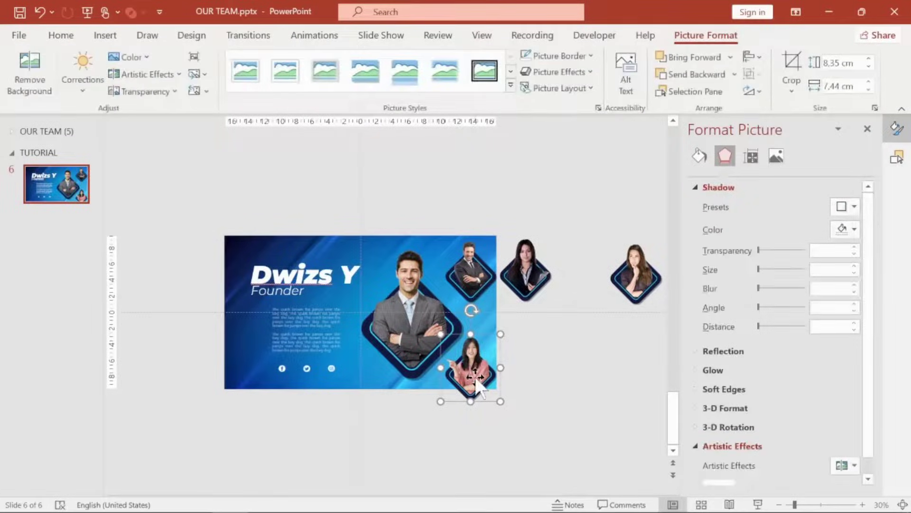
pyautogui.hotkey('ctrl', 'z')
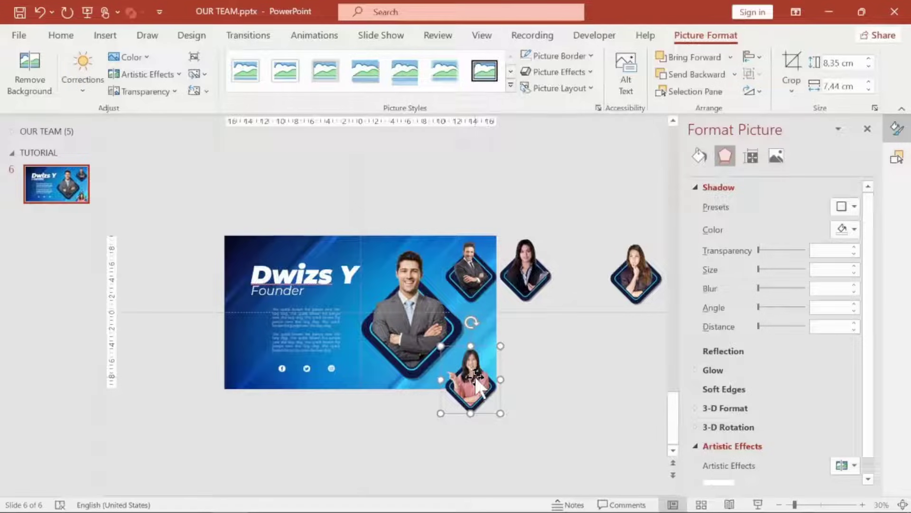
pyautogui.press('Up')
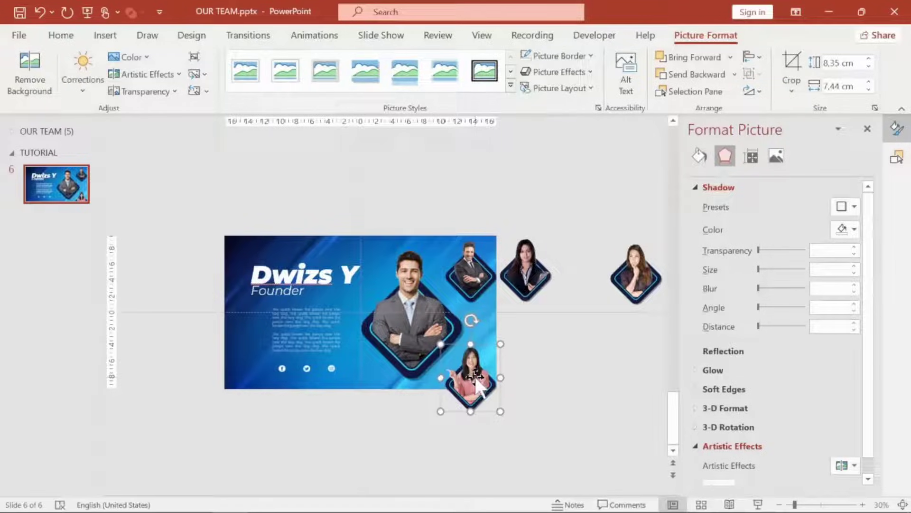
pyautogui.press('Up')
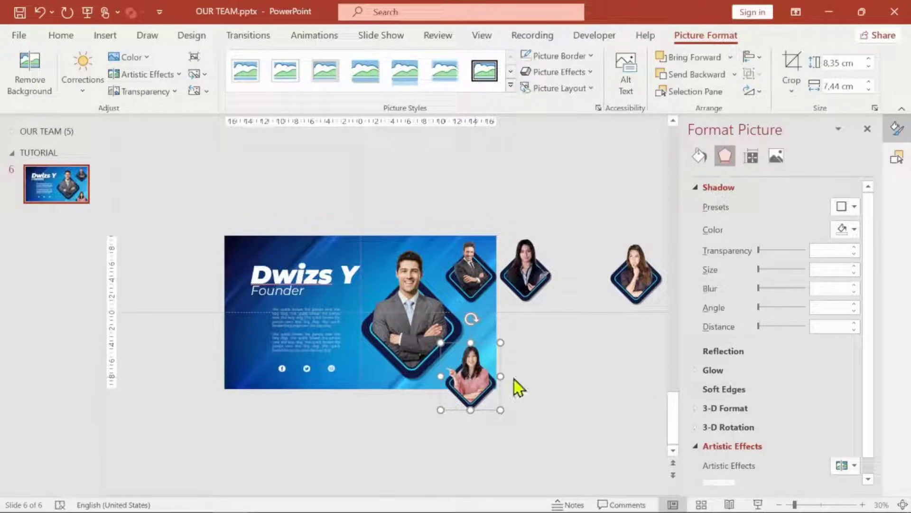
# Move the thinking woman's portrait beside the pink-shirt one and align their bottoms
pyautogui.click(563, 350)
pyautogui.click(630, 281)
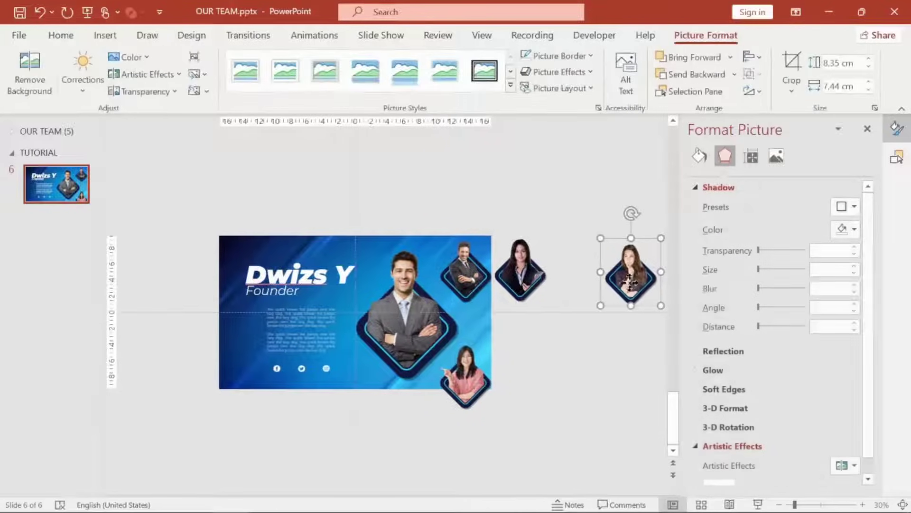
pyautogui.moveTo(631, 281); pyautogui.dragTo(532, 383)
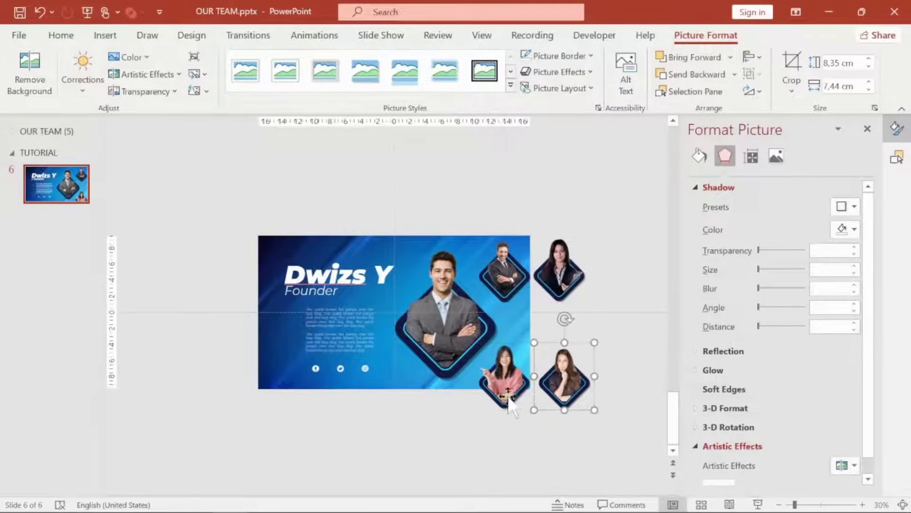
pyautogui.keyDown('shift'); pyautogui.click(510, 386); pyautogui.keyUp('shift')
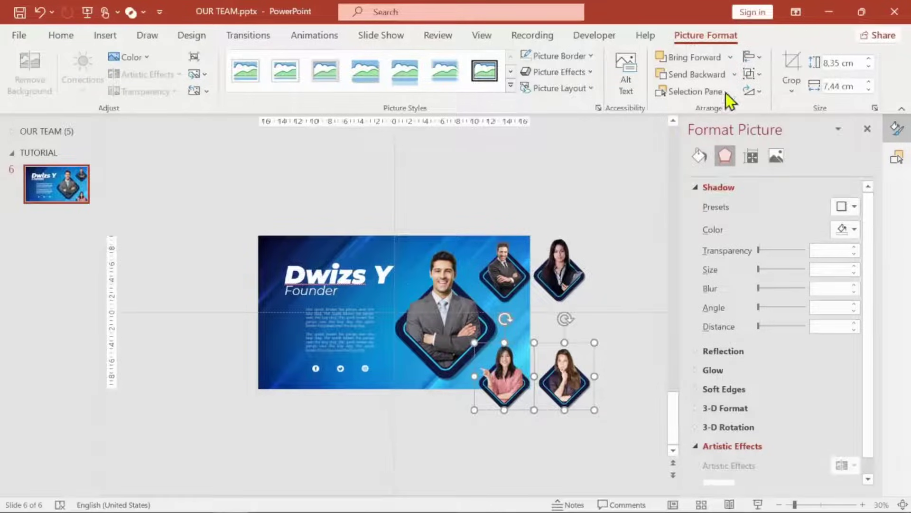
pyautogui.click(756, 64)
pyautogui.click(782, 188)
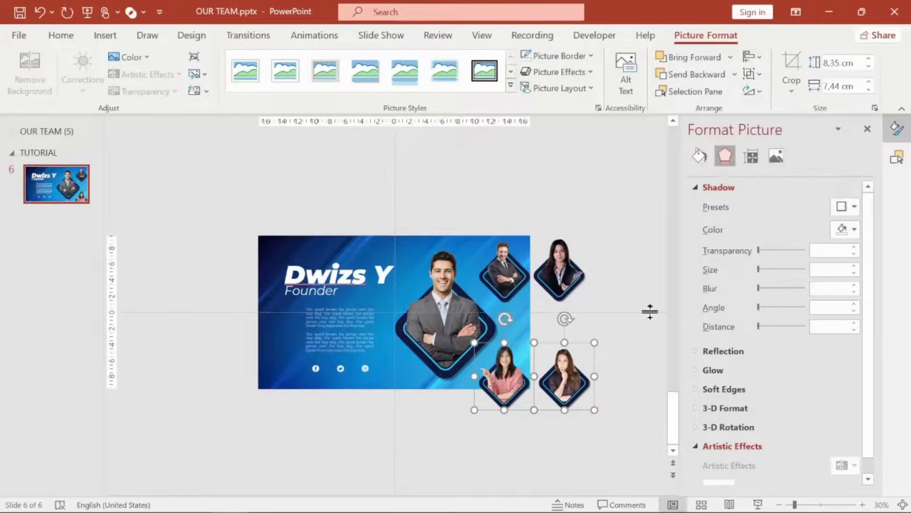
# Left-align the bottom-right portrait with the top-right portrait
pyautogui.click(633, 351)
pyautogui.click(558, 382)
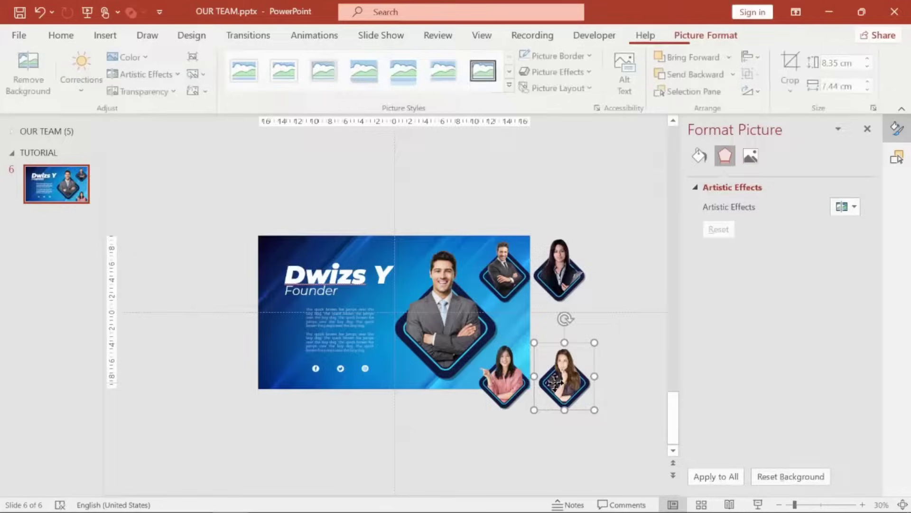
pyautogui.keyDown('shift'); pyautogui.click(561, 266); pyautogui.keyUp('shift')
pyautogui.click(761, 58)
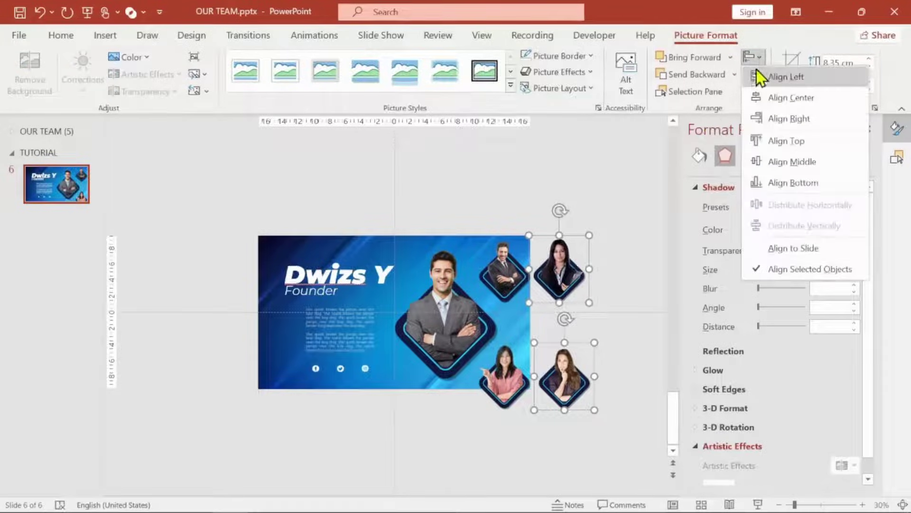
pyautogui.click(758, 76)
pyautogui.click(523, 434)
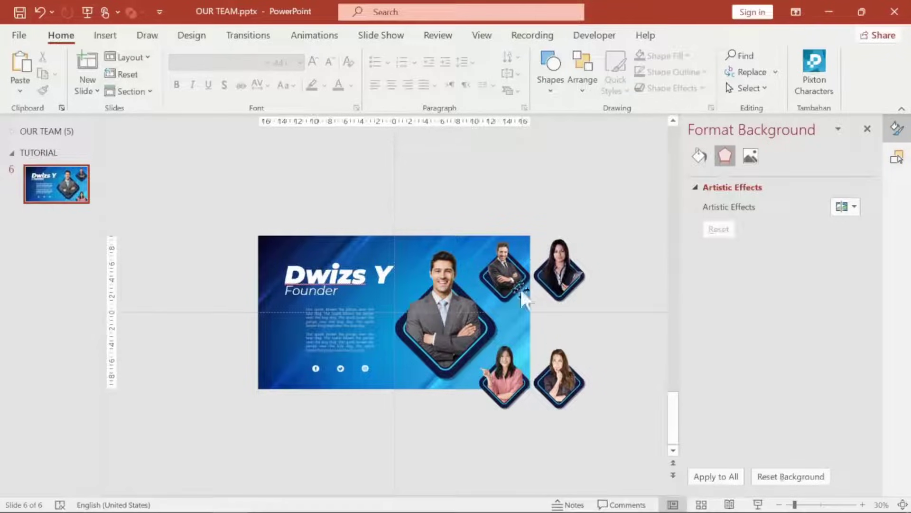
# Select all four small portraits to check the grid, then only the top-left one
pyautogui.click(498, 269)
pyautogui.keyDown('shift'); pyautogui.click(557, 274); pyautogui.keyUp('shift')
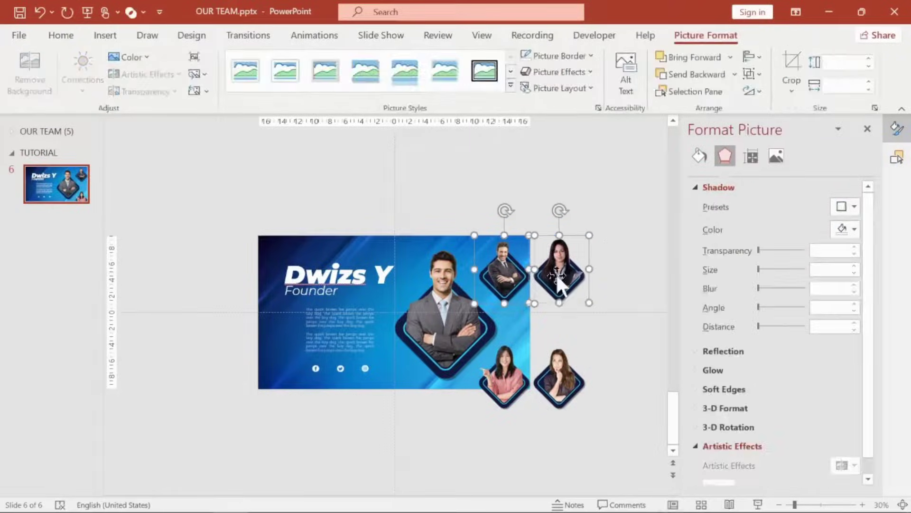
pyautogui.keyDown('shift'); pyautogui.click(512, 396); pyautogui.keyUp('shift')
pyautogui.keyDown('shift'); pyautogui.click(567, 394); pyautogui.keyUp('shift')
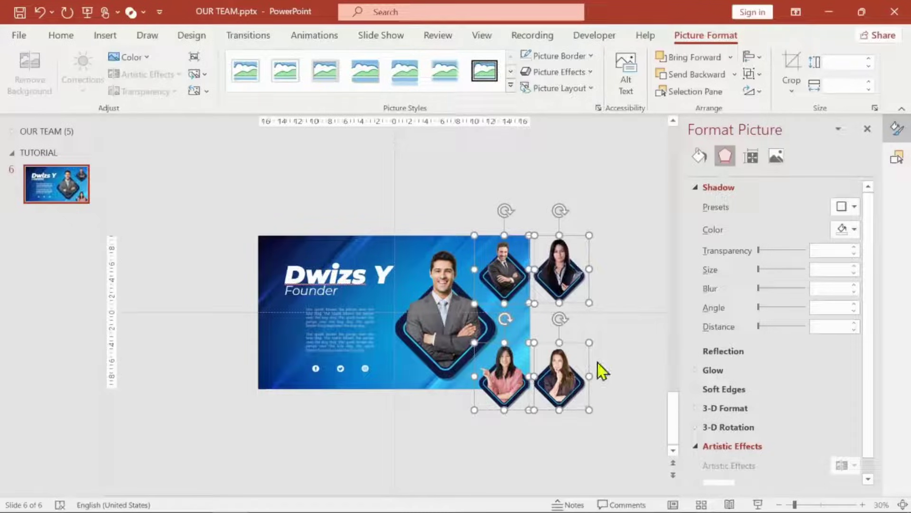
pyautogui.click(656, 266)
pyautogui.click(511, 275)
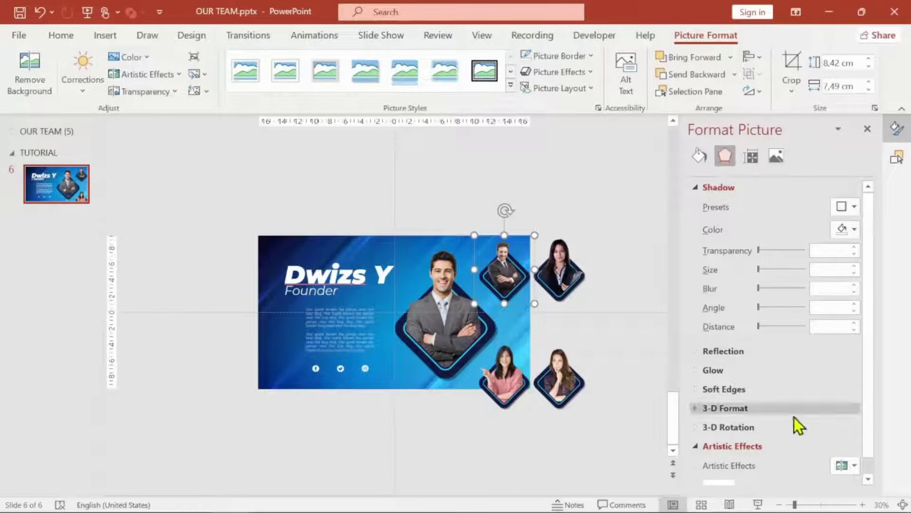
# Apply the Blur artistic effect to the top-left portrait with radius 100
pyautogui.click(697, 188)
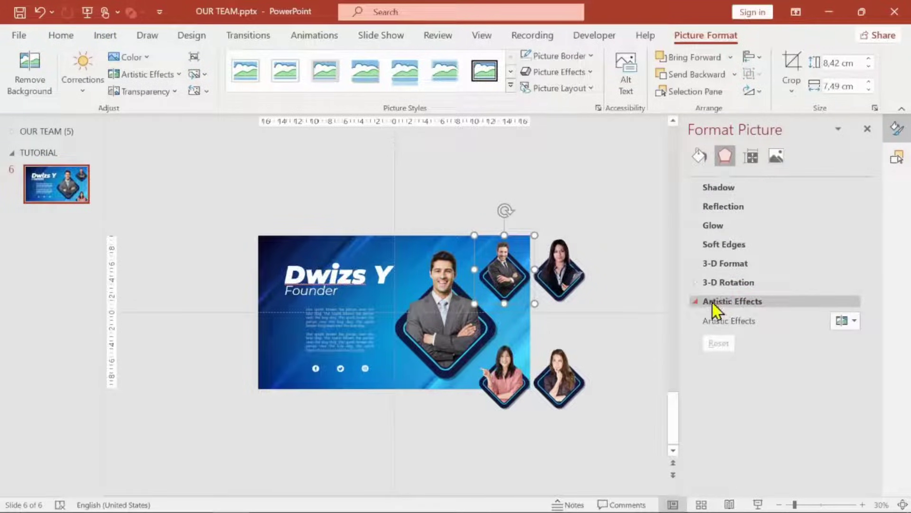
pyautogui.click(709, 301)
pyautogui.click(700, 299)
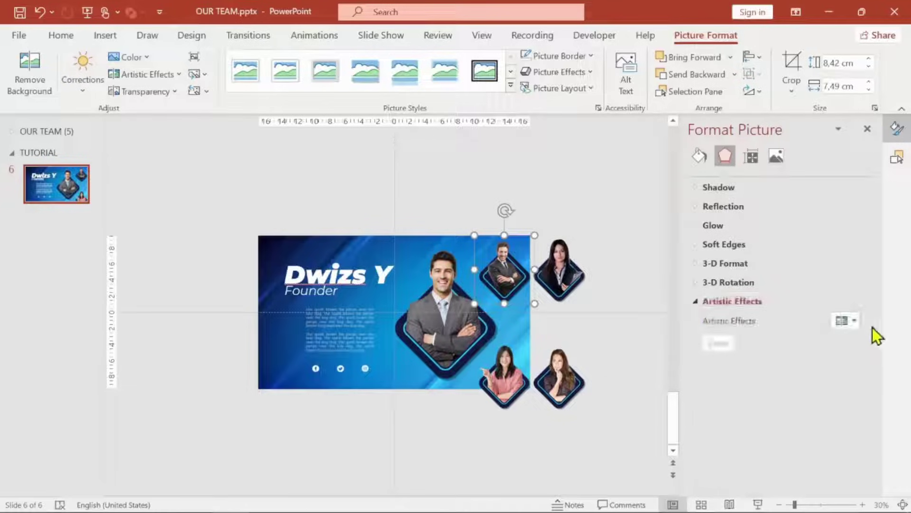
pyautogui.click(855, 321)
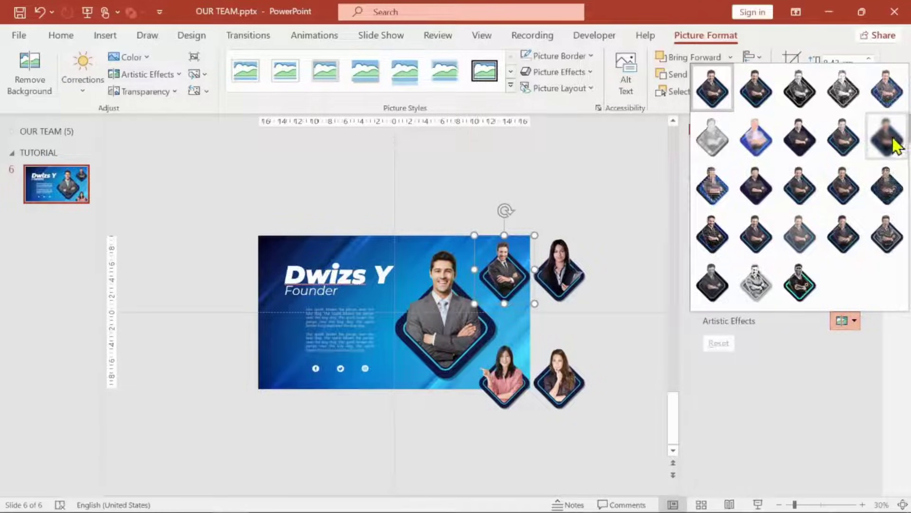
pyautogui.click(886, 140)
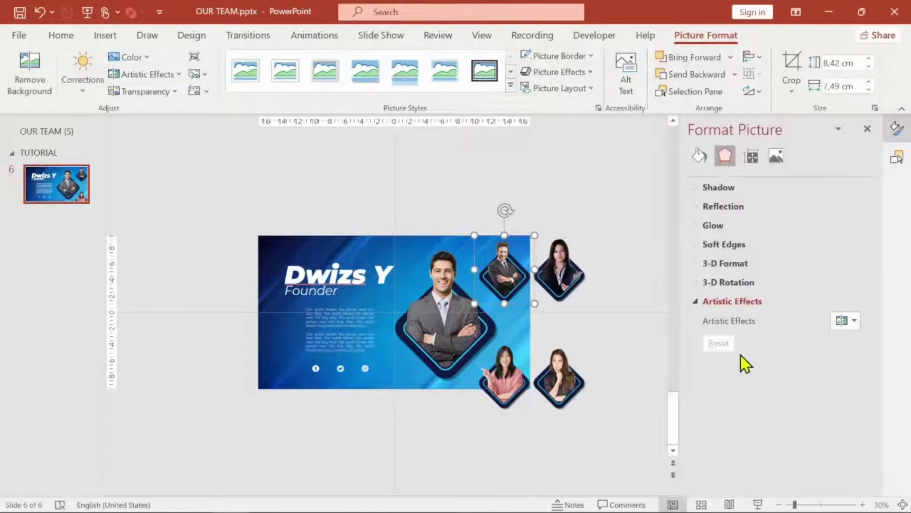
pyautogui.click(831, 342)
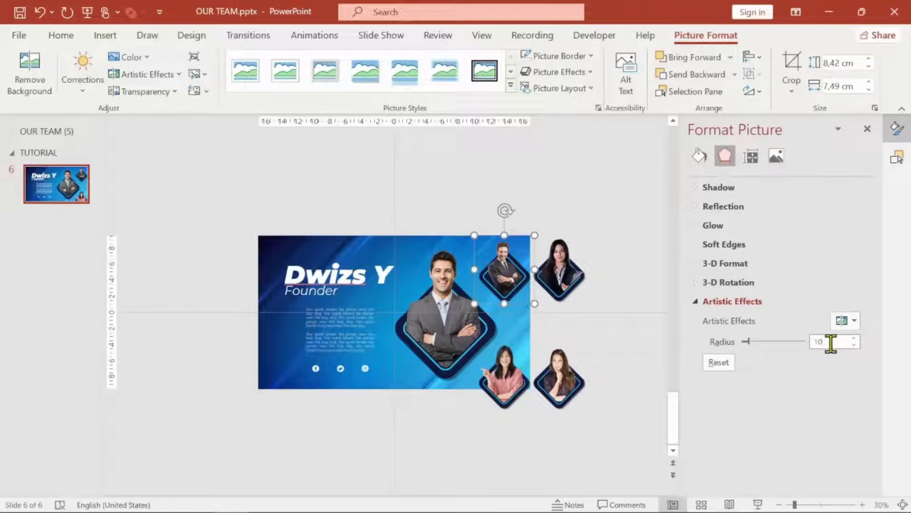
pyautogui.write('0')
pyautogui.press('Return')
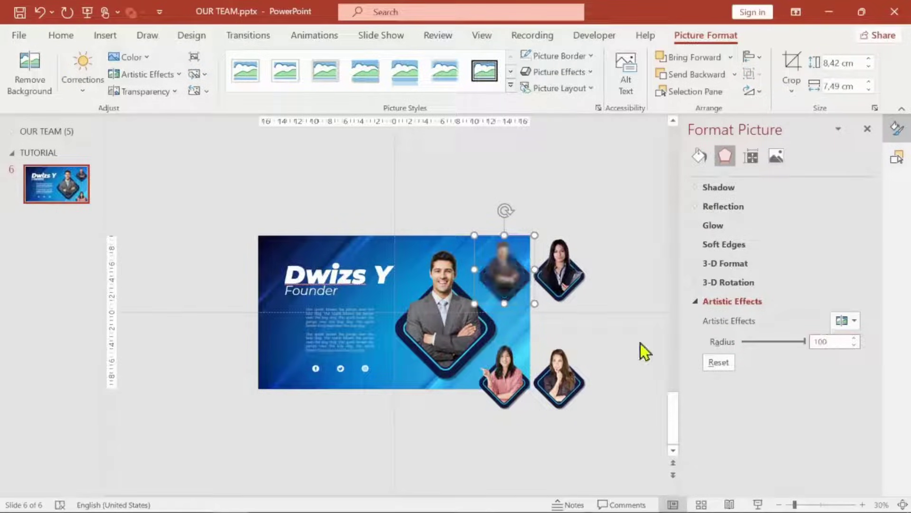
# Apply Blur to the top-right woman's portrait and enter radius 100
pyautogui.click(553, 281)
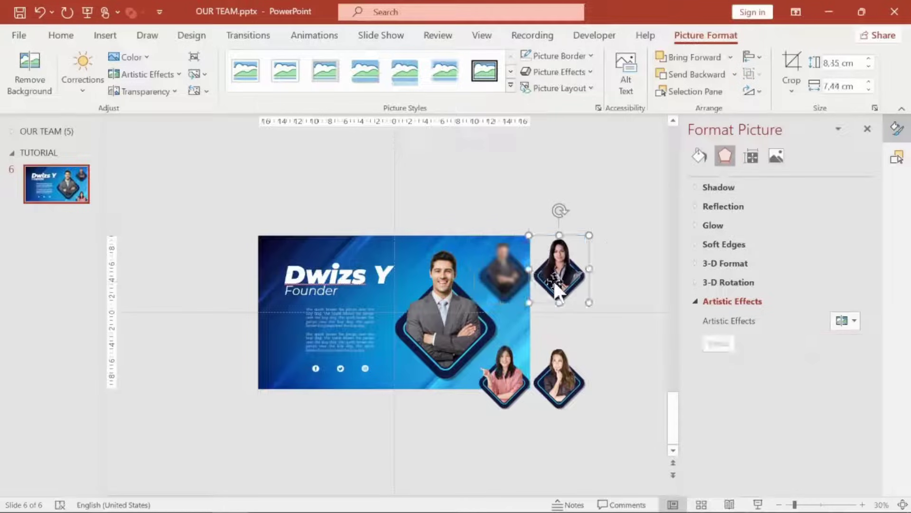
pyautogui.click(857, 323)
pyautogui.click(896, 147)
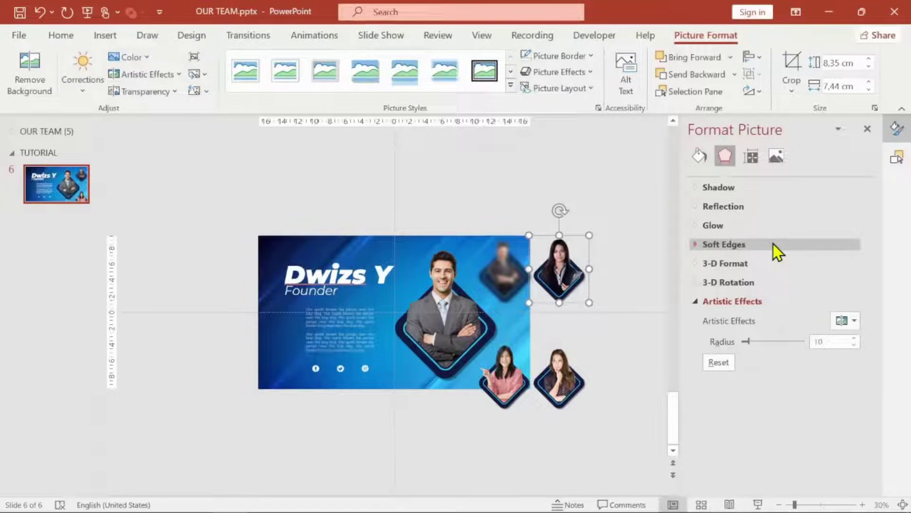
pyautogui.click(837, 342)
pyautogui.write('0')
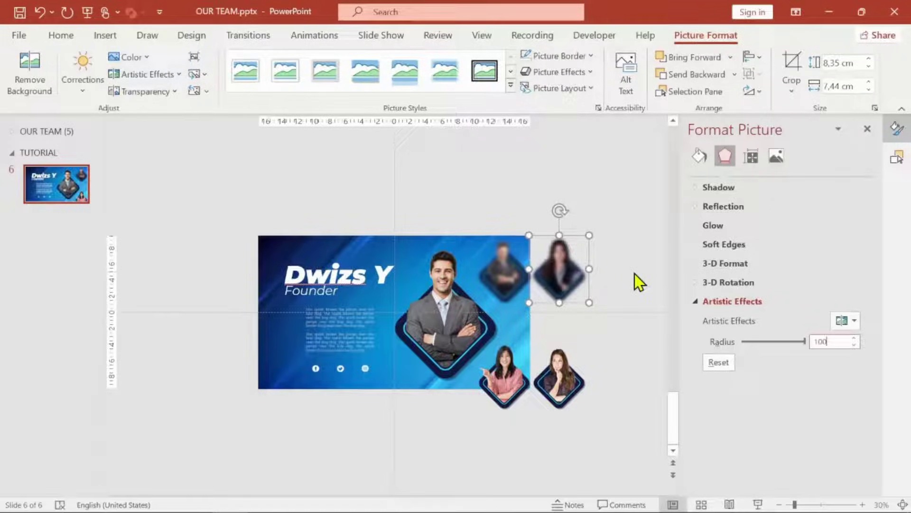
pyautogui.click(505, 393)
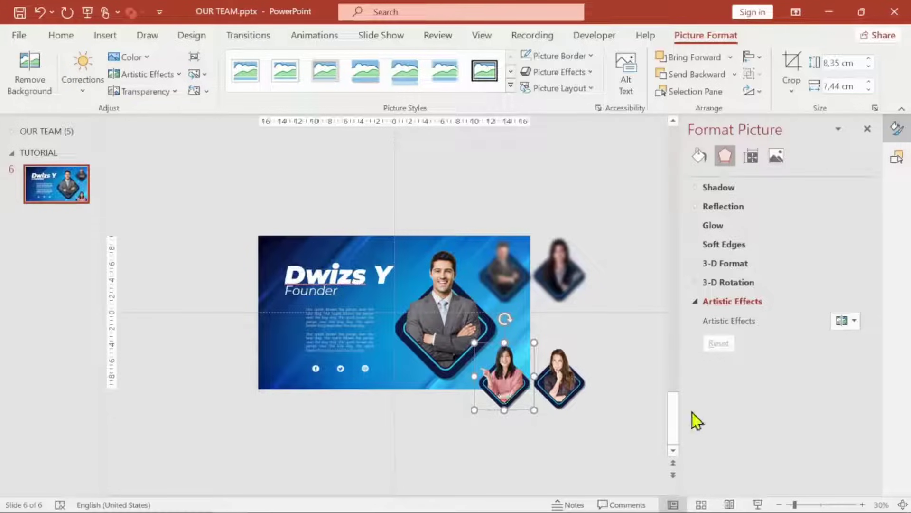
# Blur the pink-shirt and thinking-woman portraits, each with radius 100
pyautogui.click(854, 324)
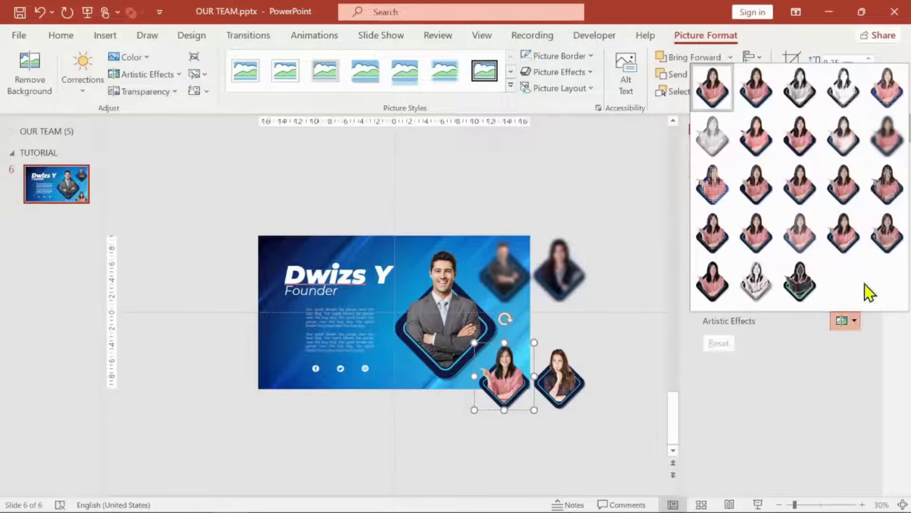
pyautogui.press('Escape')
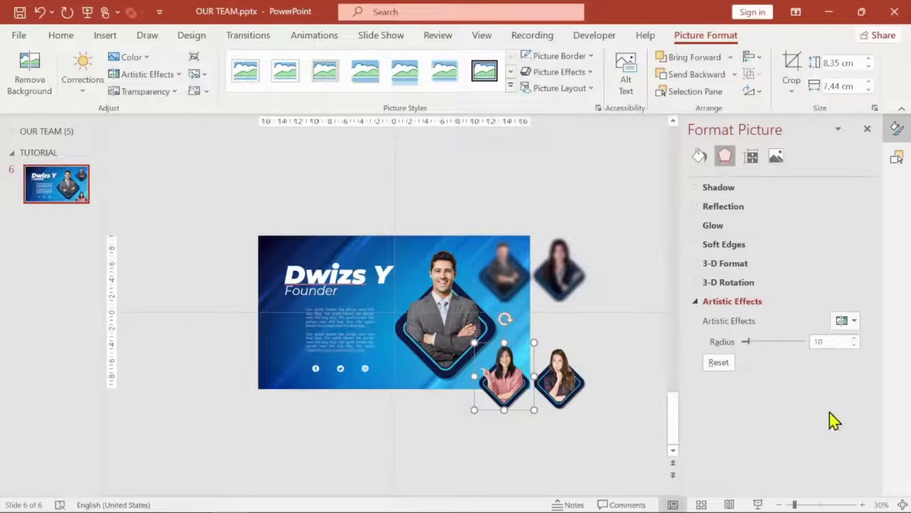
pyautogui.write('0')
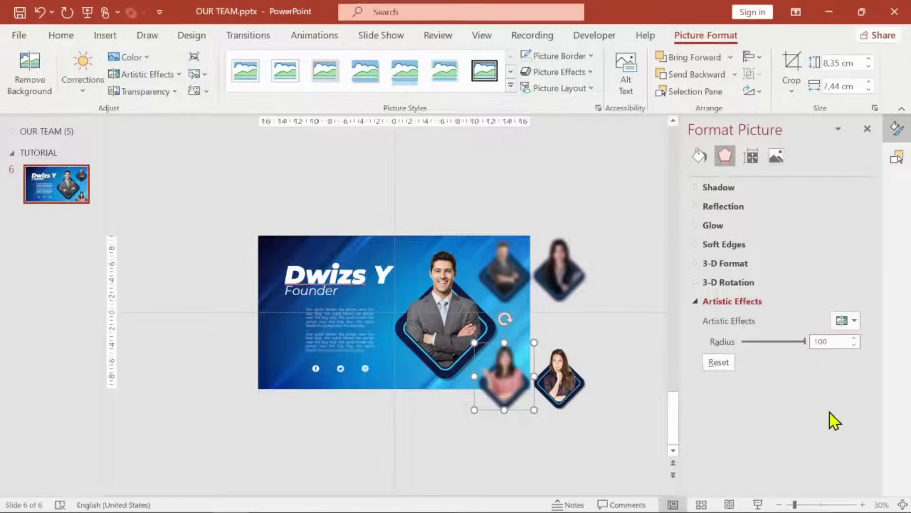
pyautogui.click(562, 399)
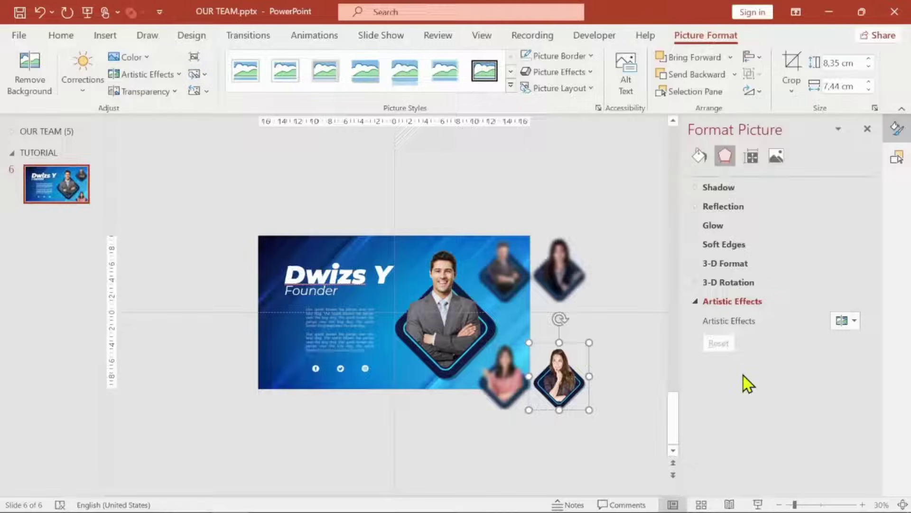
pyautogui.click(855, 323)
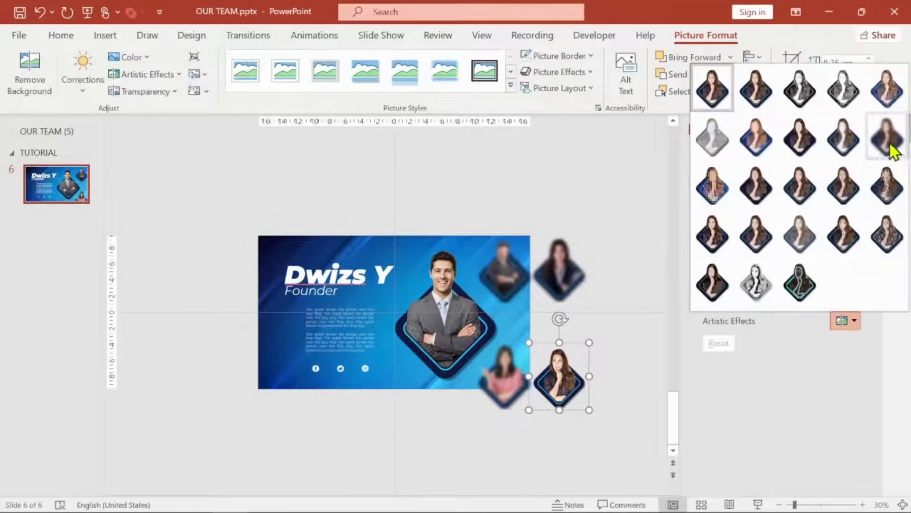
pyautogui.click(895, 151)
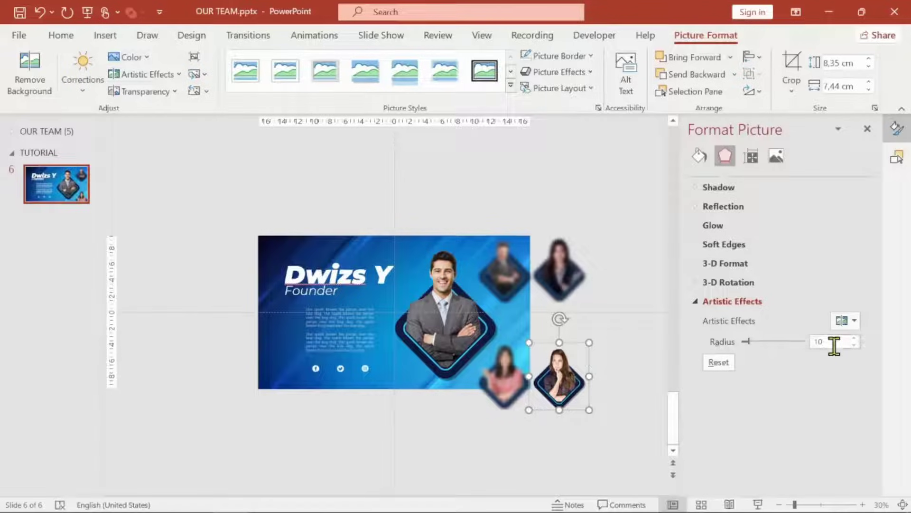
pyautogui.click(834, 343)
pyautogui.write('0')
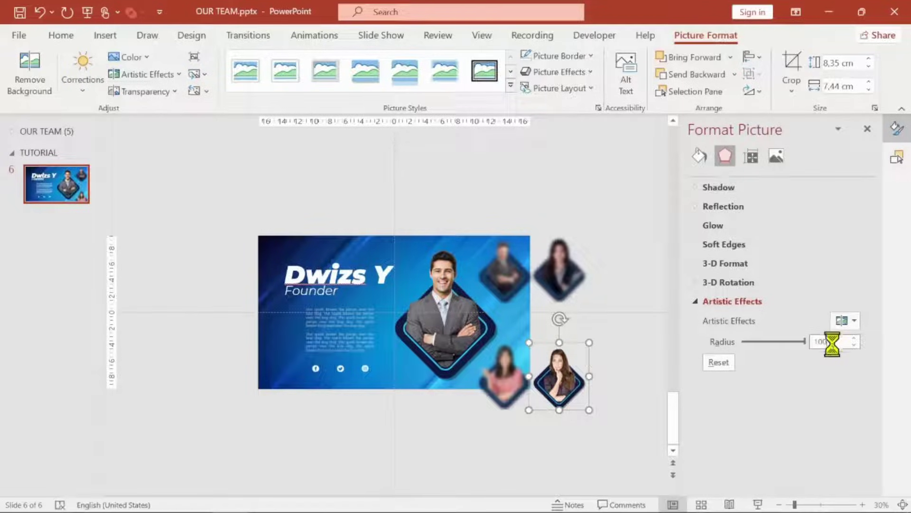
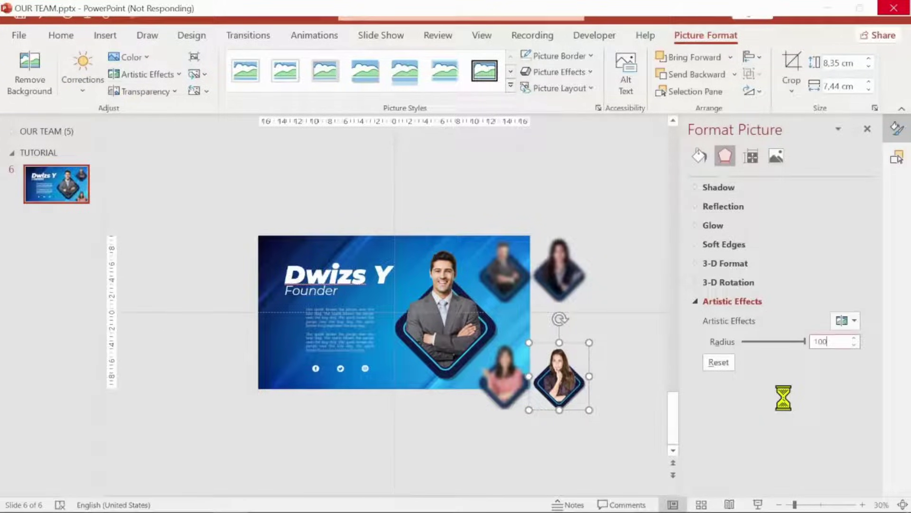
# Deselect the picture and duplicate slide 6 from its thumbnail menu, creating slide 7
pyautogui.click(573, 440)
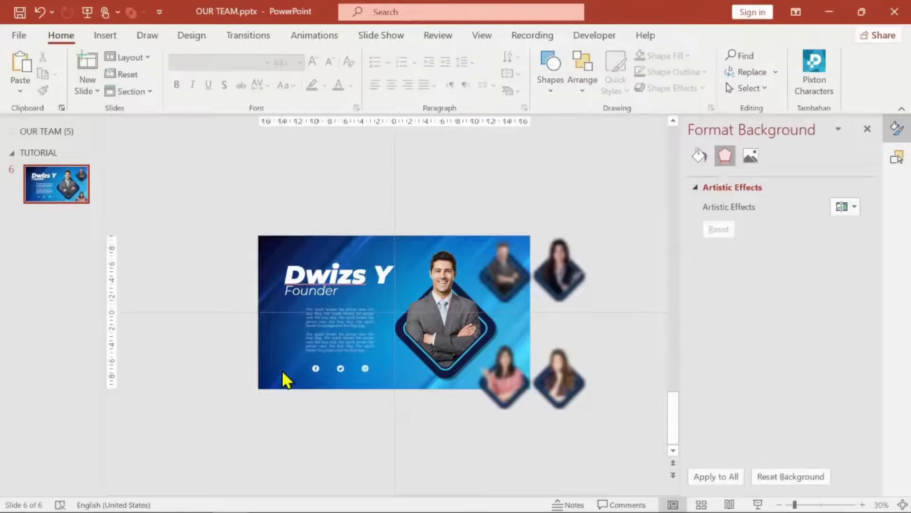
pyautogui.rightClick(72, 191)
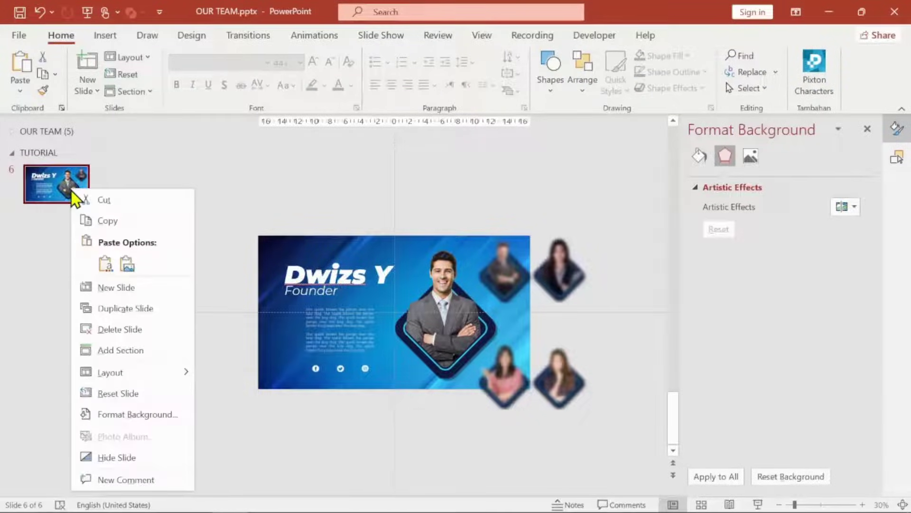
pyautogui.click(149, 308)
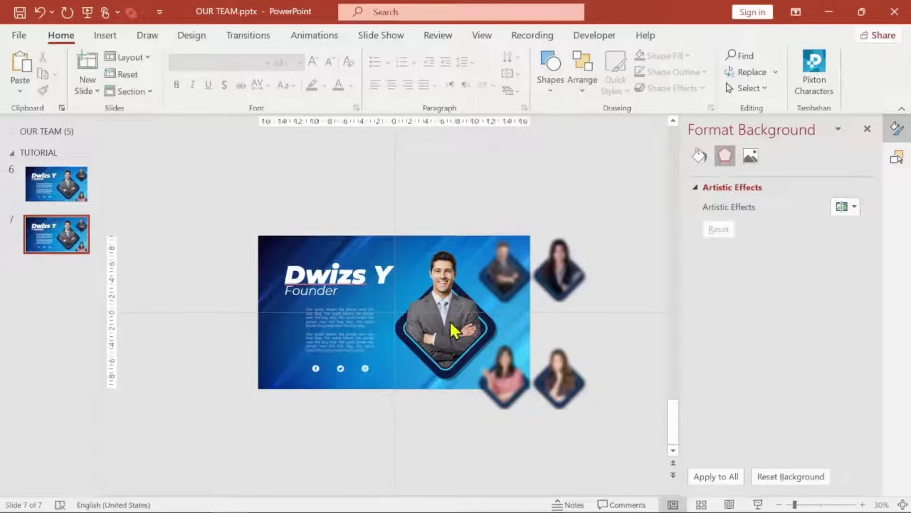
# Scale the founder's portrait on slide 7 to 50% height
pyautogui.click(448, 358)
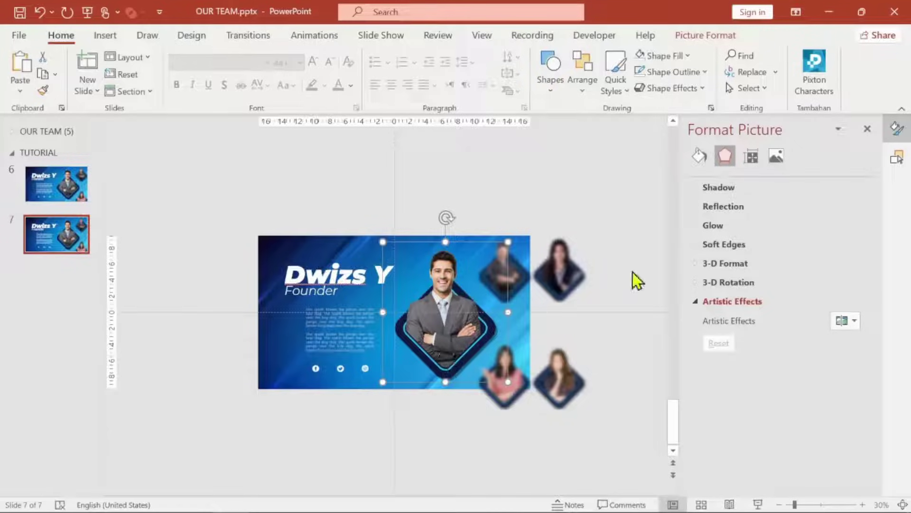
pyautogui.click(751, 156)
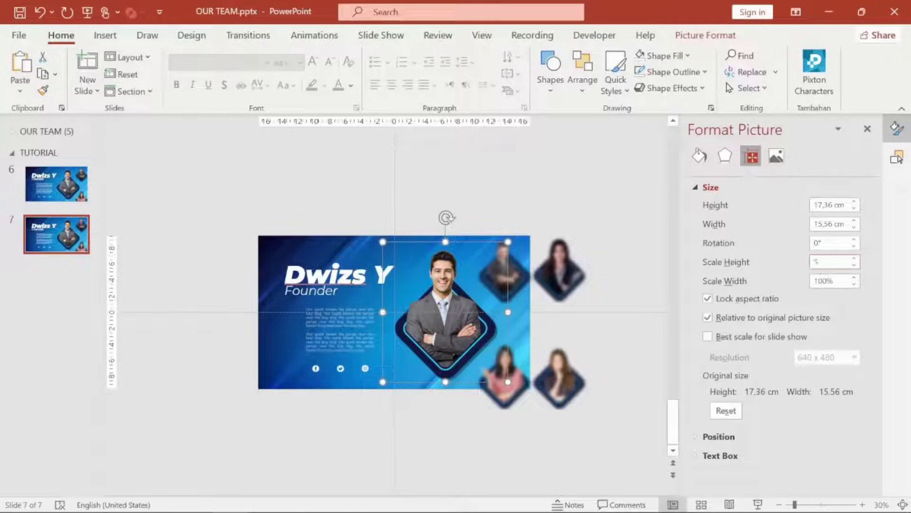
pyautogui.write('50')
pyautogui.press('Return')
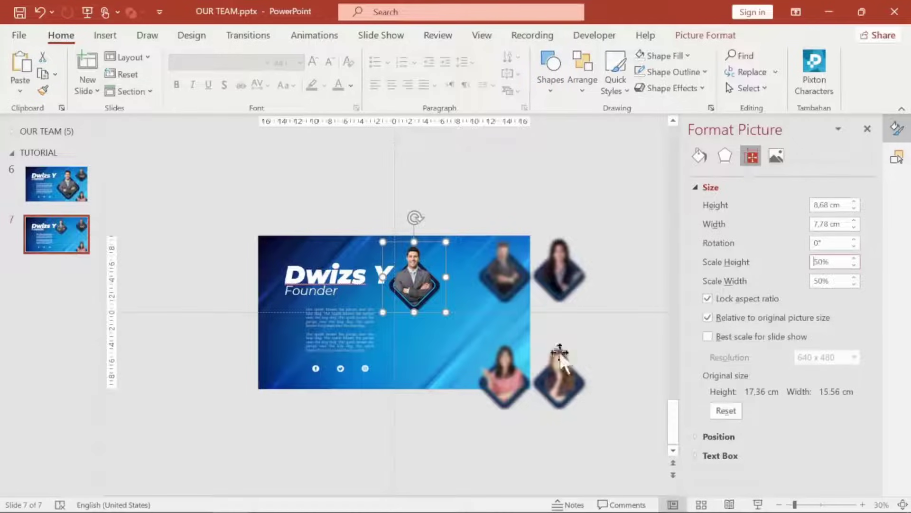
# Scale the small blurred man's portrait up to 100%
pyautogui.click(502, 280)
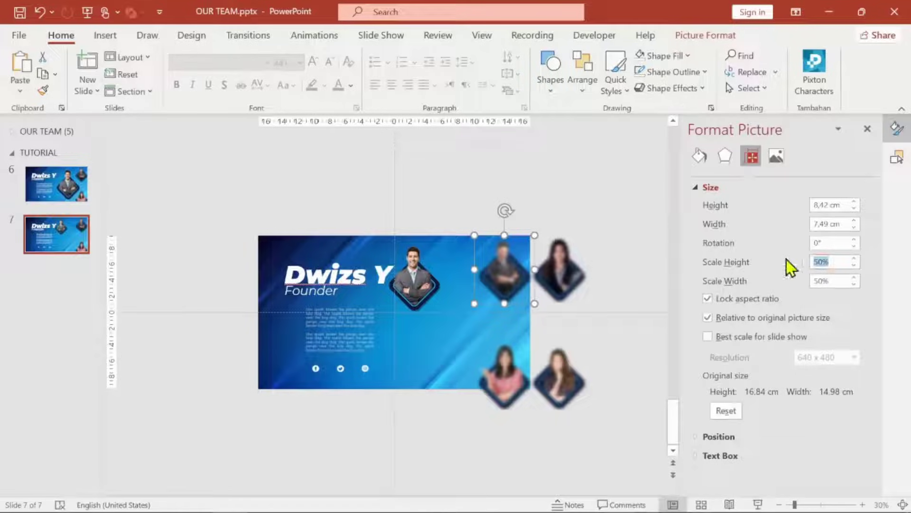
pyautogui.write('100')
pyautogui.press('Return')
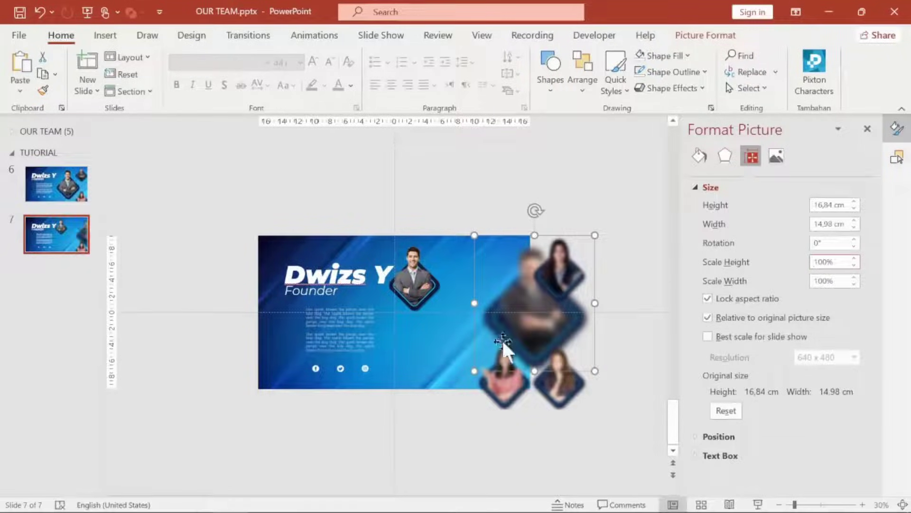
# Align the enlarged portrait to the slide's middle, nudge it left, and clear its blur effect
pyautogui.click(726, 39)
pyautogui.click(752, 57)
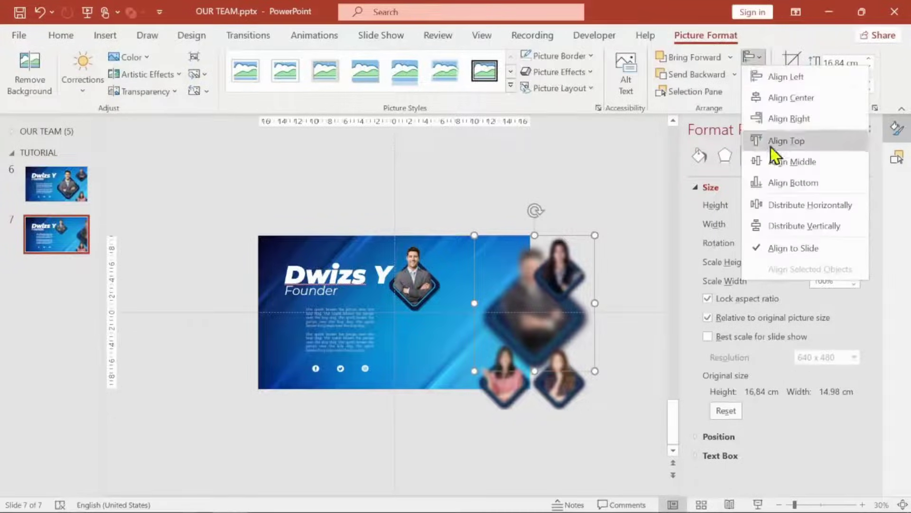
pyautogui.click(769, 160)
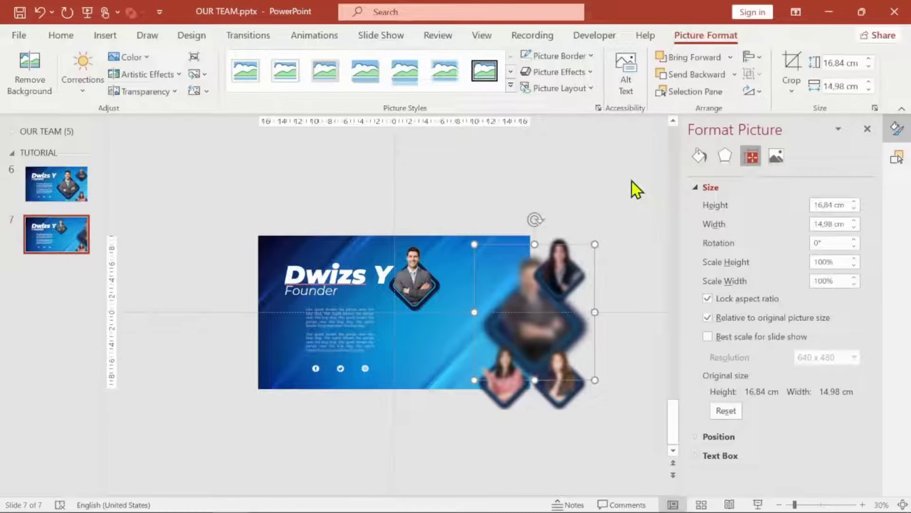
pyautogui.press('Left')
pyautogui.press('Left')
pyautogui.press('Left')
pyautogui.press('Left')
pyautogui.press('Left')
pyautogui.press('Left')
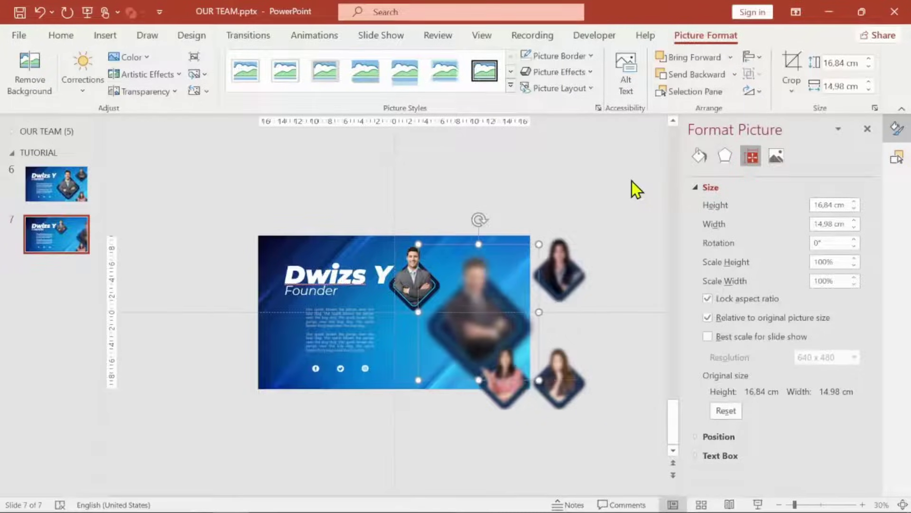
pyautogui.press('Left')
pyautogui.press('Left')
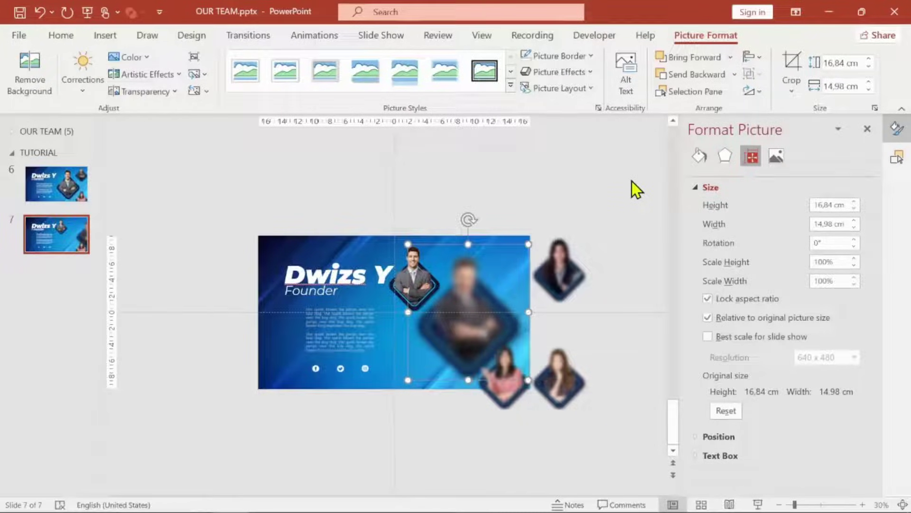
pyautogui.press('Left')
pyautogui.press('Left')
pyautogui.press('Left')
pyautogui.press('Left')
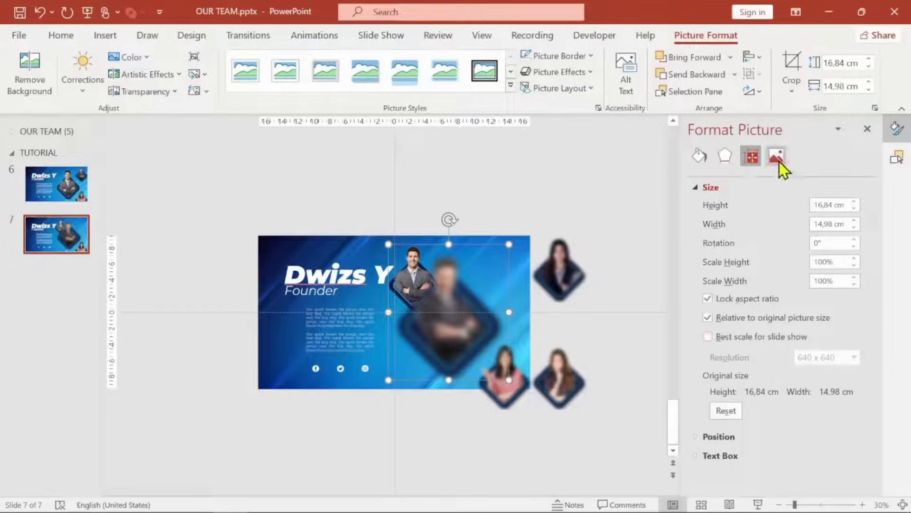
pyautogui.click(726, 154)
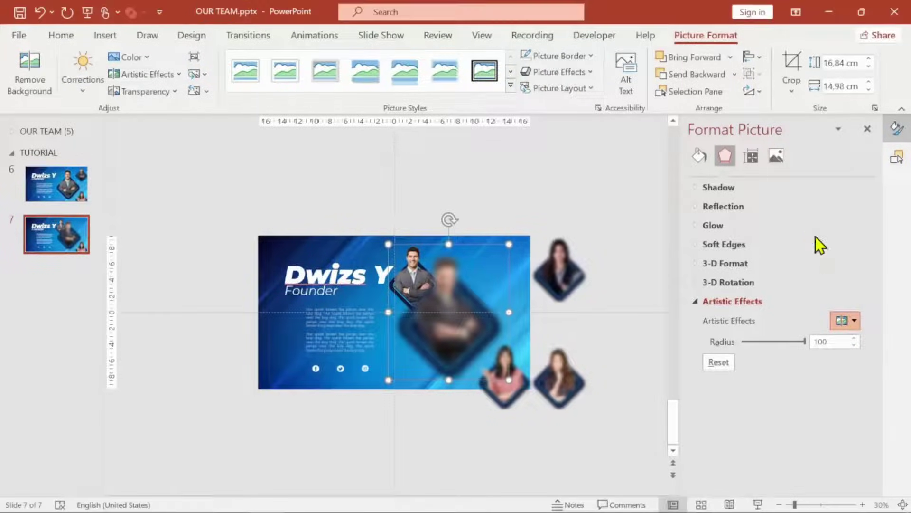
pyautogui.click(711, 98)
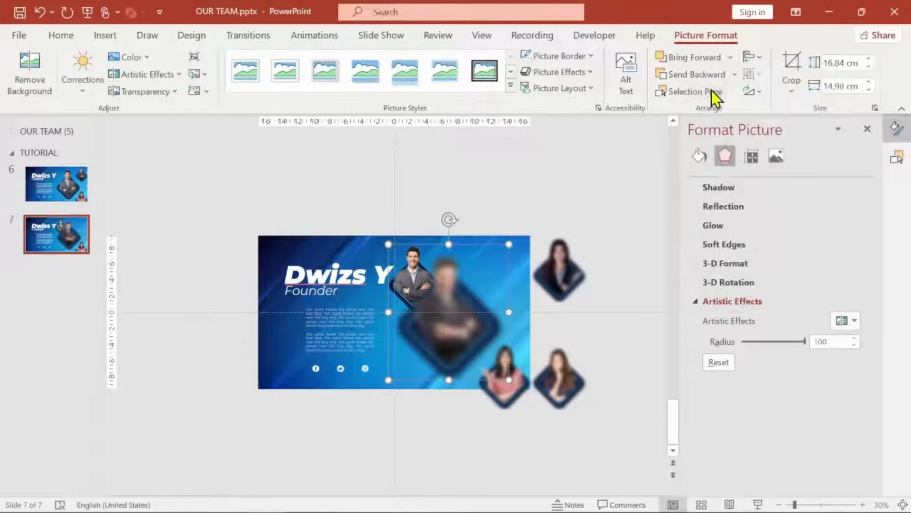
# Left-align the top-right and bottom-left women's portraits
pyautogui.click(606, 349)
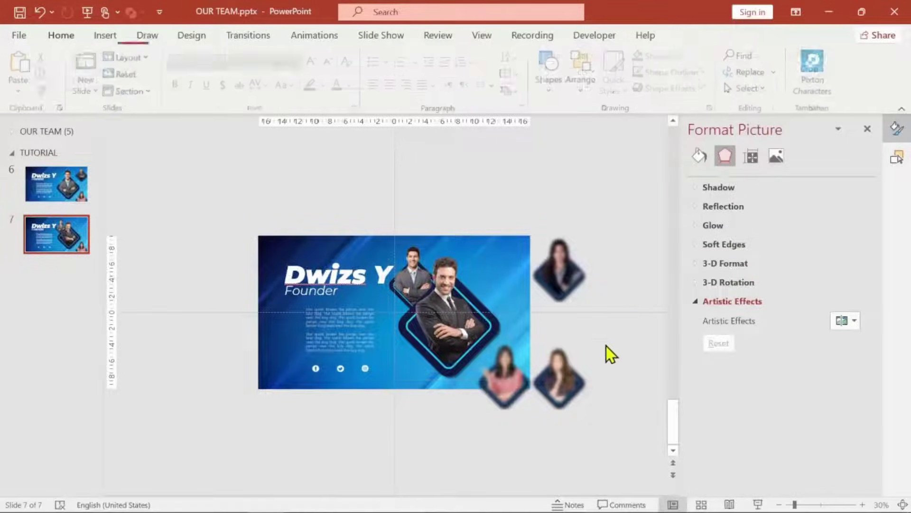
pyautogui.click(555, 289)
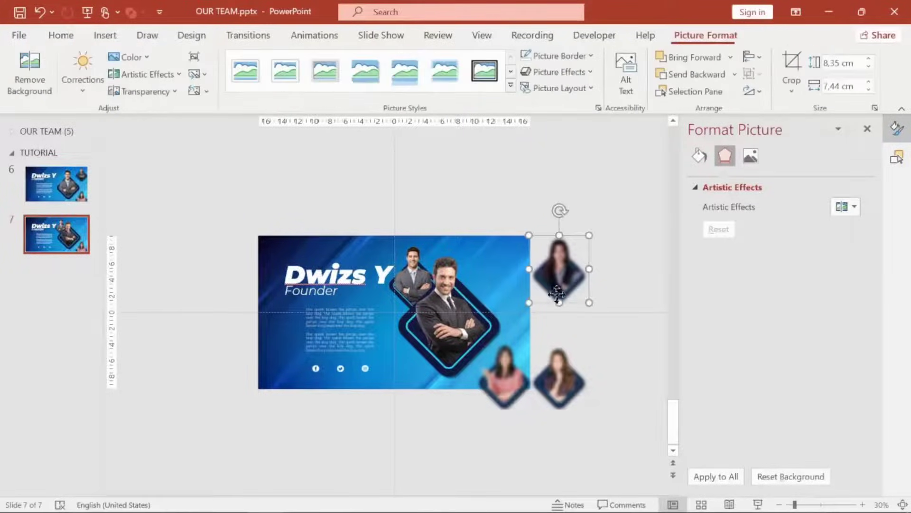
pyautogui.keyDown('shift'); pyautogui.click(499, 384); pyautogui.keyUp('shift')
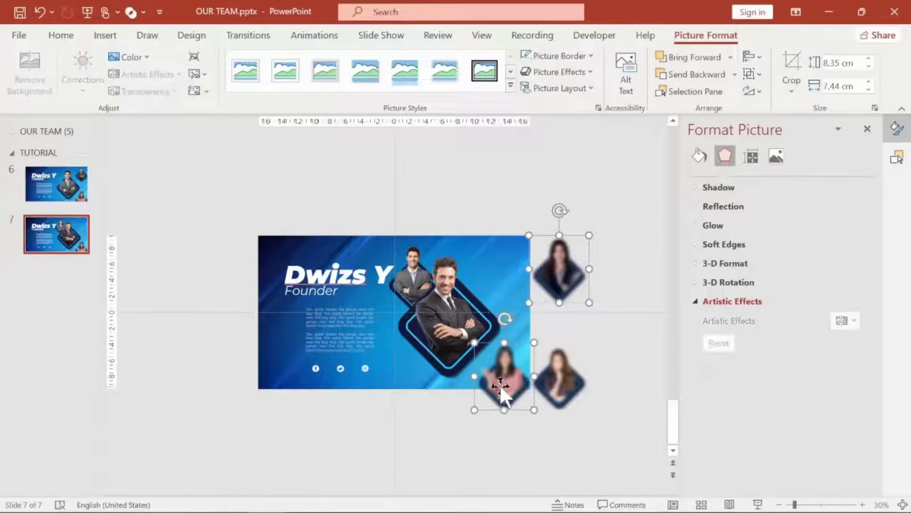
pyautogui.click(750, 59)
pyautogui.click(779, 76)
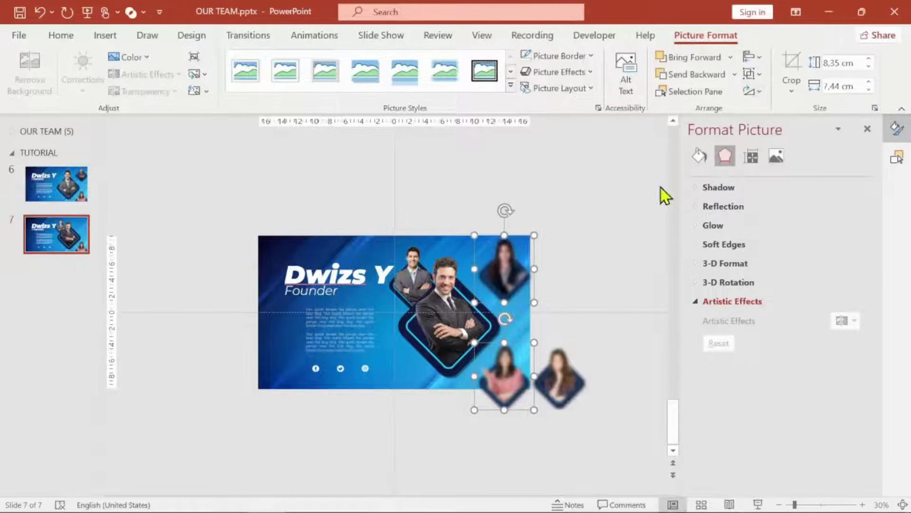
pyautogui.click(601, 229)
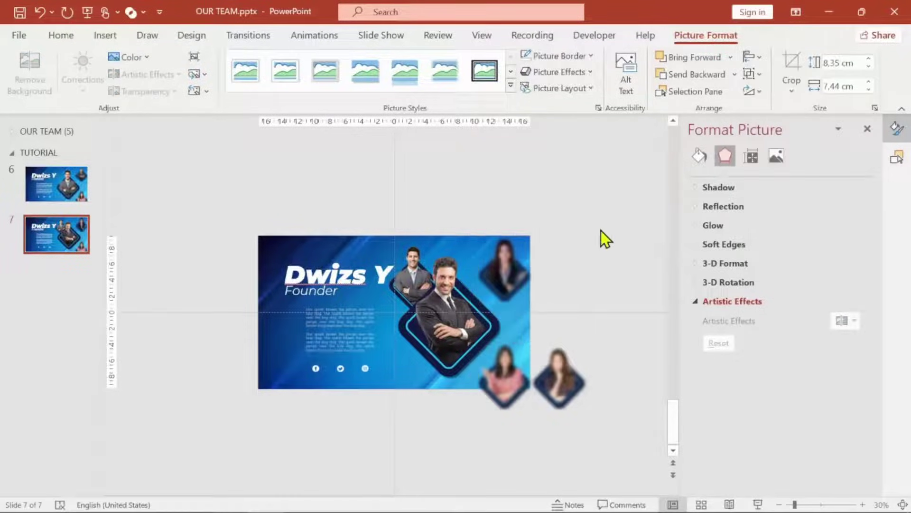
# Top-align the bottom-right woman's portrait with the upper-right one
pyautogui.click(561, 384)
pyautogui.keyDown('shift'); pyautogui.click(515, 283); pyautogui.keyUp('shift')
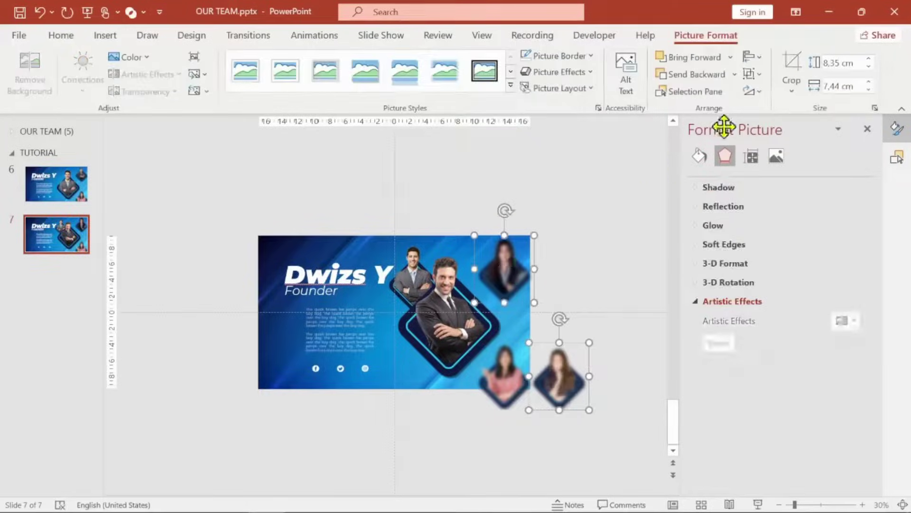
pyautogui.click(760, 58)
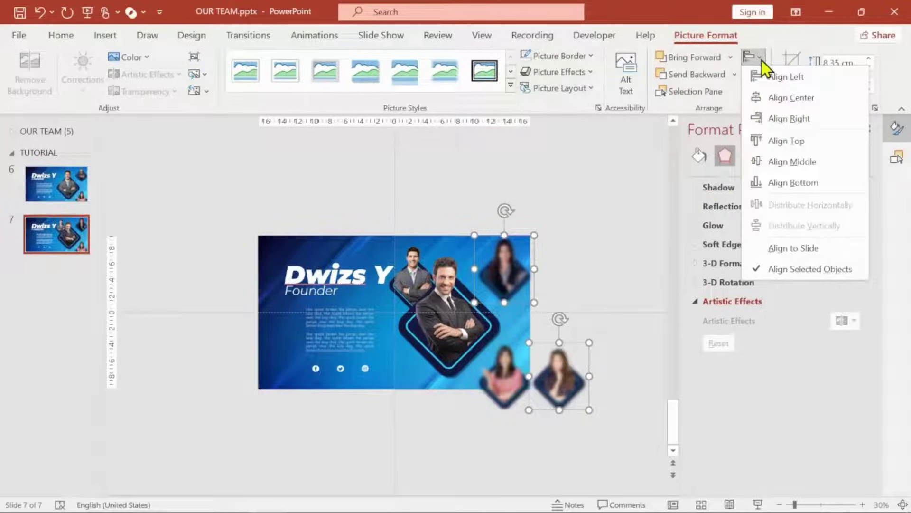
pyautogui.click(765, 144)
pyautogui.click(624, 268)
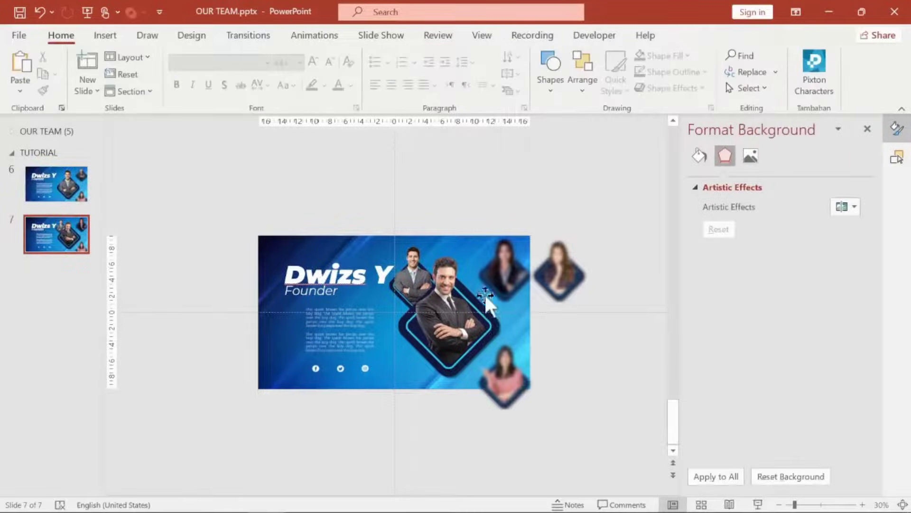
# Right-align the lower woman's portrait with the upper-right one in a single column
pyautogui.click(500, 367)
pyautogui.keyDown('shift'); pyautogui.click(565, 270); pyautogui.keyUp('shift')
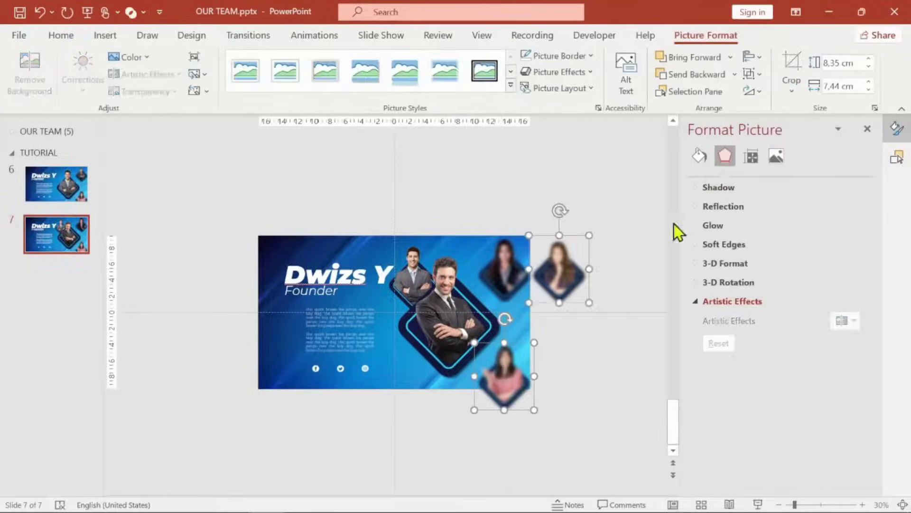
pyautogui.click(759, 58)
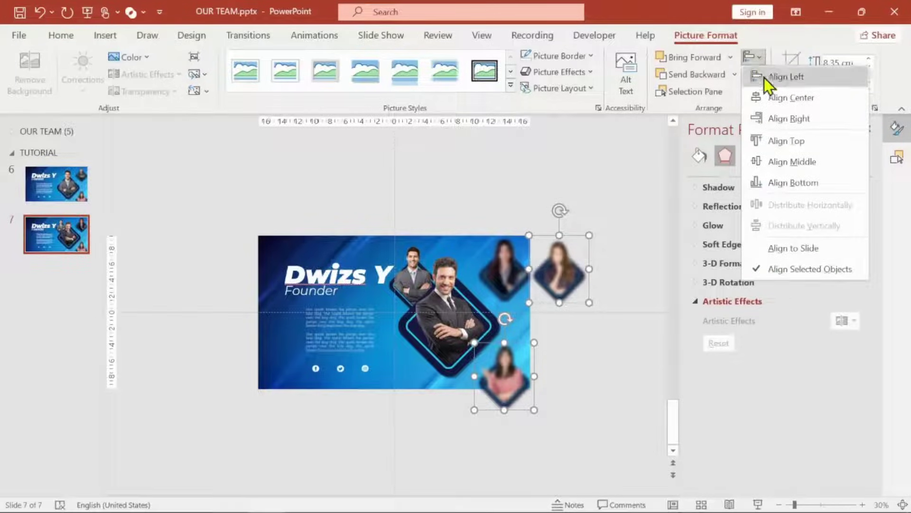
pyautogui.click(772, 125)
pyautogui.click(616, 380)
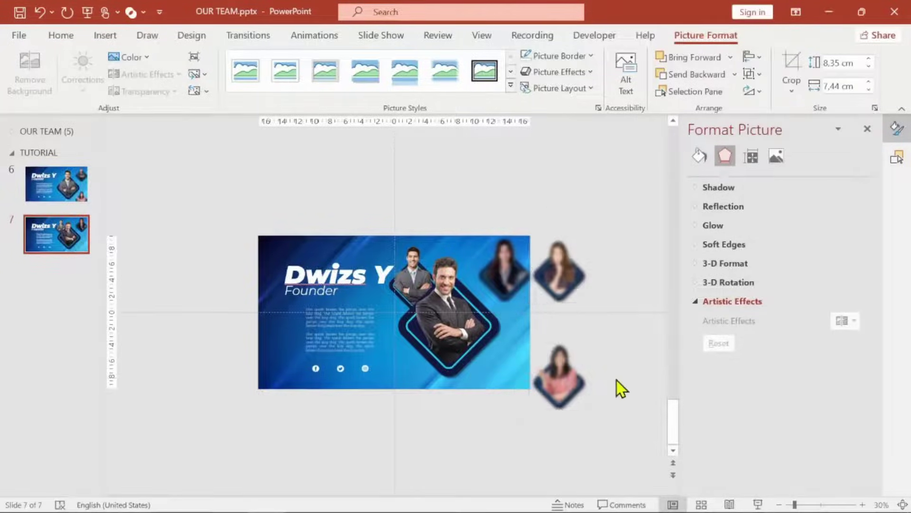
pyautogui.click(415, 272)
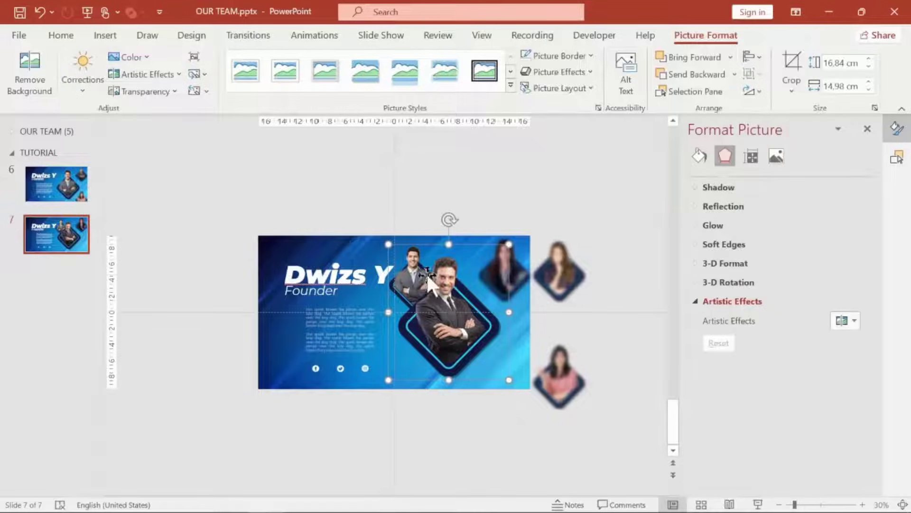
pyautogui.click(571, 207)
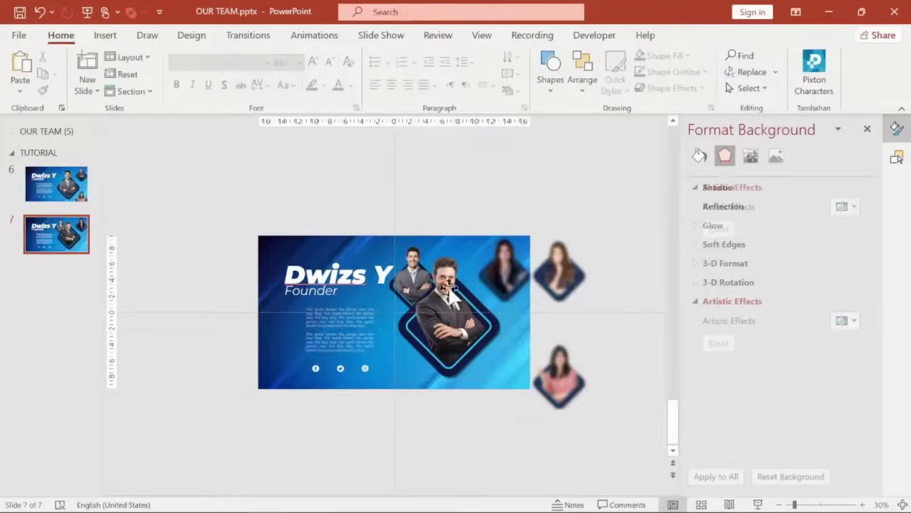
# Using the Selection Pane, bottom-align the small man's portrait with the bottom woman's portrait
pyautogui.click(896, 157)
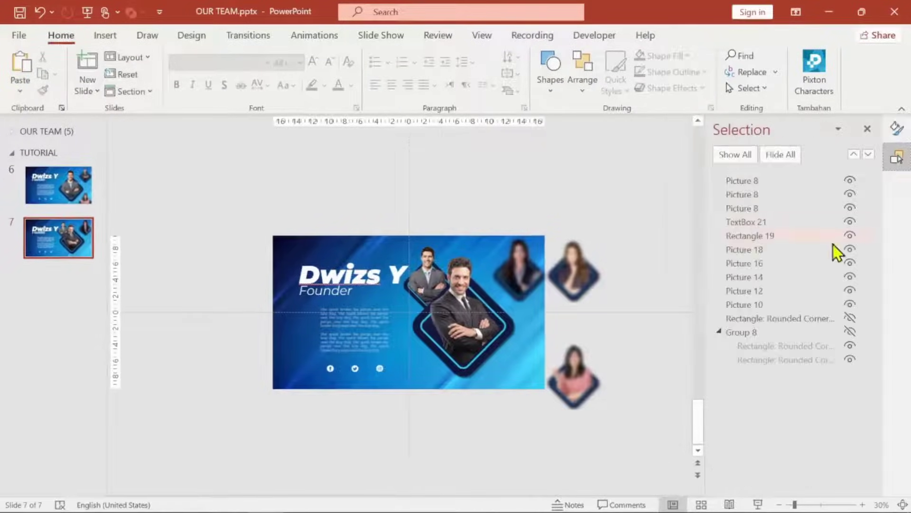
pyautogui.click(482, 320)
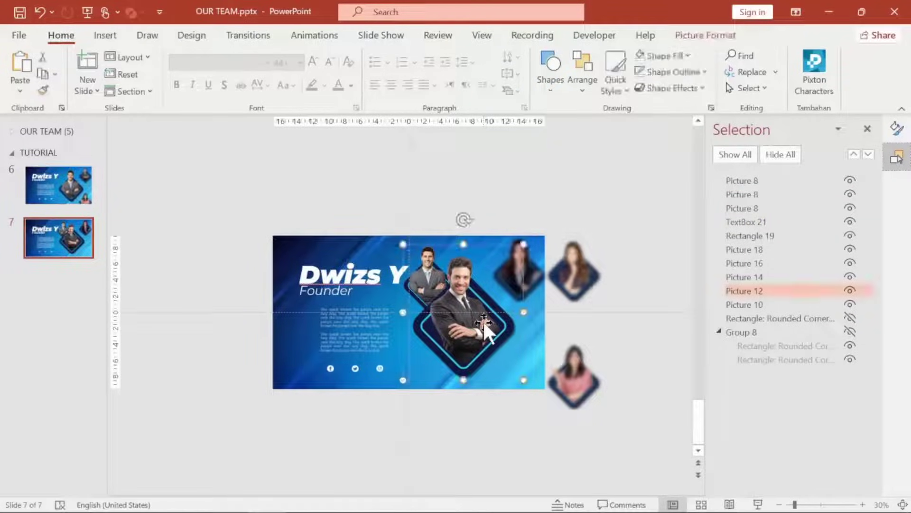
pyautogui.click(745, 305)
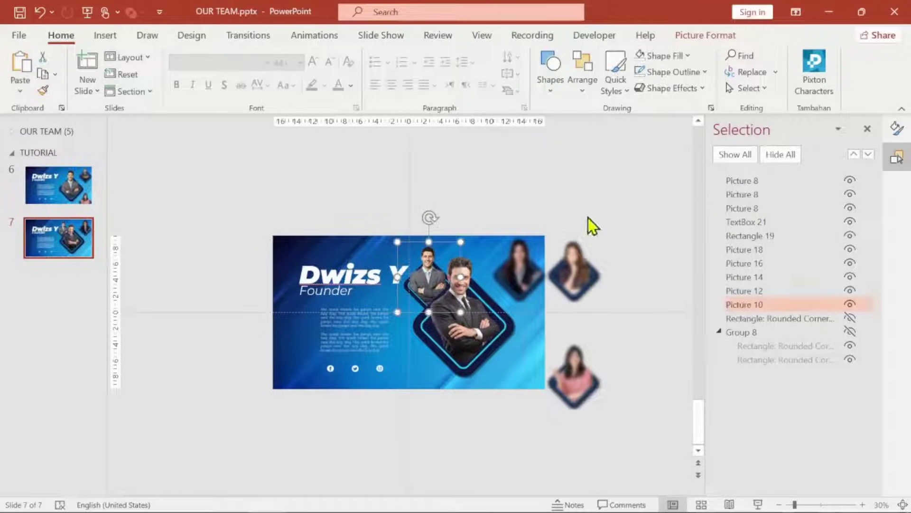
pyautogui.keyDown('shift'); pyautogui.click(520, 243); pyautogui.keyUp('shift')
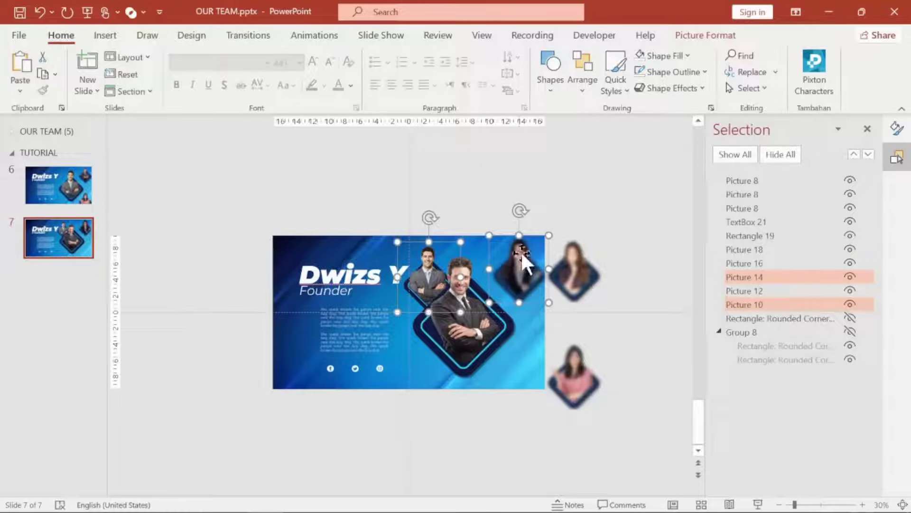
pyautogui.keyDown('shift'); pyautogui.click(521, 251); pyautogui.keyUp('shift')
pyautogui.keyDown('shift'); pyautogui.click(574, 344); pyautogui.keyUp('shift')
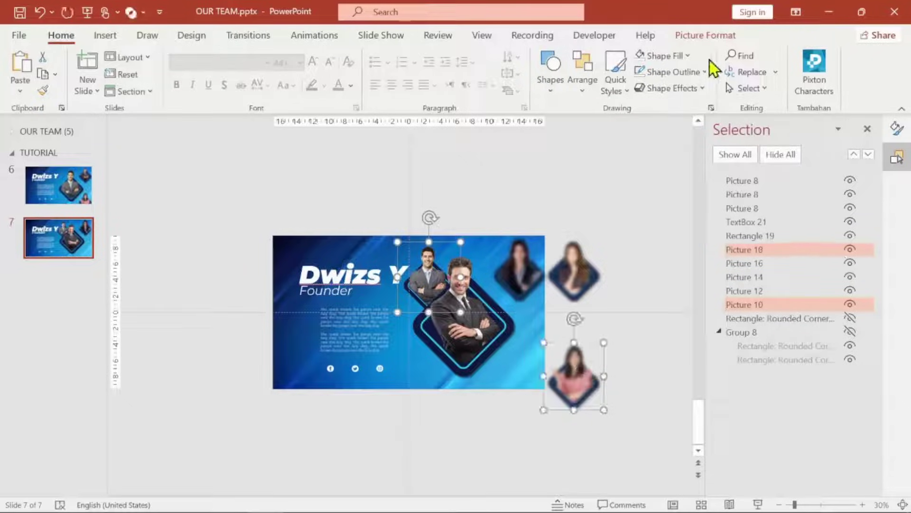
pyautogui.click(706, 36)
pyautogui.click(754, 57)
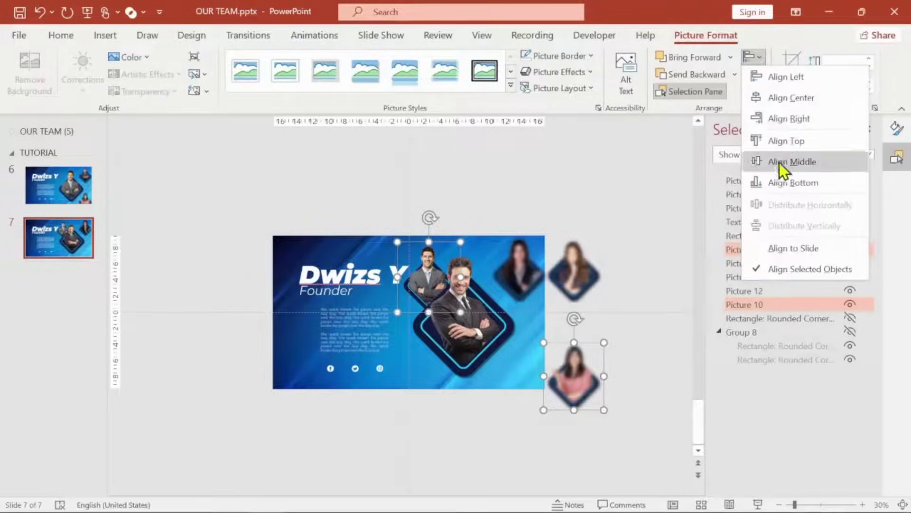
pyautogui.click(780, 181)
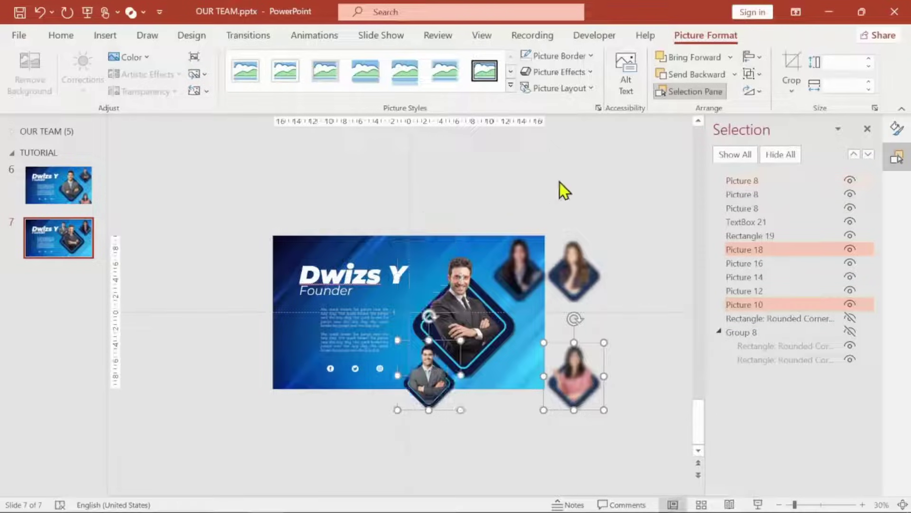
# Right-align the small man's portrait with the top woman's portrait
pyautogui.click(614, 352)
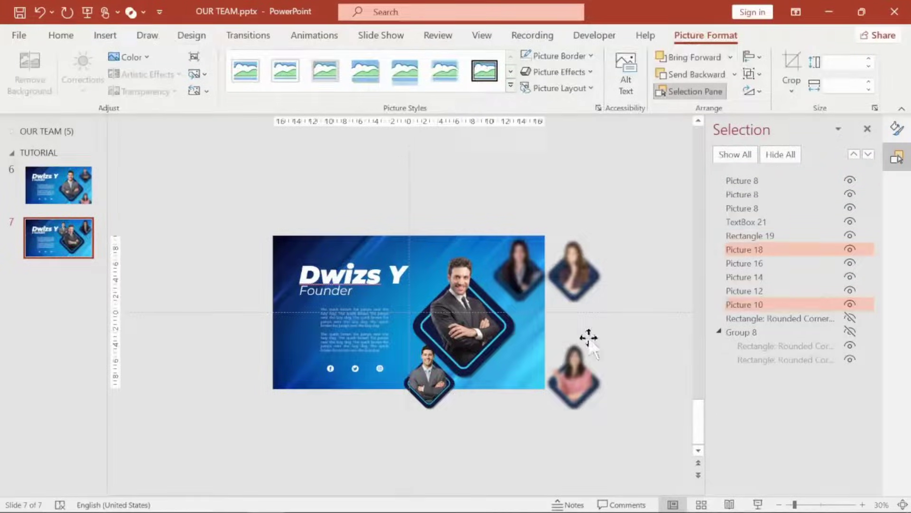
pyautogui.click(432, 398)
pyautogui.keyDown('shift'); pyautogui.click(529, 267); pyautogui.keyUp('shift')
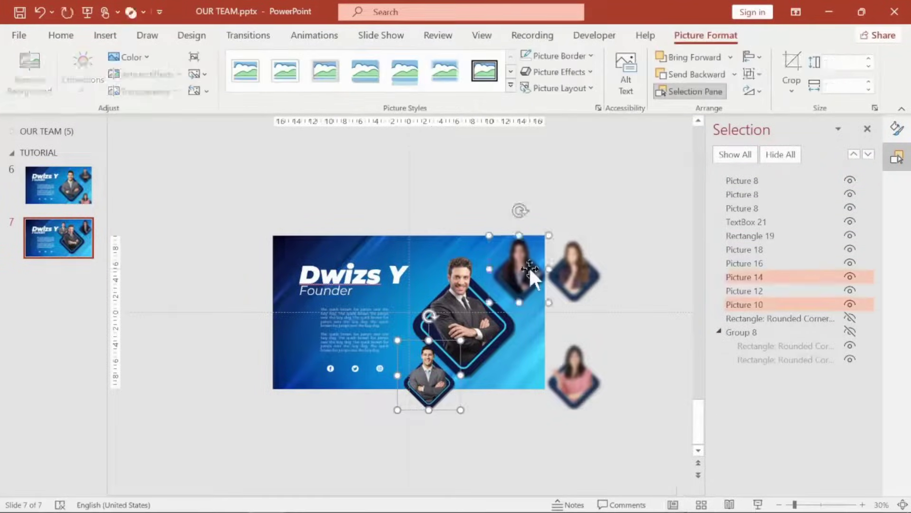
pyautogui.click(760, 58)
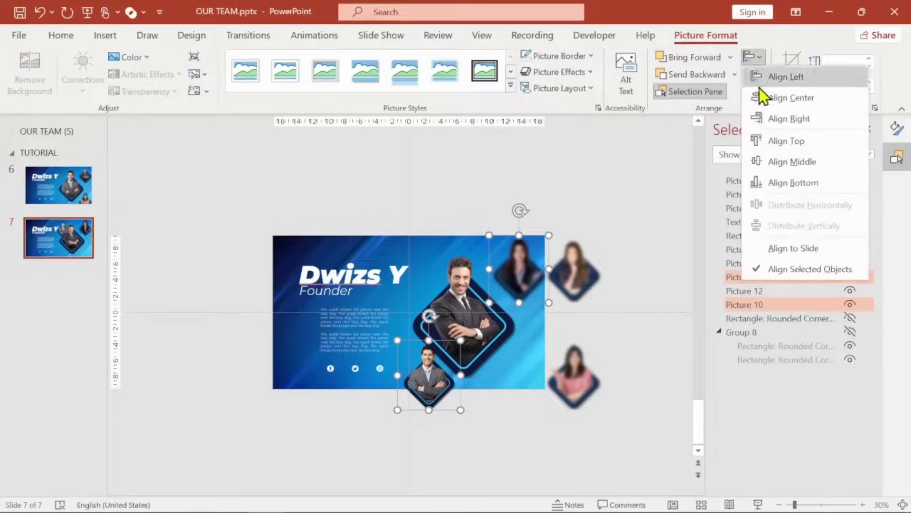
pyautogui.click(762, 117)
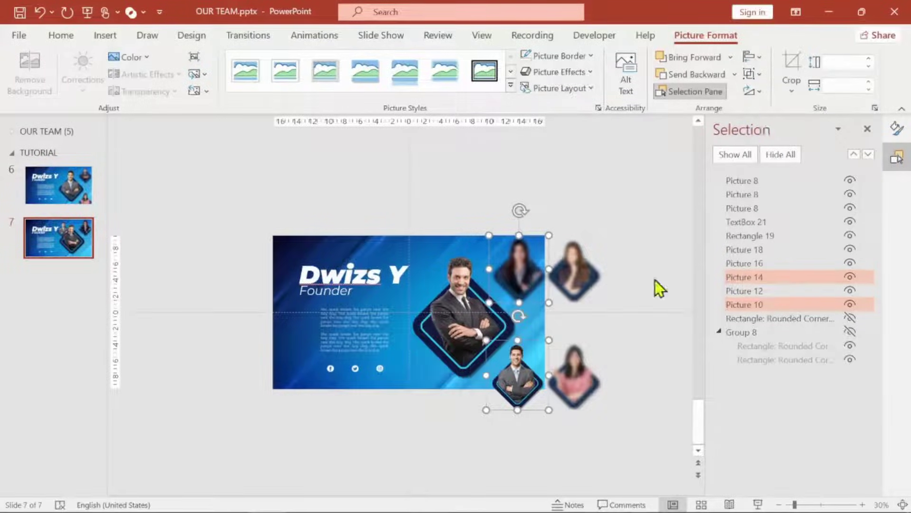
# Give the small man's portrait a Blur artistic effect with radius 100
pyautogui.click(629, 377)
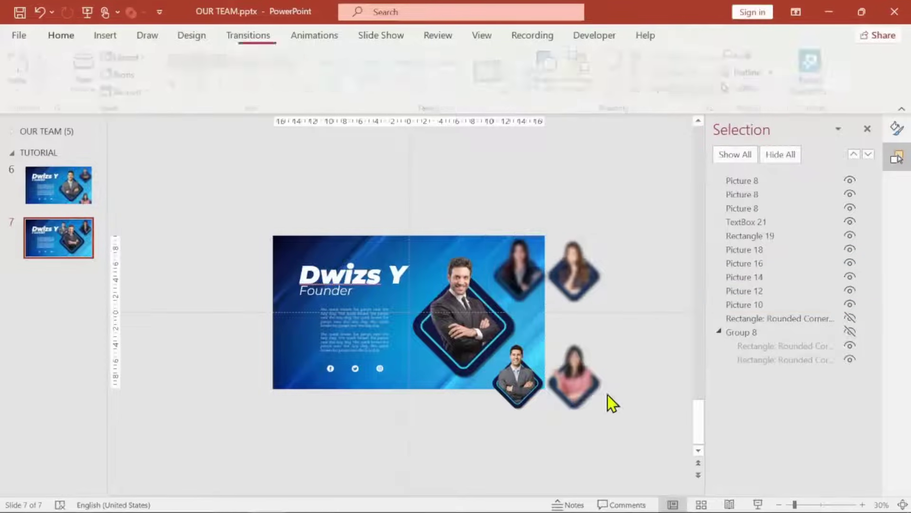
pyautogui.click(523, 395)
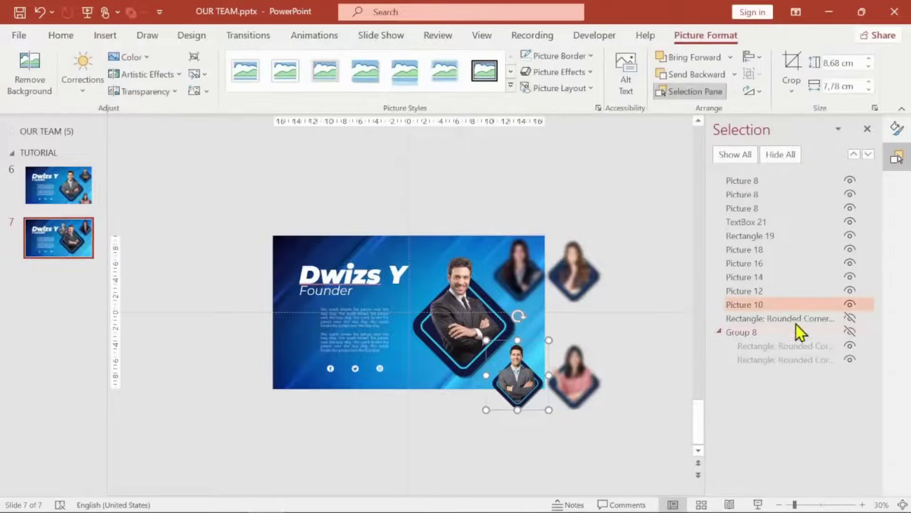
pyautogui.click(896, 132)
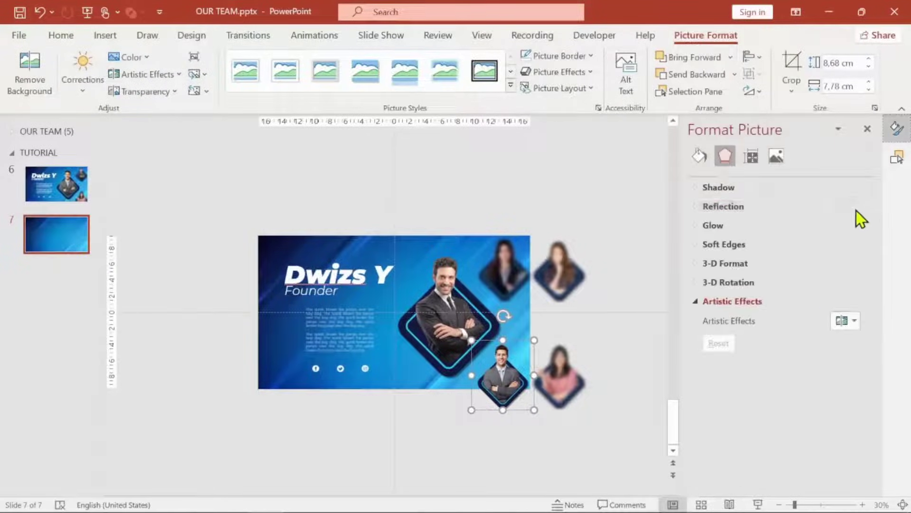
pyautogui.click(854, 321)
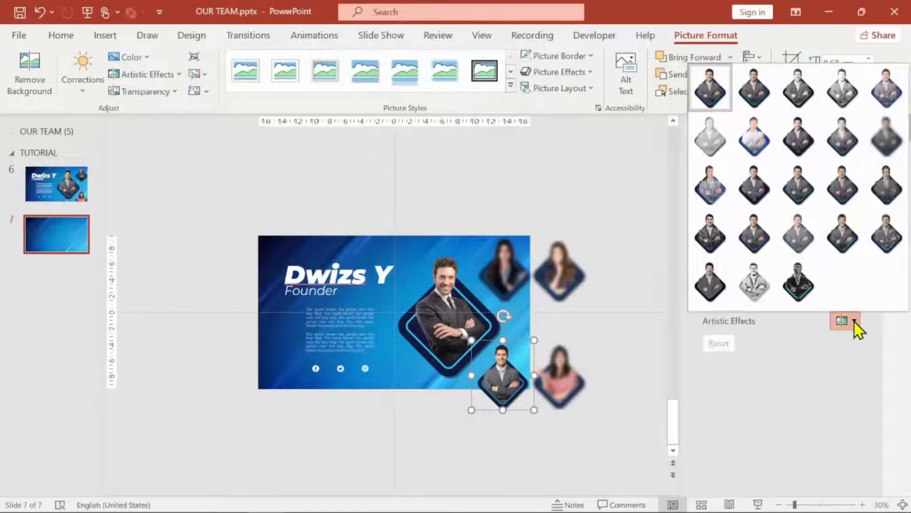
pyautogui.click(810, 363)
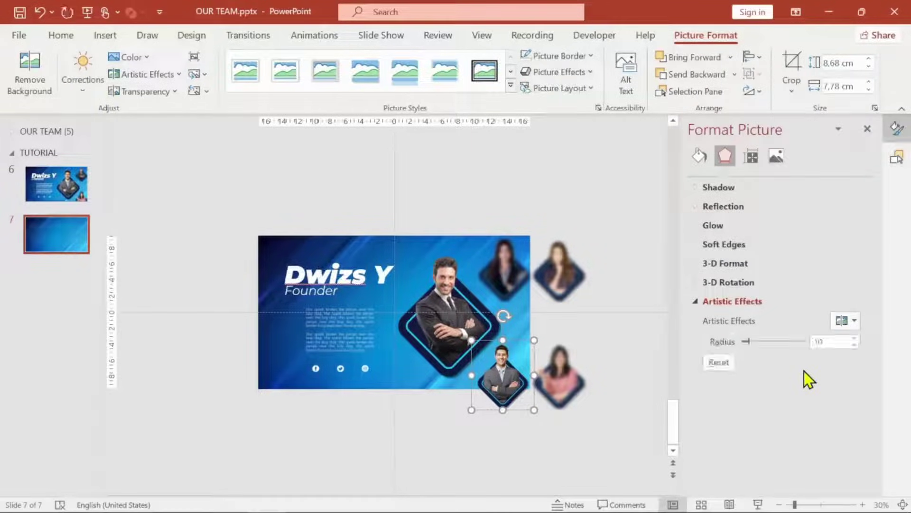
pyautogui.click(835, 340)
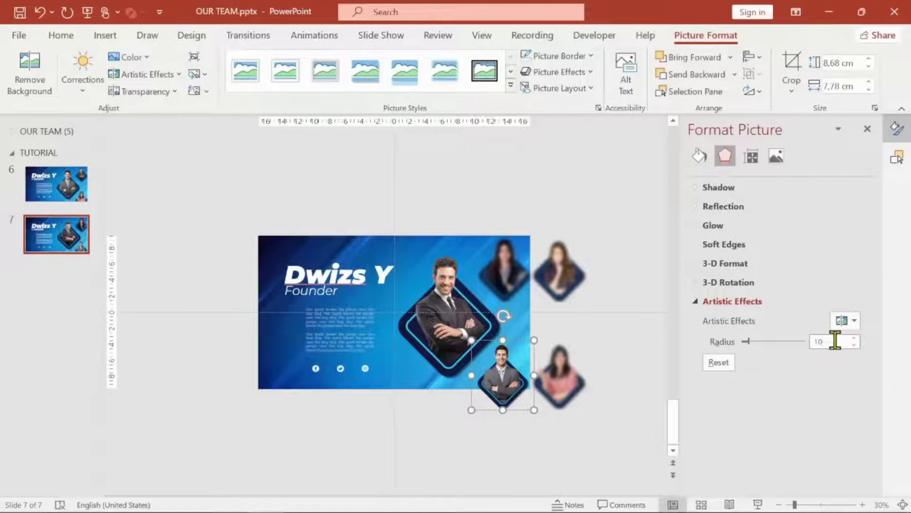
pyautogui.write('0')
pyautogui.press('Return')
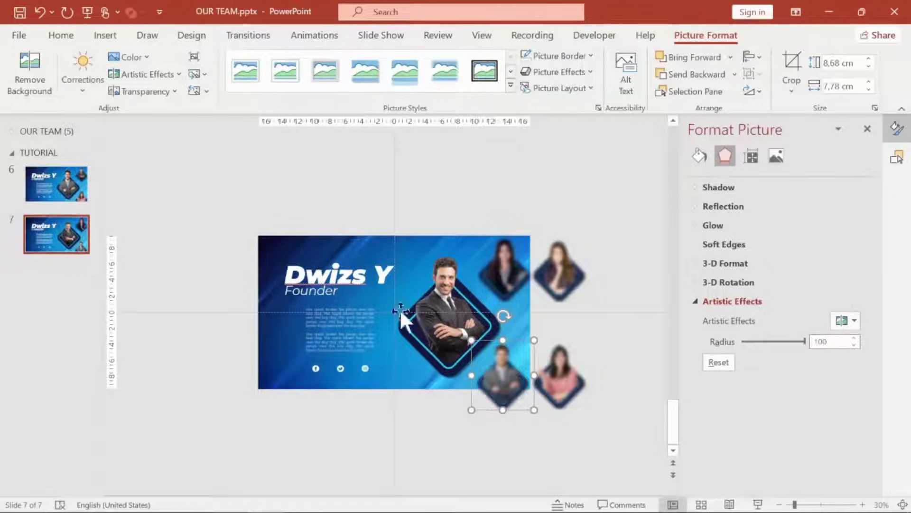
# Replace the title name with the new member's name and change the role to Co-Founder
pyautogui.click(389, 277)
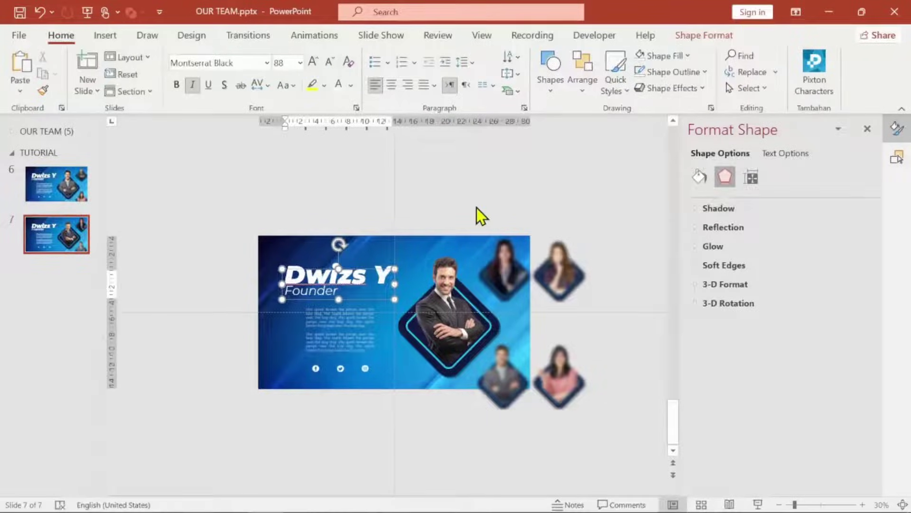
pyautogui.press('BackSpace')
pyautogui.press('BackSpace')
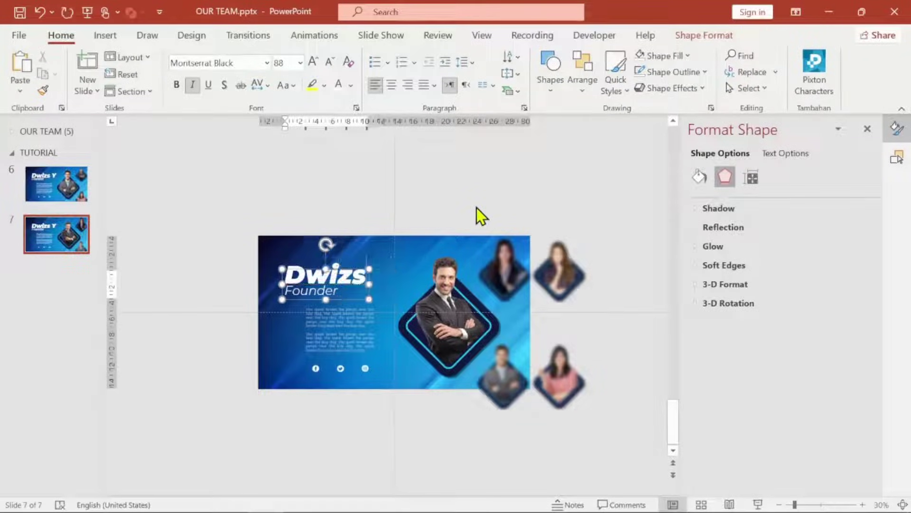
pyautogui.press('BackSpace')
pyautogui.press('BackSpace')
pyautogui.press('BackSpace')
pyautogui.press('BackSpace')
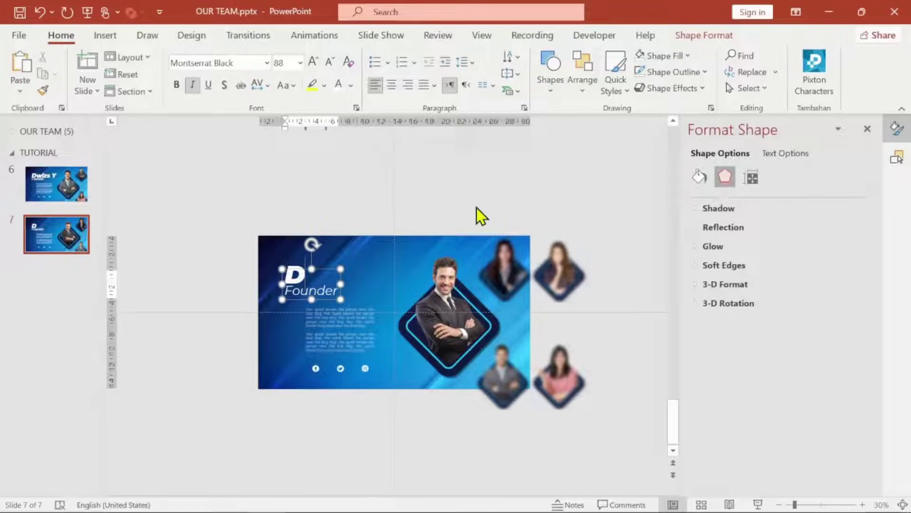
pyautogui.press('BackSpace')
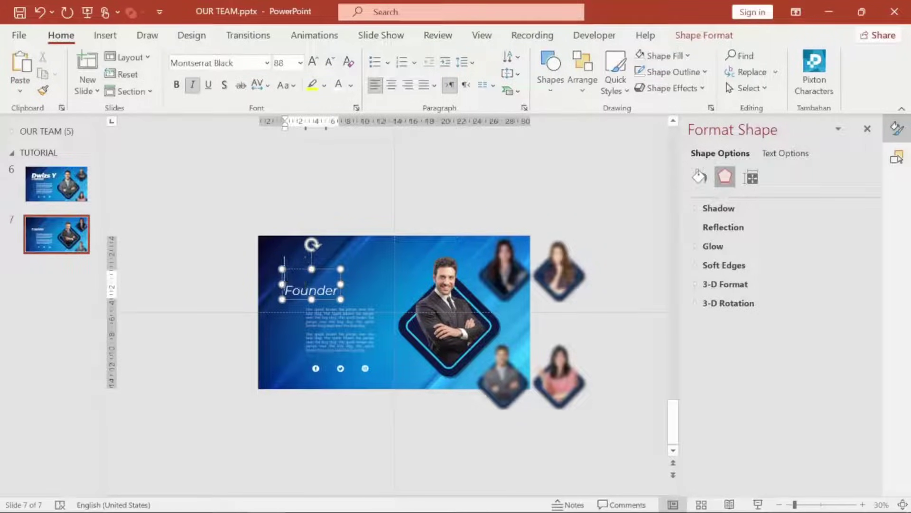
pyautogui.write('m')
pyautogui.press('BackSpace')
pyautogui.write('MARK')
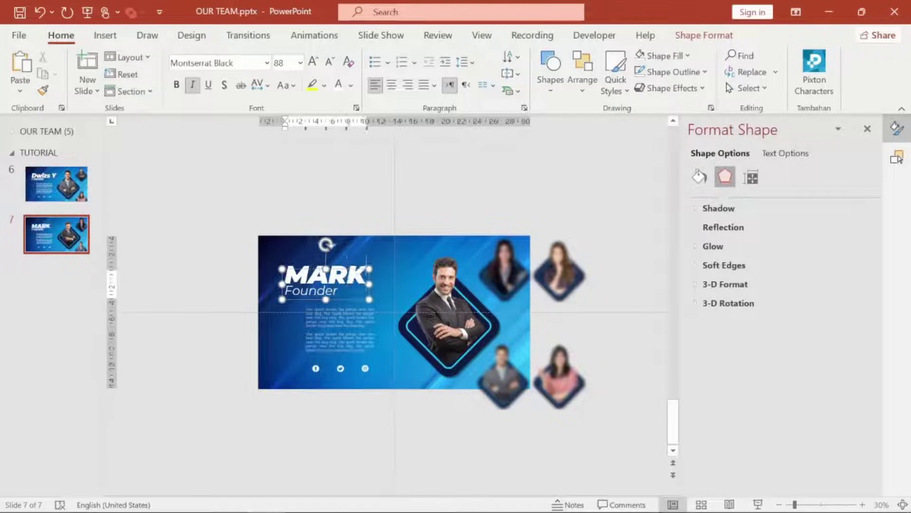
pyautogui.press('BackSpace')
pyautogui.press('BackSpace')
pyautogui.press('BackSpace')
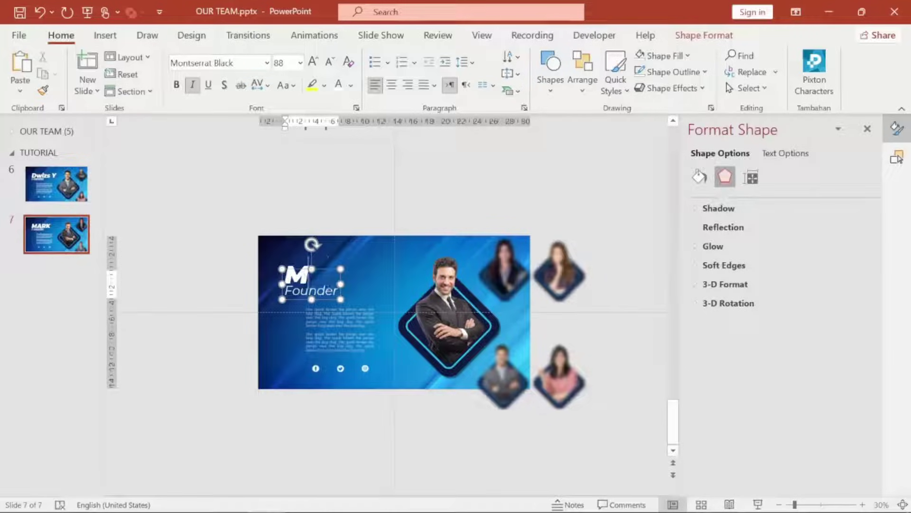
pyautogui.write('ar')
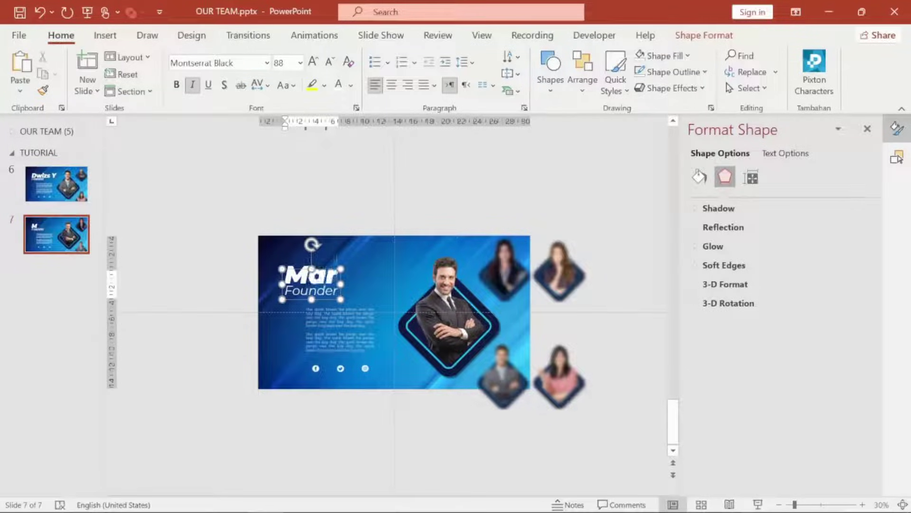
pyautogui.write('k Z')
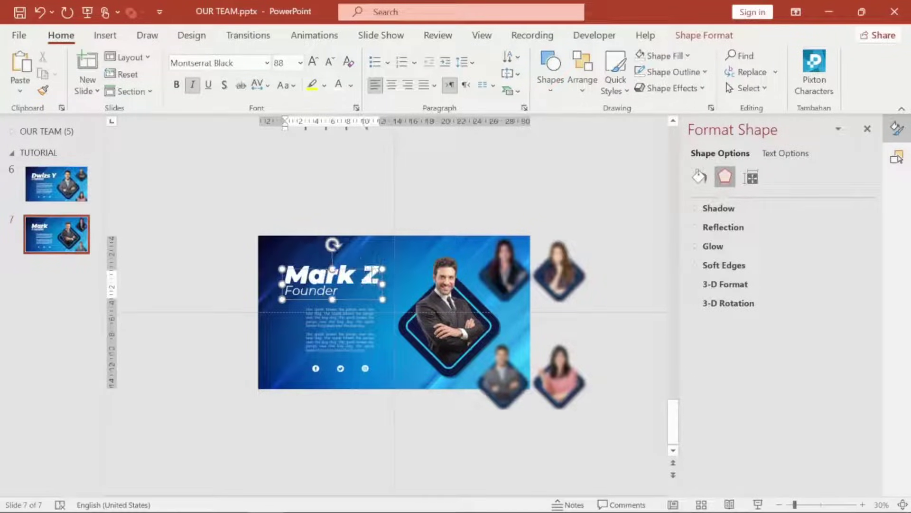
pyautogui.write('e')
pyautogui.click(333, 288)
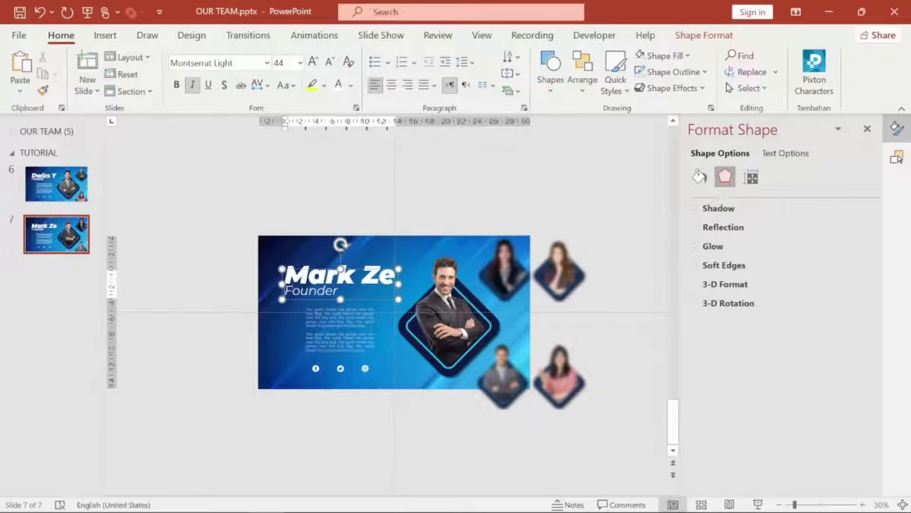
pyautogui.write('Co')
pyautogui.write('-')
# Delete the second body paragraph and its leftover empty lines
pyautogui.click(355, 339)
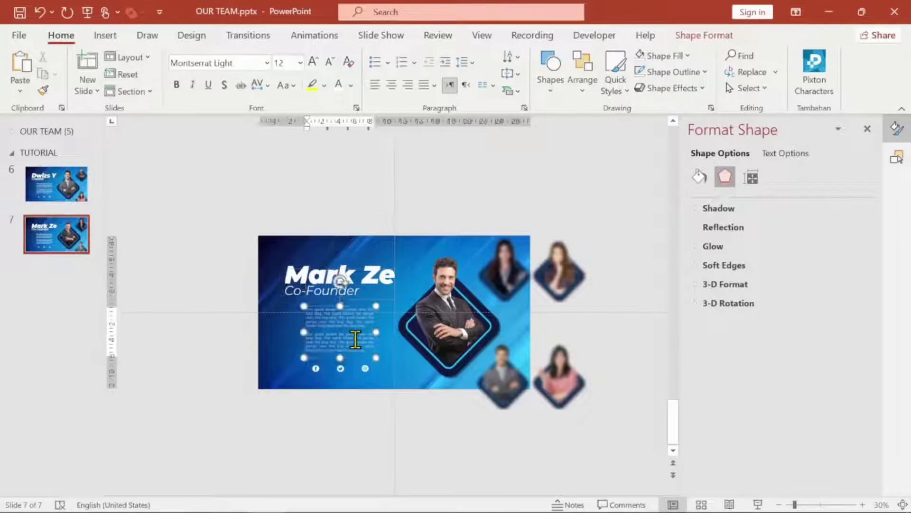
pyautogui.tripleClick(374, 343)
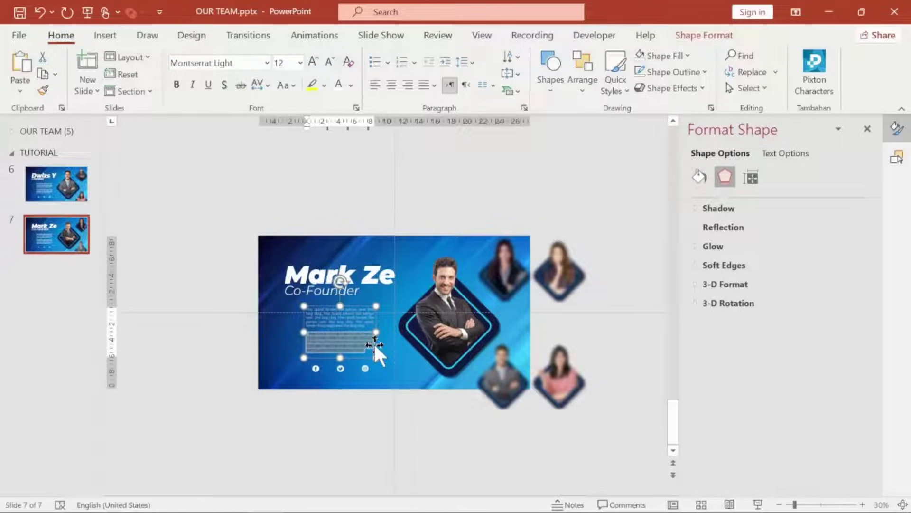
pyautogui.press('Delete')
pyautogui.press('BackSpace')
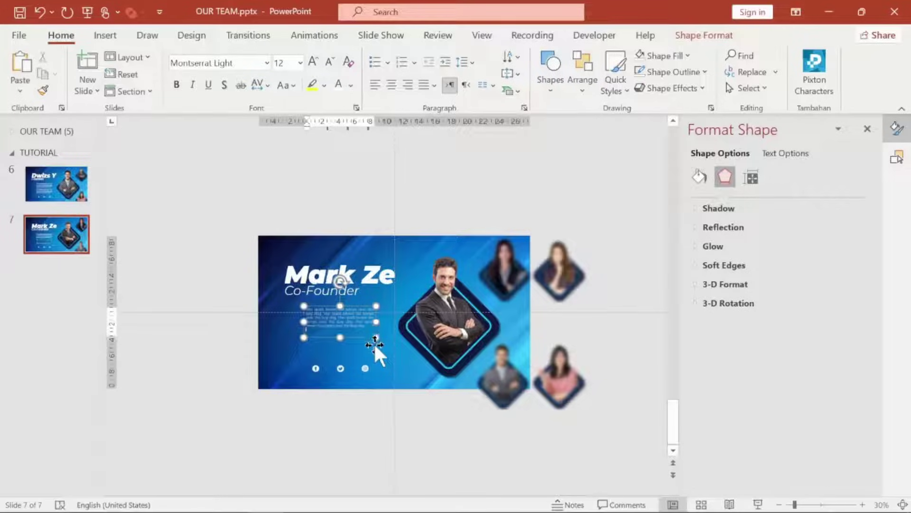
pyautogui.press('BackSpace')
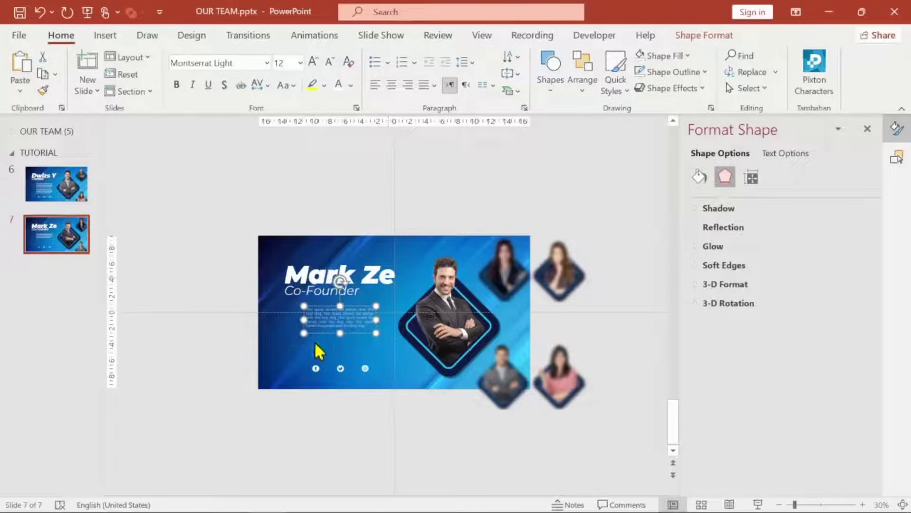
pyautogui.click(201, 257)
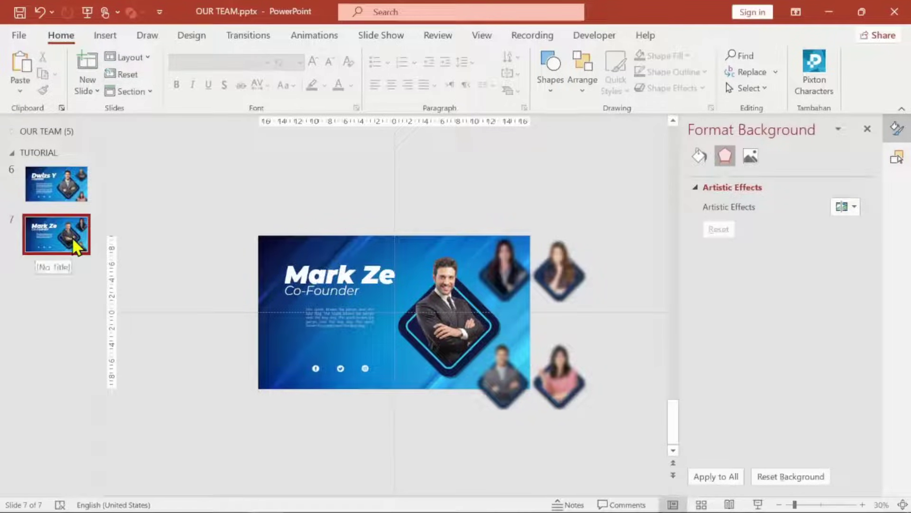
# Copy slide 7's name and Co-Founder text box
pyautogui.click(72, 200)
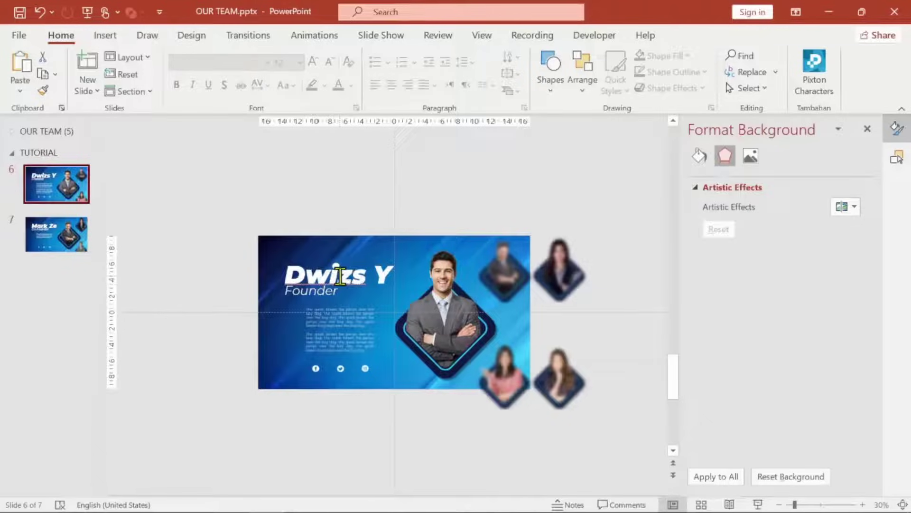
pyautogui.click(57, 234)
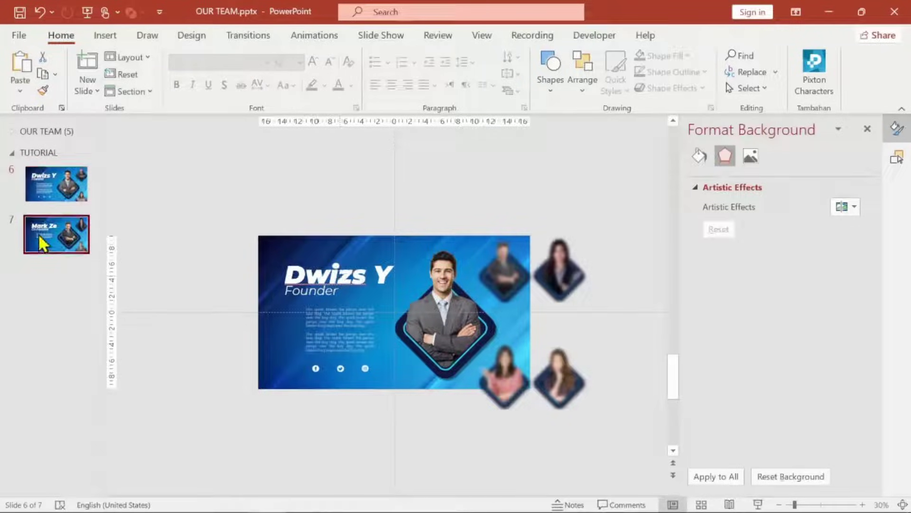
pyautogui.click(327, 277)
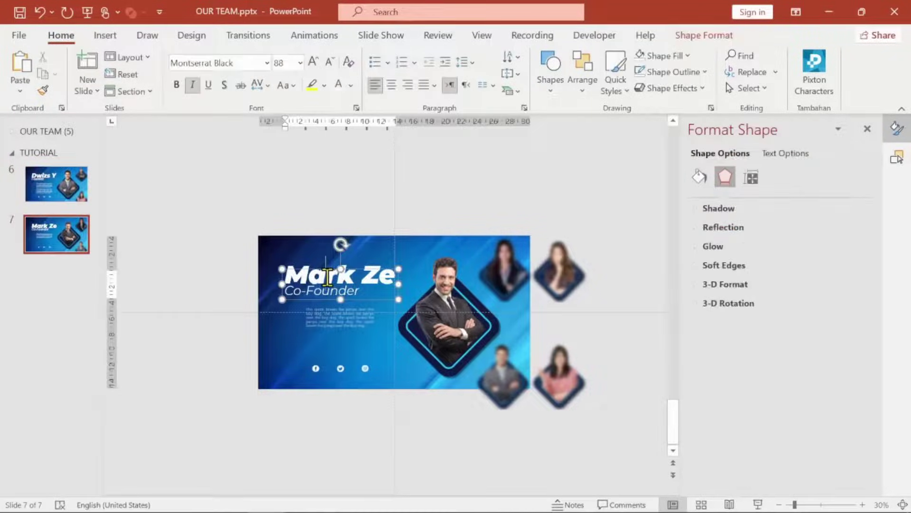
pyautogui.rightClick(327, 278)
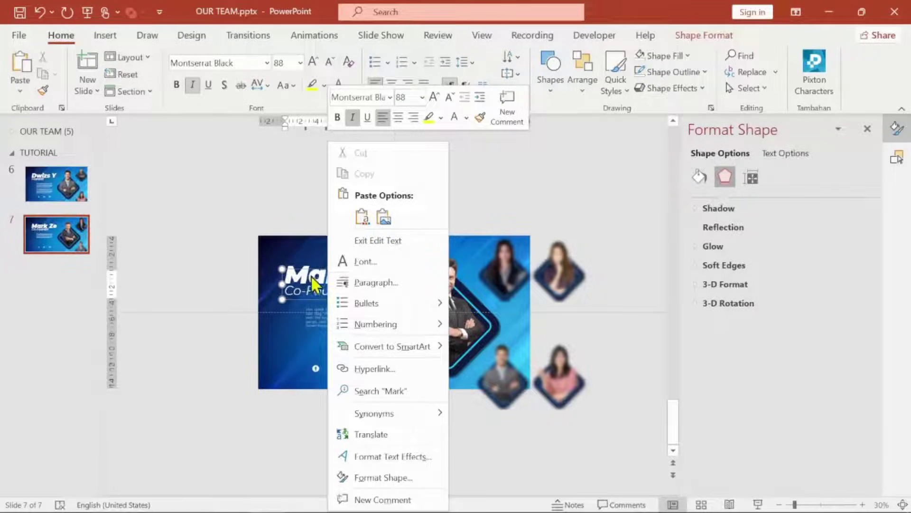
pyautogui.click(308, 274)
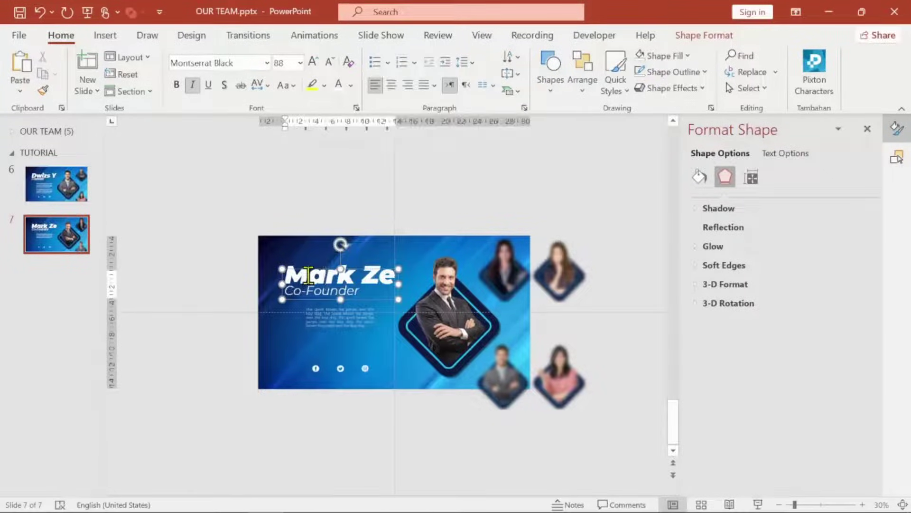
pyautogui.rightClick(304, 278)
pyautogui.click(295, 280)
pyautogui.press('Escape')
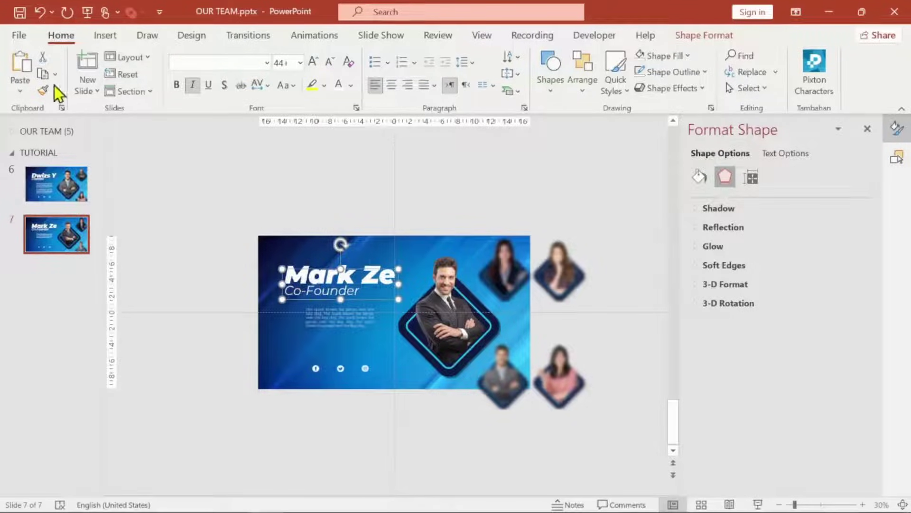
pyautogui.click(55, 75)
pyautogui.click(68, 95)
# Paste the box onto slide 6 and position it just off the slide's left edge
pyautogui.click(46, 181)
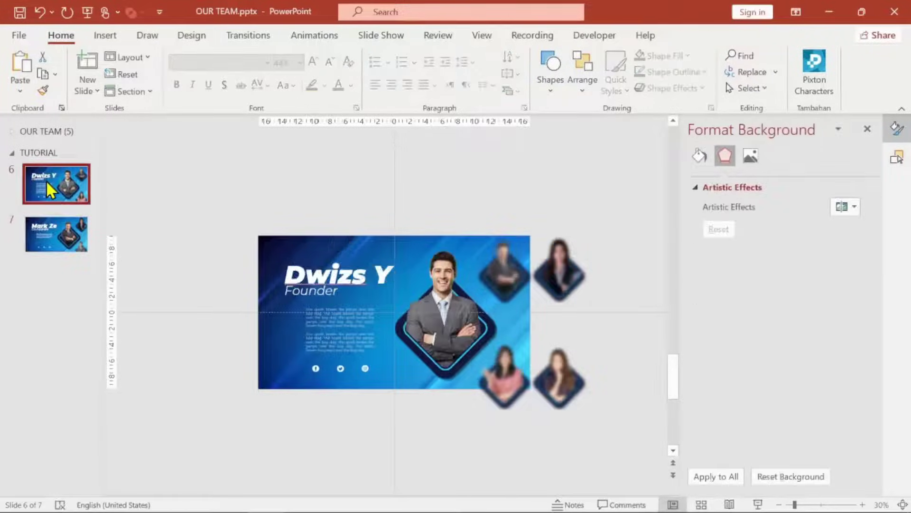
pyautogui.hotkey('ctrl', 'v')
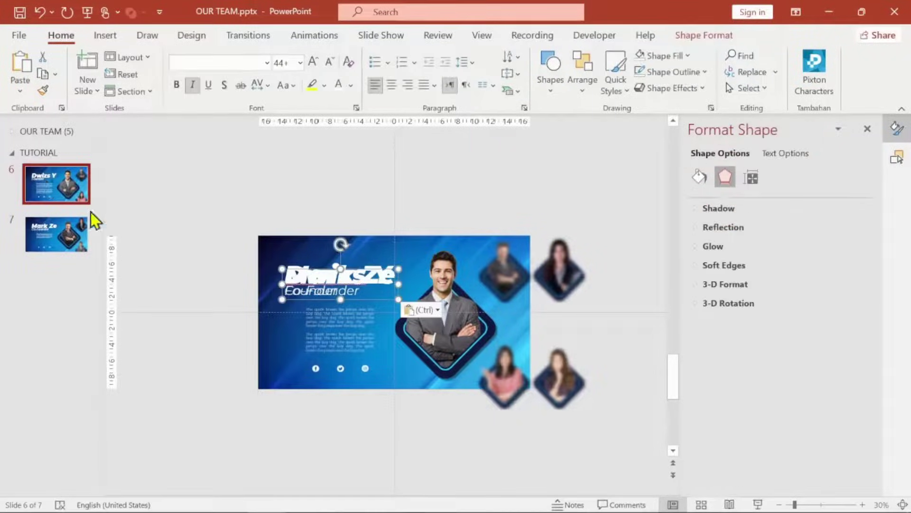
pyautogui.press('Left')
pyautogui.press('Left')
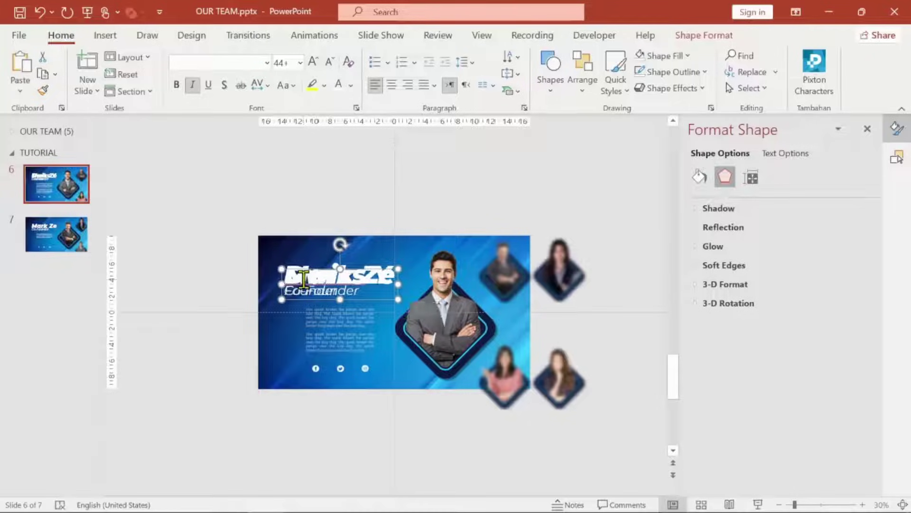
pyautogui.press('Left')
pyautogui.press('Left')
pyautogui.press('Left')
pyautogui.press('Left')
pyautogui.press('Left')
pyautogui.press('Left')
pyautogui.press('Left')
pyautogui.press('Left')
pyautogui.press('Left')
pyautogui.press('Left')
pyautogui.press('Left')
pyautogui.press('Left')
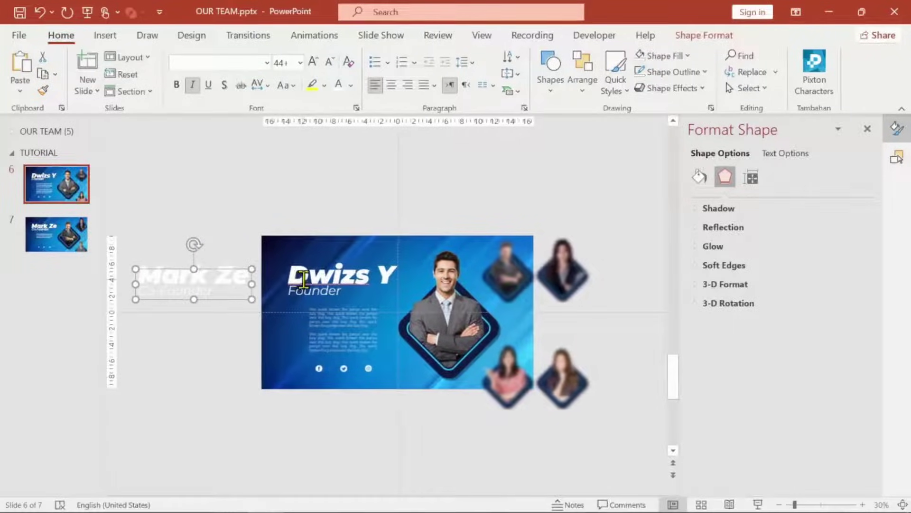
pyautogui.press('Right')
pyautogui.press('Right')
pyautogui.press('Right')
pyautogui.press('Right')
pyautogui.press('Right')
pyautogui.press('Right')
pyautogui.press('Right')
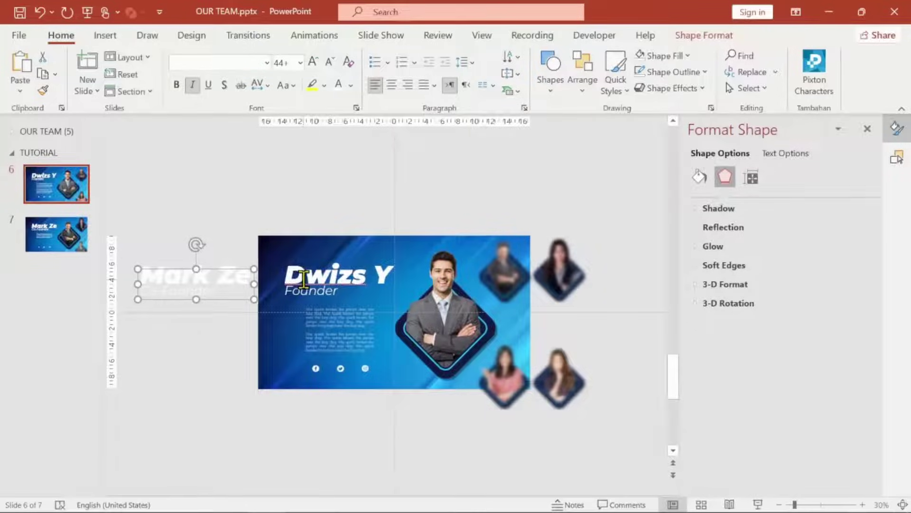
pyautogui.press('Right')
pyautogui.press('Right')
pyautogui.press('Right')
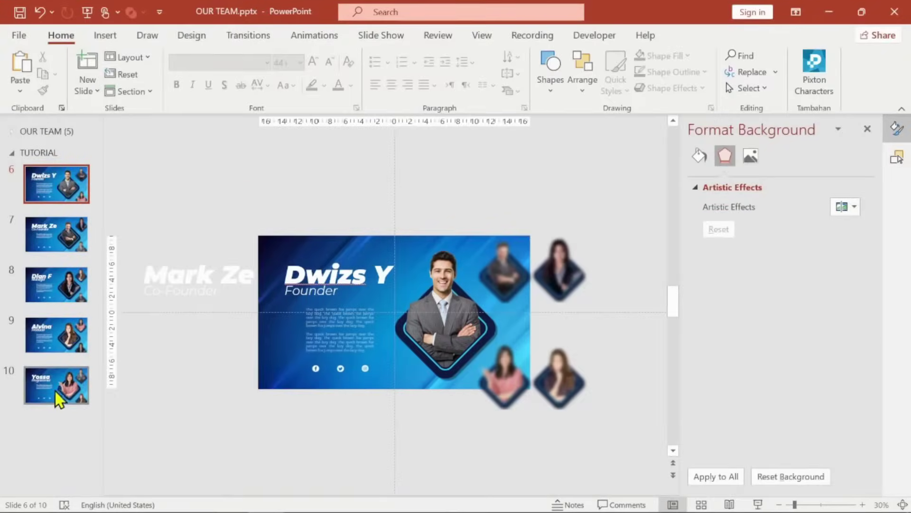
# Apply the Morph transition to slides 6–10, then check slide 10 and return to slide 6
pyautogui.keyDown('shift'); pyautogui.click(56, 391); pyautogui.keyUp('shift')
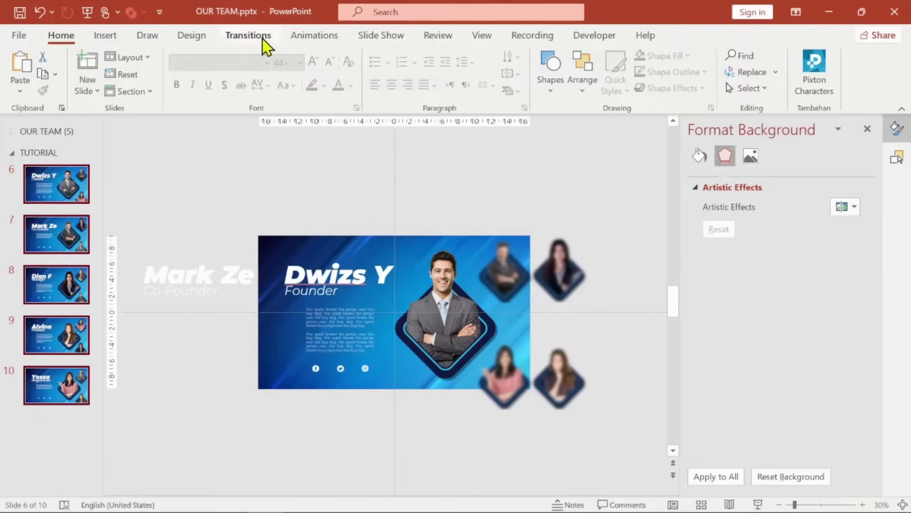
pyautogui.click(250, 38)
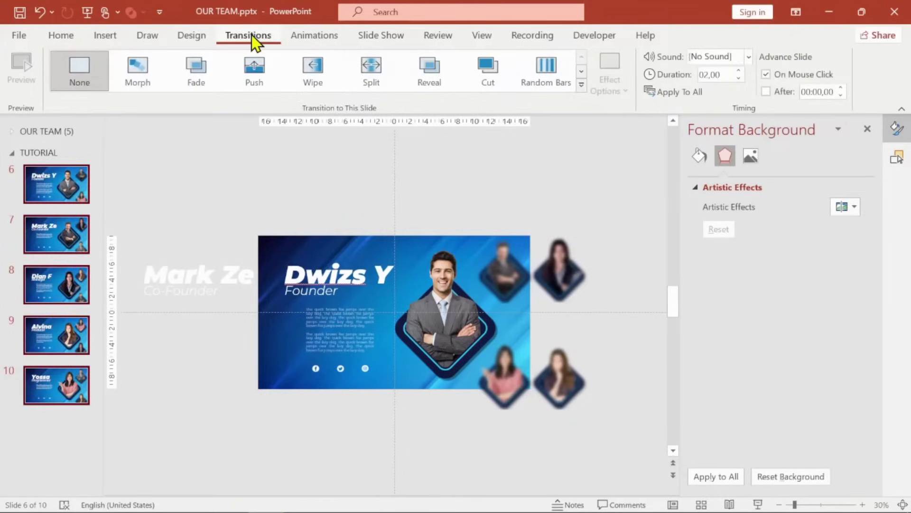
pyautogui.click(139, 67)
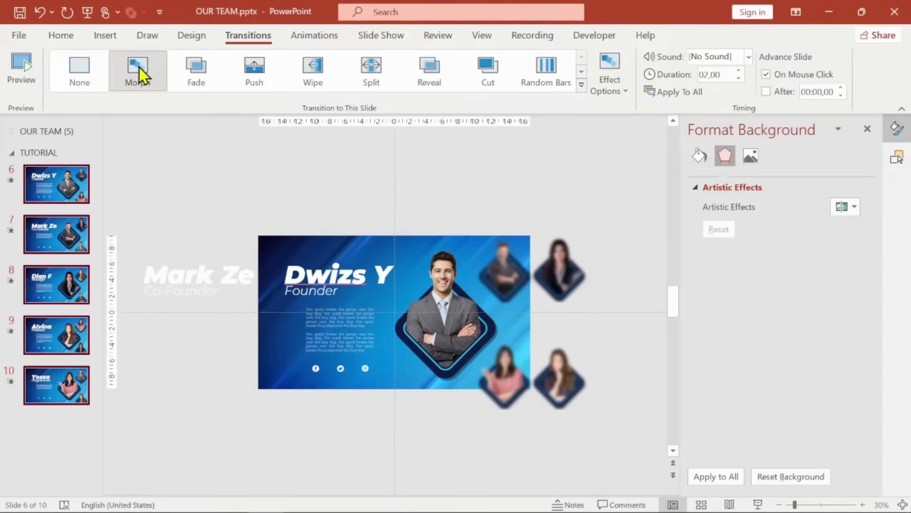
pyautogui.click(126, 192)
pyautogui.click(83, 392)
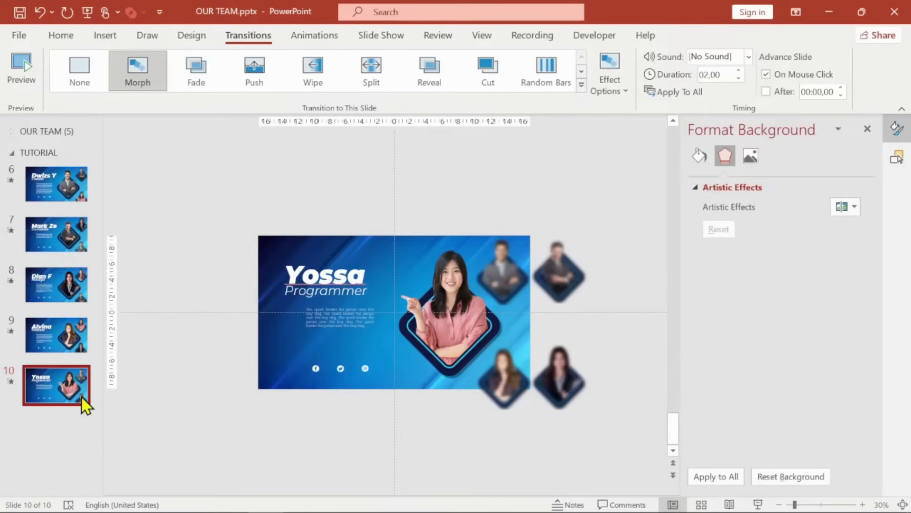
pyautogui.click(69, 186)
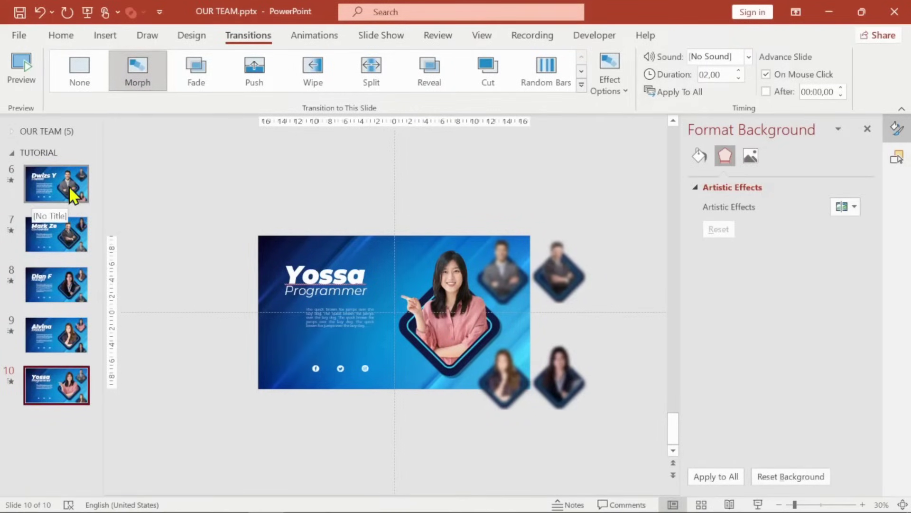